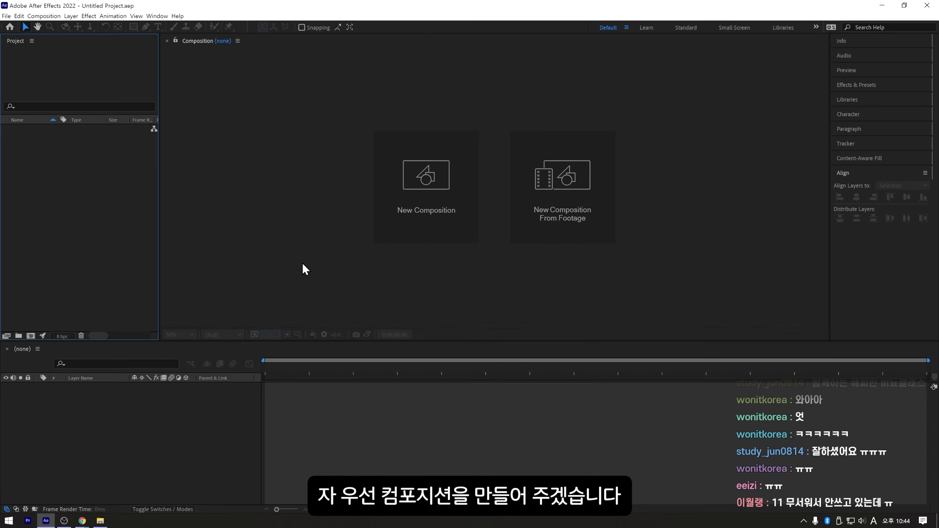
# Start a new composition sized 1920 by 1080 px
pyautogui.click(432, 224)
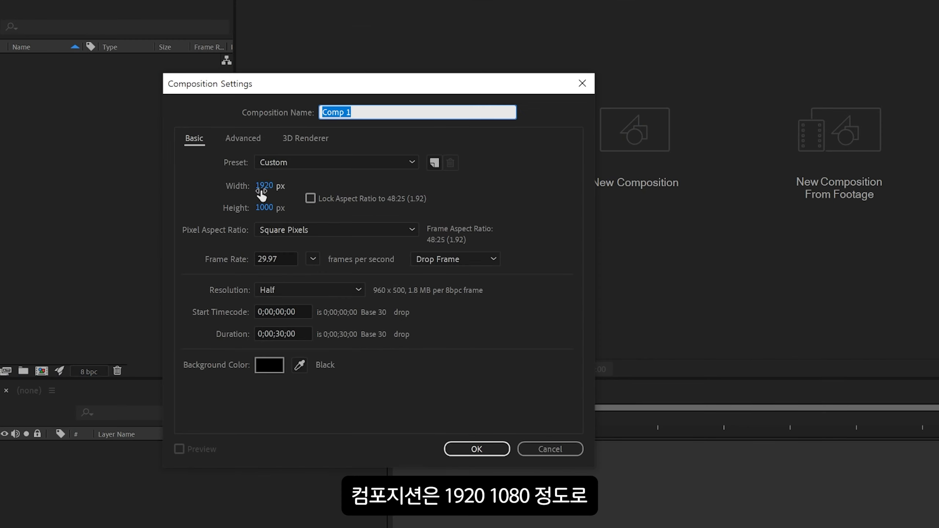
pyautogui.click(262, 190)
pyautogui.click(268, 207)
pyautogui.write('1080')
pyautogui.press('Tab')
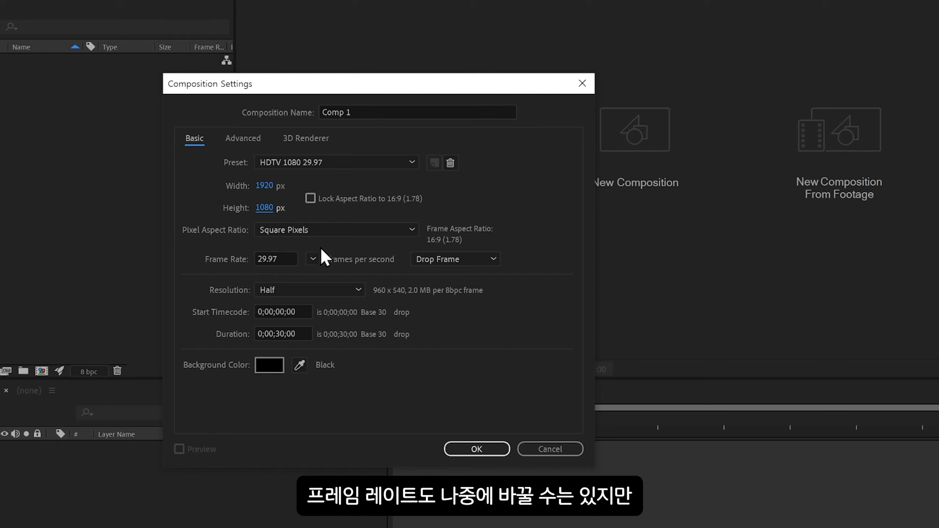
# Keep the composition's frame rate at 29.97, set its duration to 10 seconds and create it
pyautogui.click(318, 258)
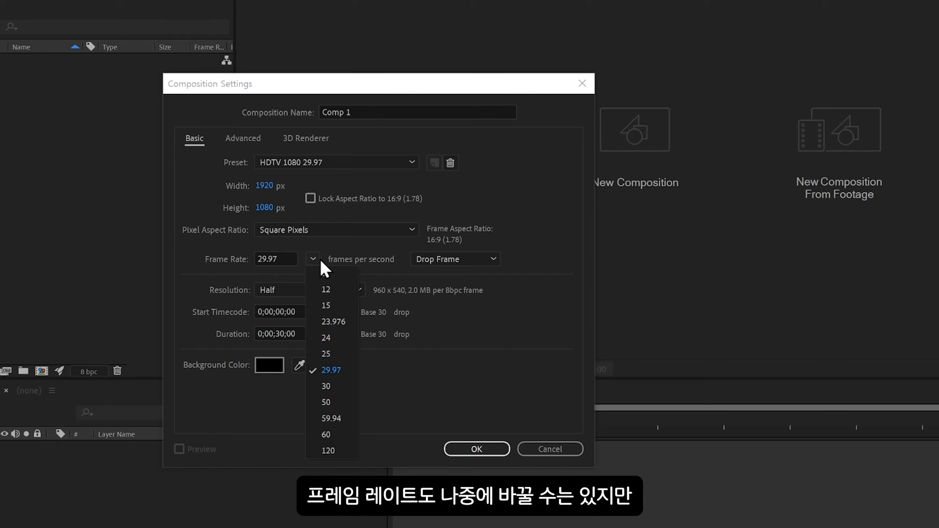
pyautogui.click(338, 374)
pyautogui.click(285, 334)
pyautogui.write('1000')
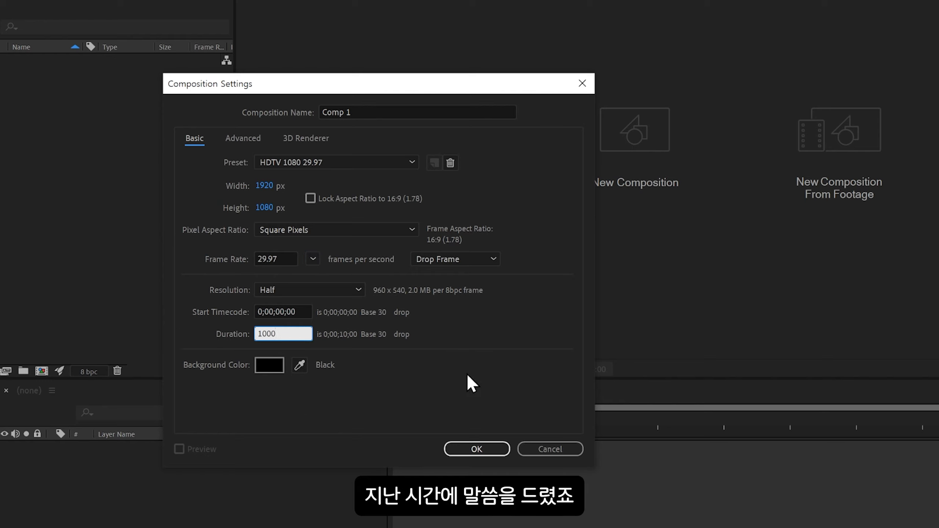
pyautogui.click(465, 449)
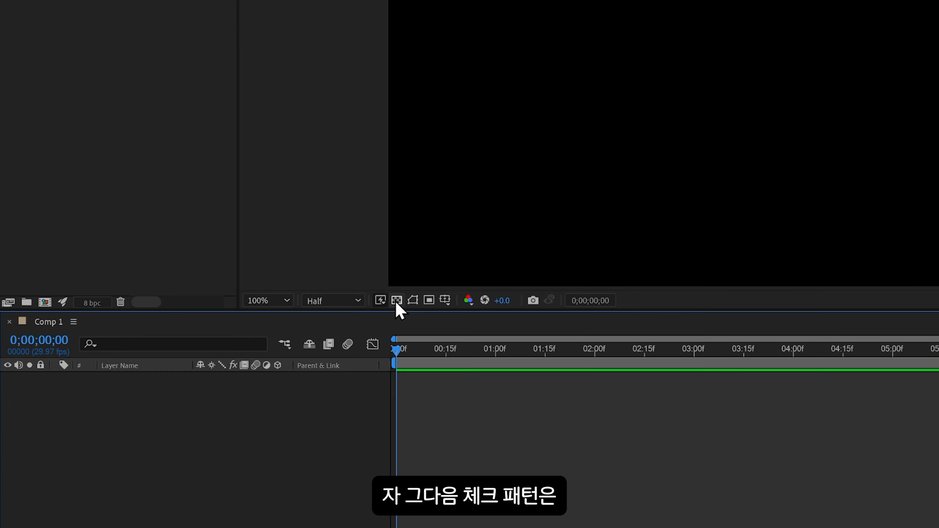
# Toggle the transparency grid on and back off, and show the Grid and Proportional Grid overlays in the composition view
pyautogui.click(265, 335)
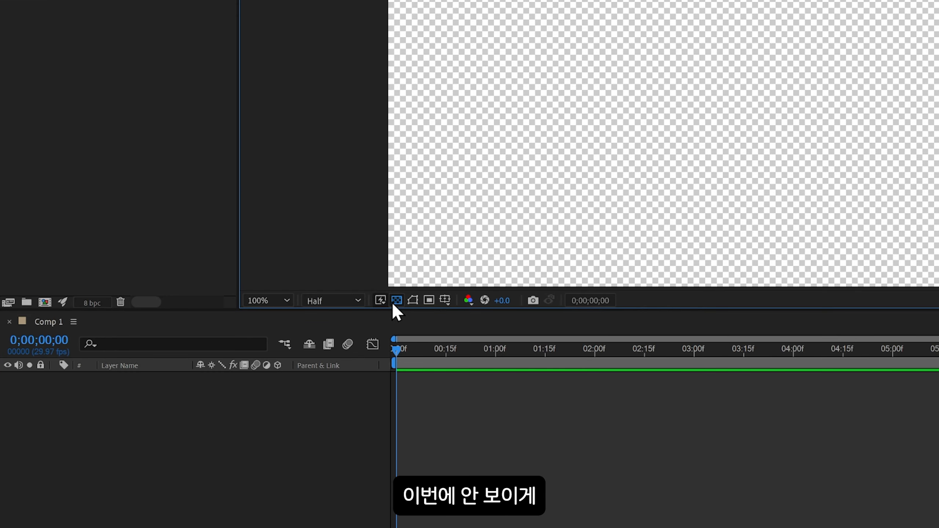
pyautogui.click(397, 300)
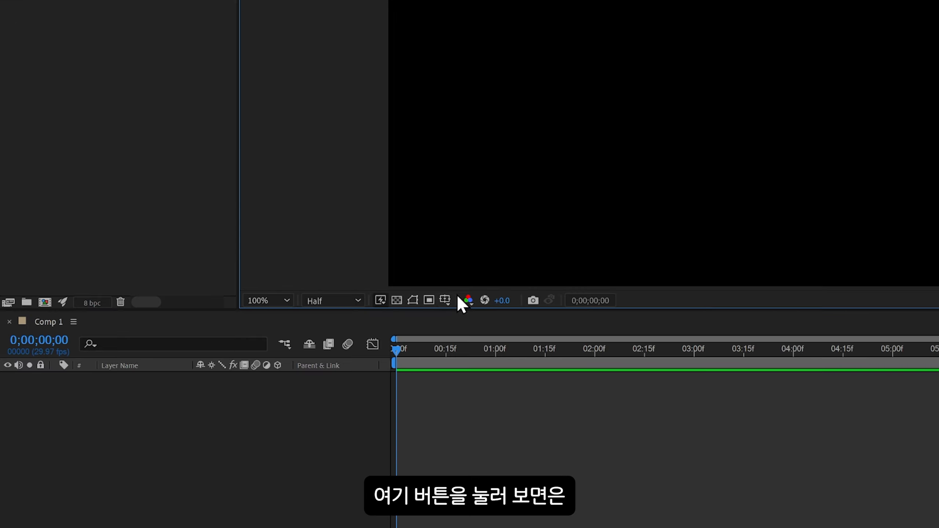
pyautogui.click(297, 336)
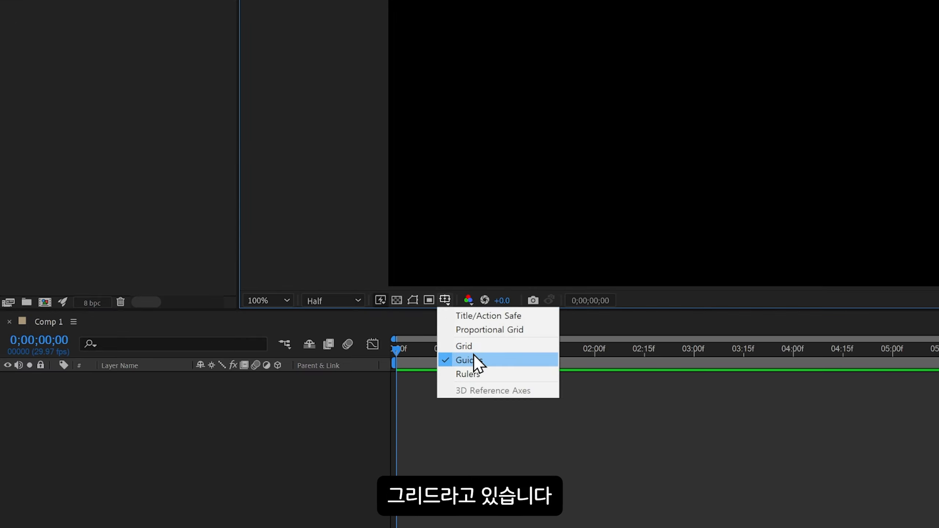
pyautogui.click(465, 347)
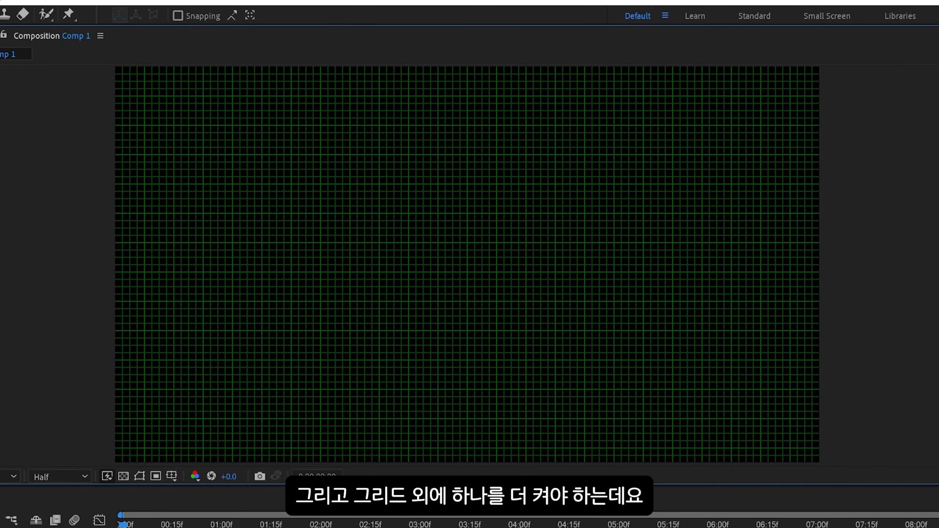
pyautogui.click(171, 476)
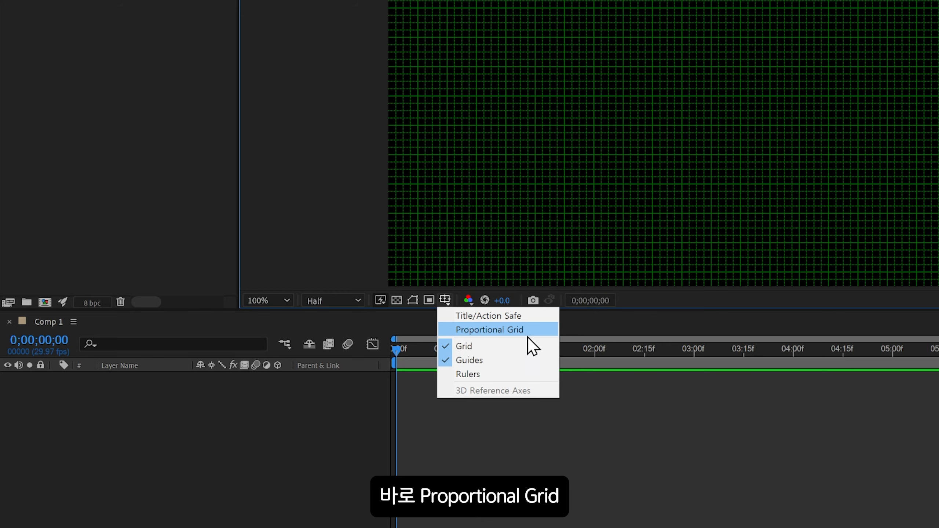
pyautogui.click(477, 332)
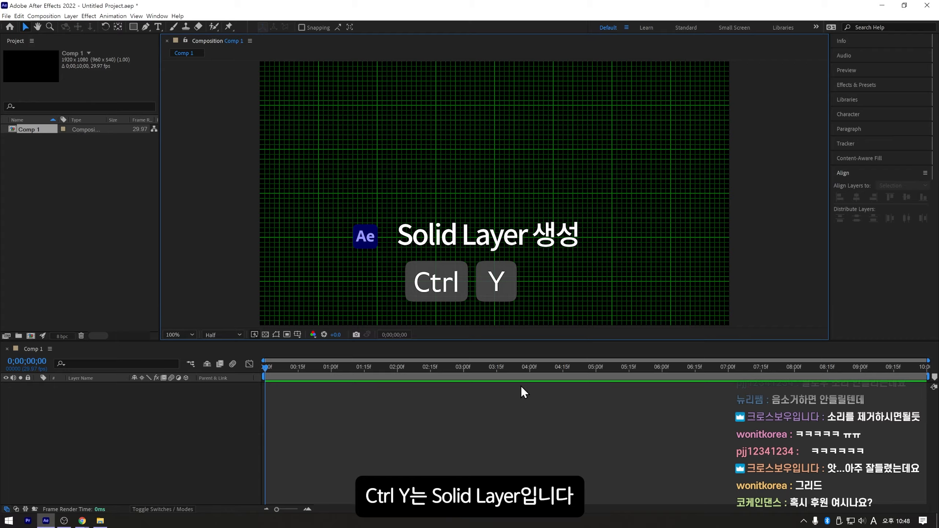
# Start a new solid layer and set its size to 1080 by 1080 px
pyautogui.hotkey('ctrl', 'y')
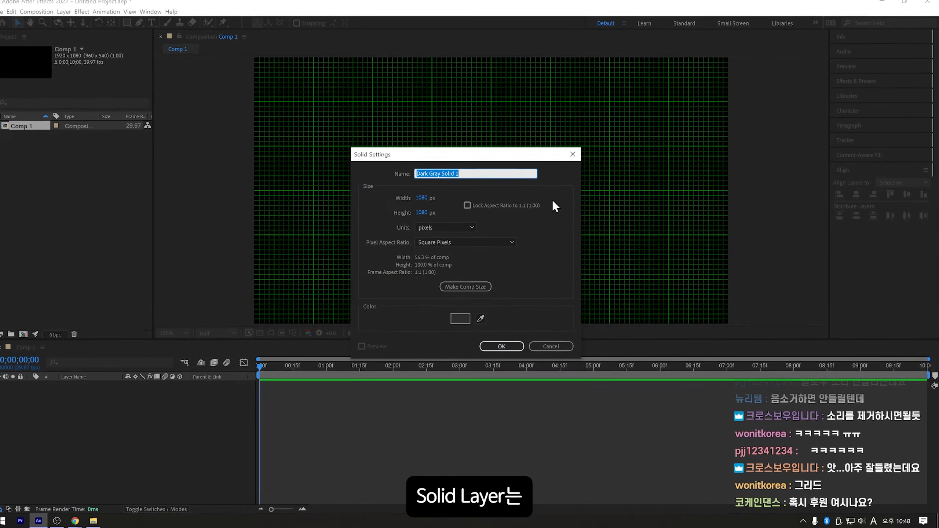
pyautogui.press('Escape')
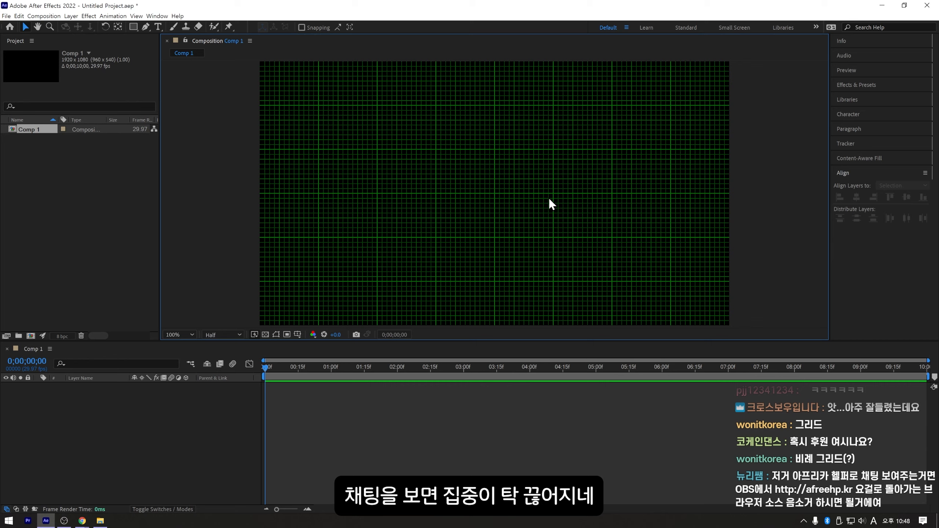
pyautogui.click(503, 415)
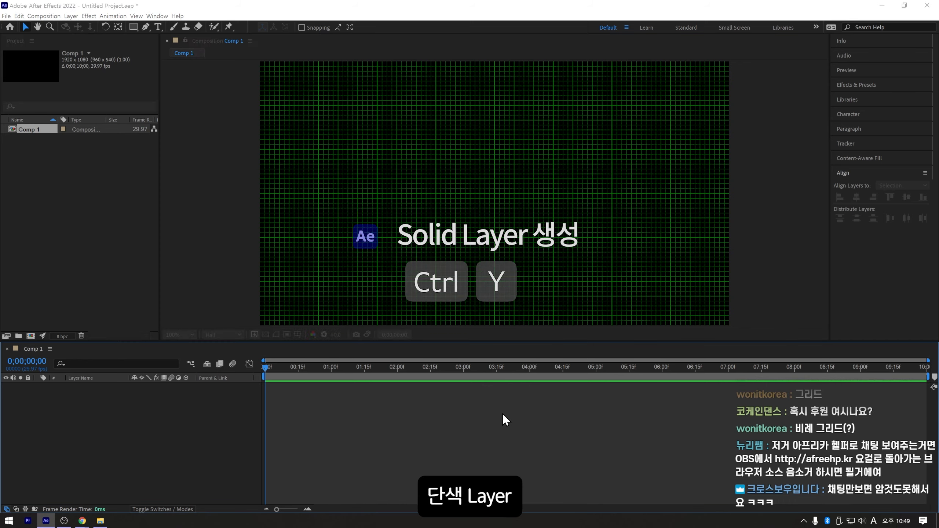
pyautogui.hotkey('ctrl', 'y')
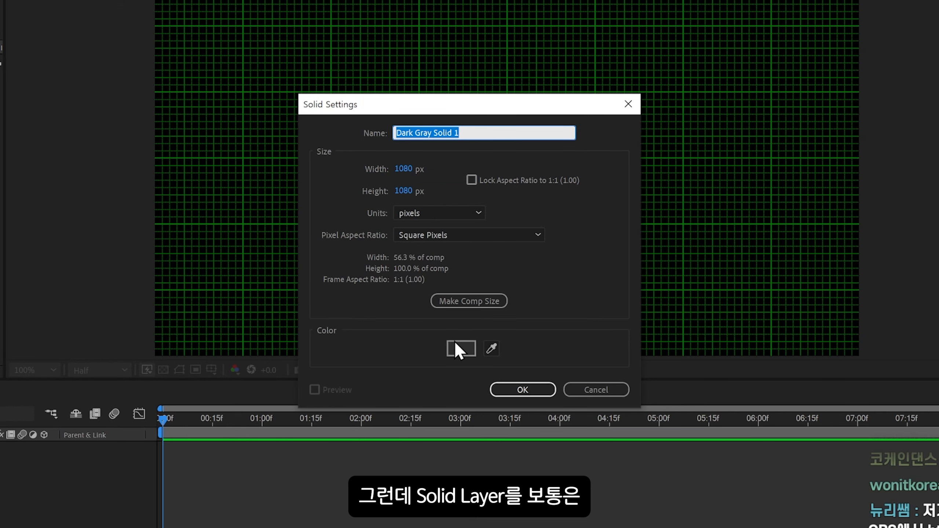
pyautogui.click(475, 300)
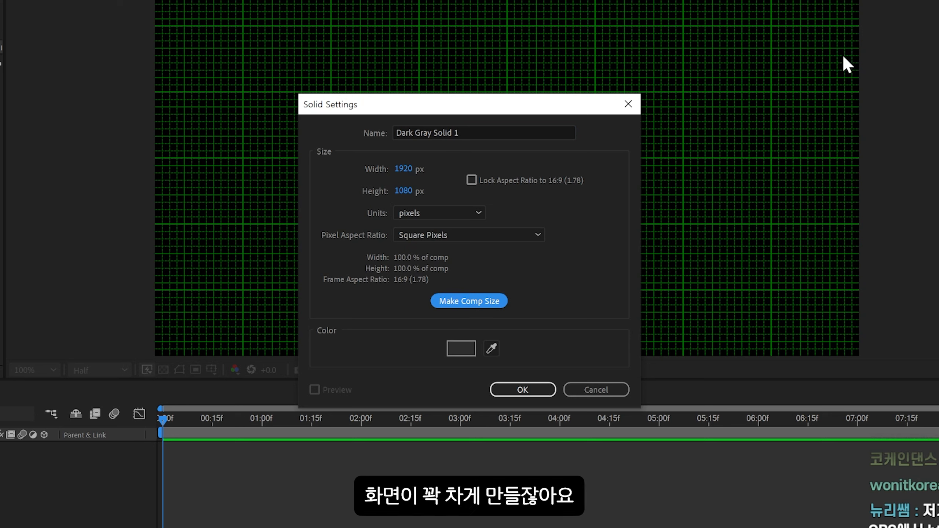
pyautogui.click(413, 168)
pyautogui.write('1080')
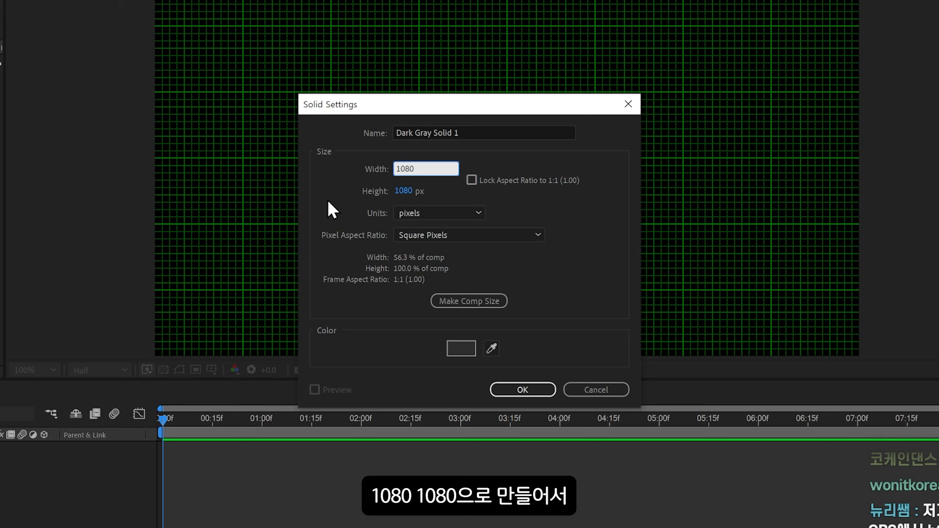
pyautogui.click(334, 208)
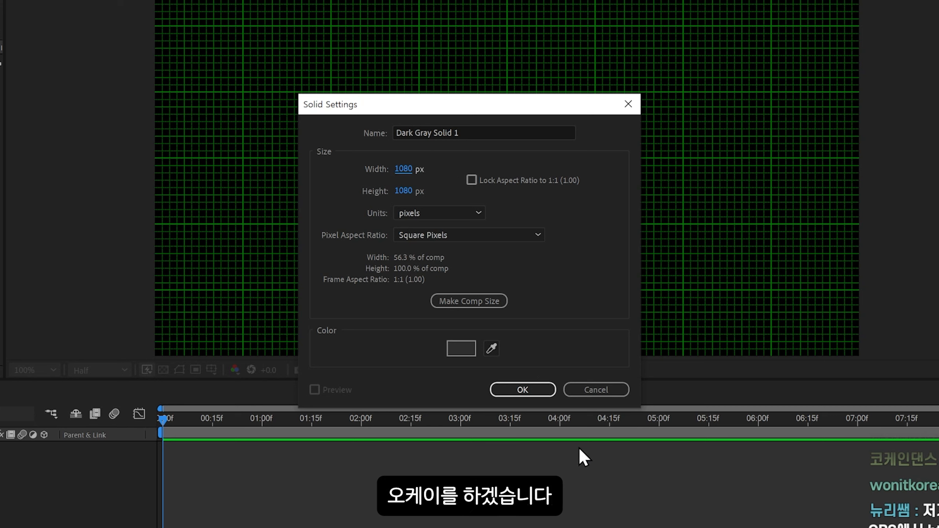
# Set the solid's color to red FF3434 and create the layer
pyautogui.click(461, 348)
pyautogui.moveTo(401, 247); pyautogui.dragTo(443, 168)
pyautogui.moveTo(508, 329); pyautogui.dragTo(512, 343)
pyautogui.moveTo(546, 374); pyautogui.dragTo(536, 356)
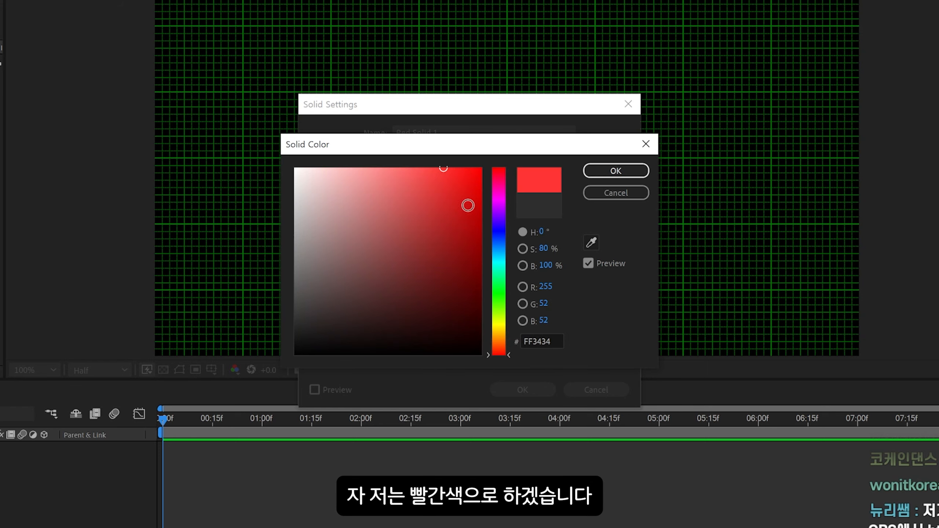
pyautogui.click(620, 174)
pyautogui.click(525, 387)
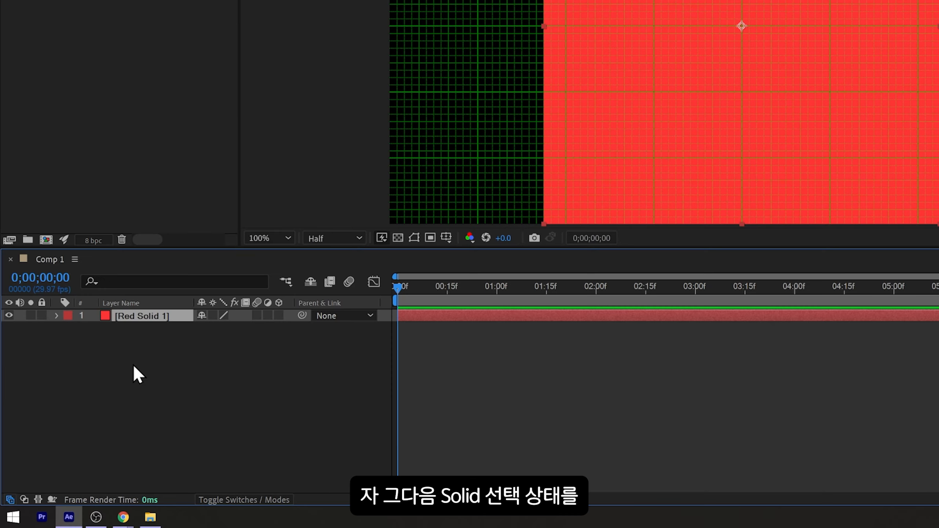
# Deselect the red solid and activate the Pen tool
pyautogui.click(154, 396)
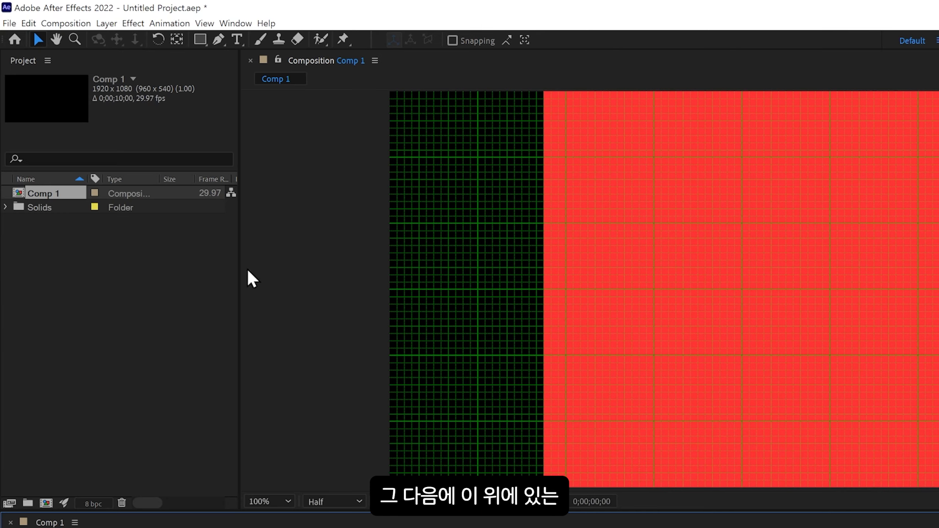
pyautogui.click(216, 40)
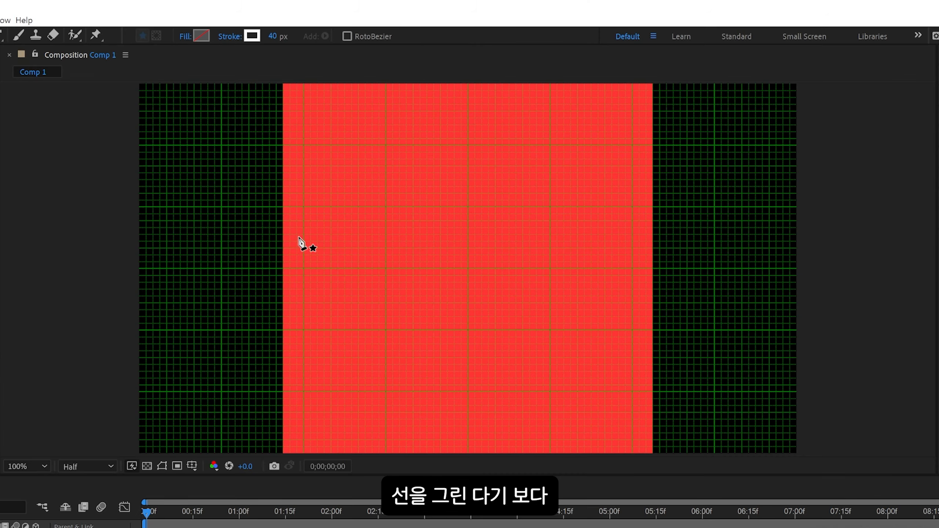
# Sketch a trial closed curved path over the red square with the Pen tool and undo it
pyautogui.click(299, 237)
pyautogui.click(384, 195)
pyautogui.moveTo(517, 275); pyautogui.dragTo(519, 351)
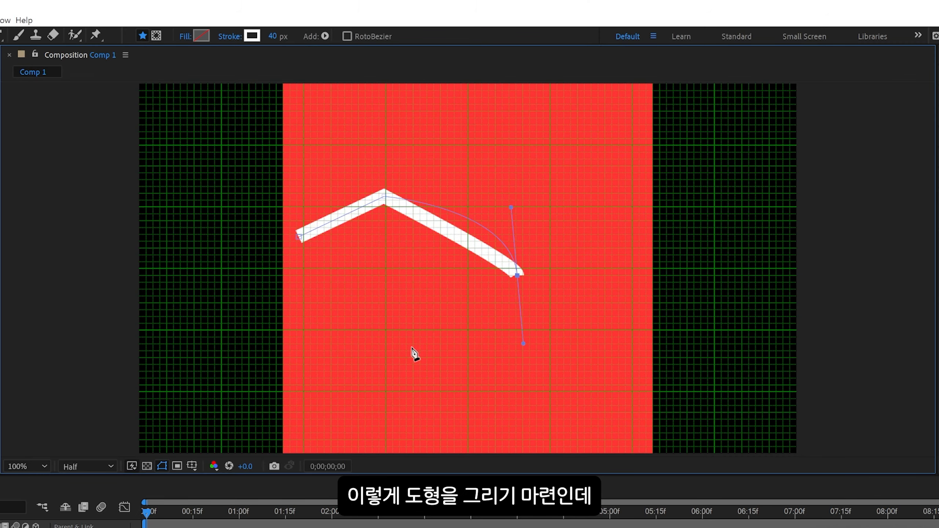
pyautogui.moveTo(408, 346); pyautogui.dragTo(470, 388)
pyautogui.click(298, 237)
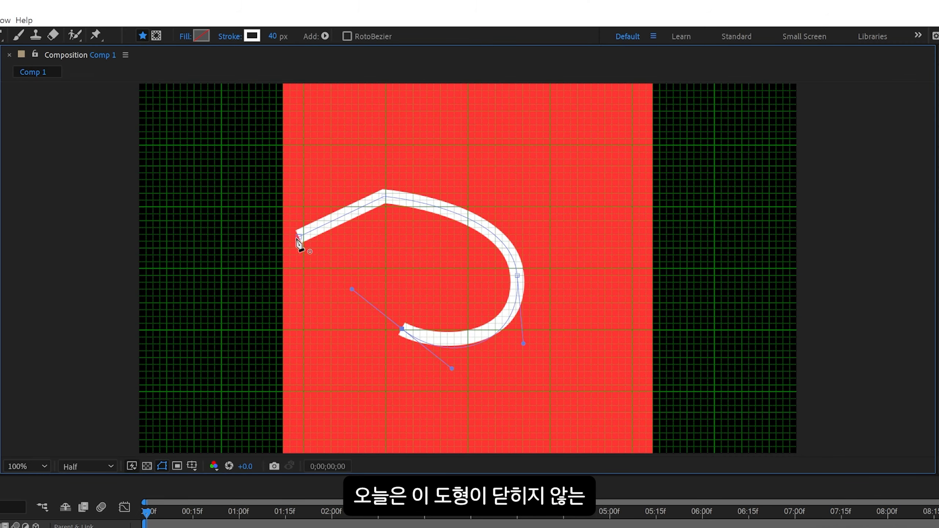
pyautogui.click(299, 236)
pyautogui.hotkey('ctrl', 'z')
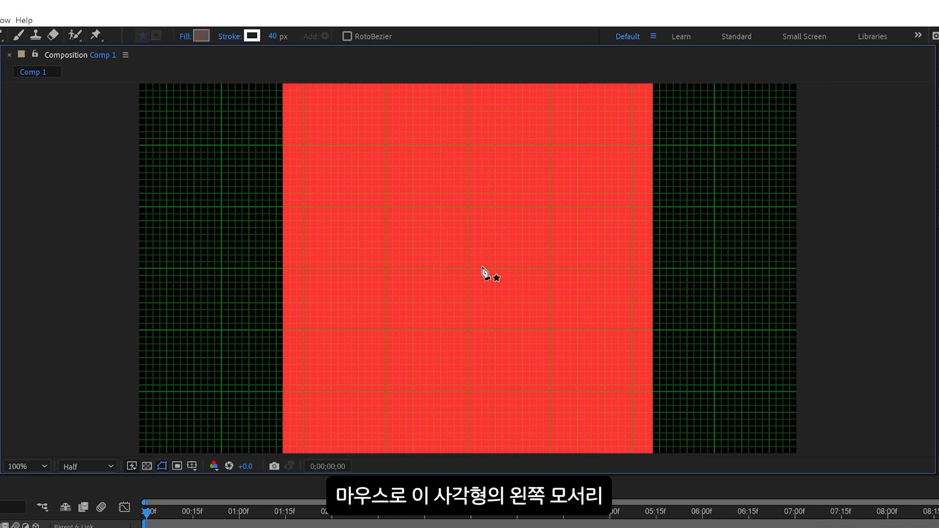
# Draw a straight horizontal line from the red square's left edge to its right edge at mid-height, with a 56 px stroke
pyautogui.click(282, 268)
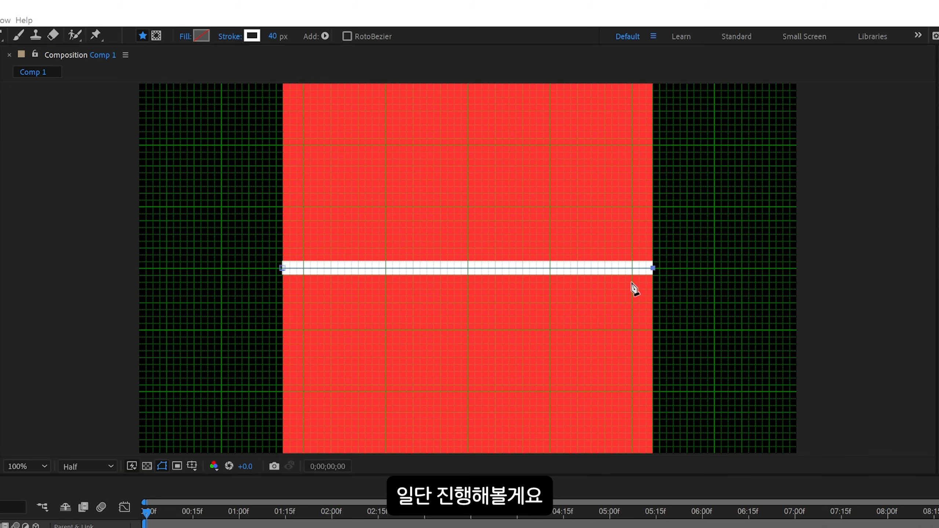
pyautogui.click(36, 37)
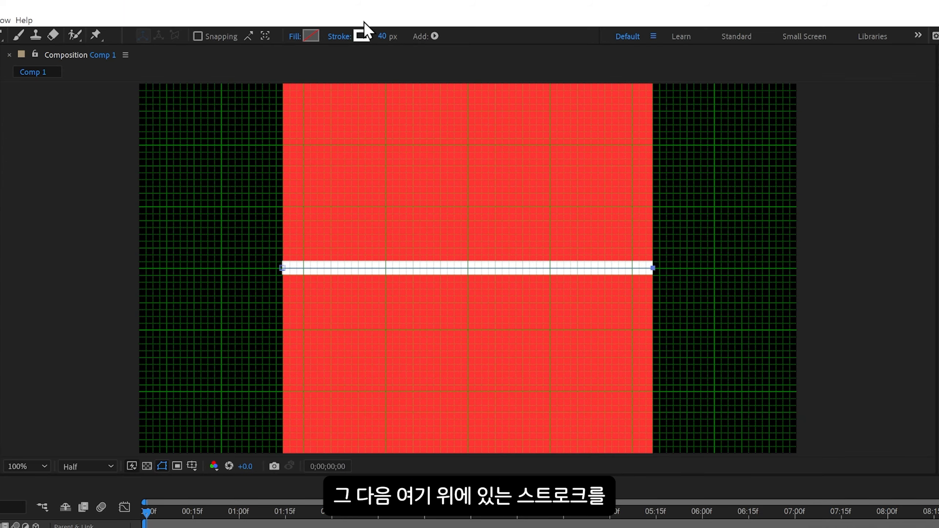
pyautogui.moveTo(381, 37); pyautogui.dragTo(374, 44)
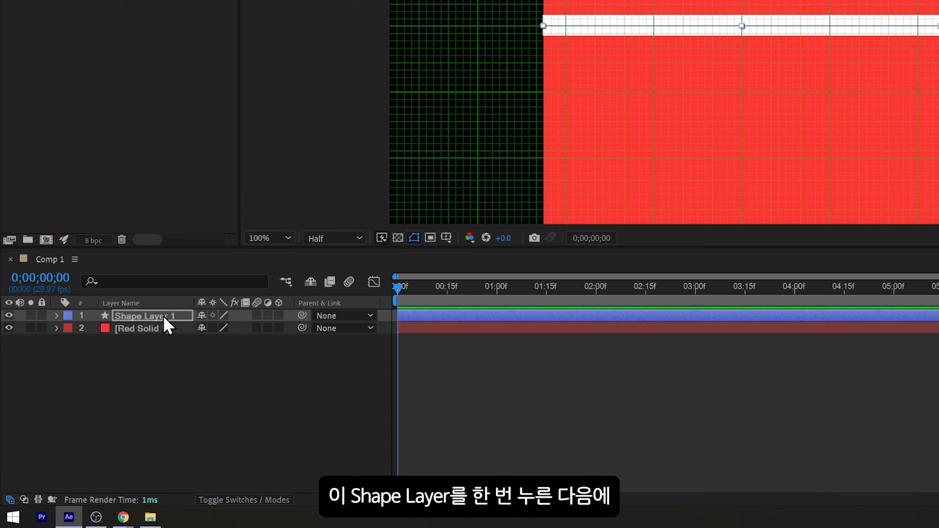
# Try to shift the line's left end by stretching the whole shape layer, and undo the scaling
pyautogui.click(163, 315)
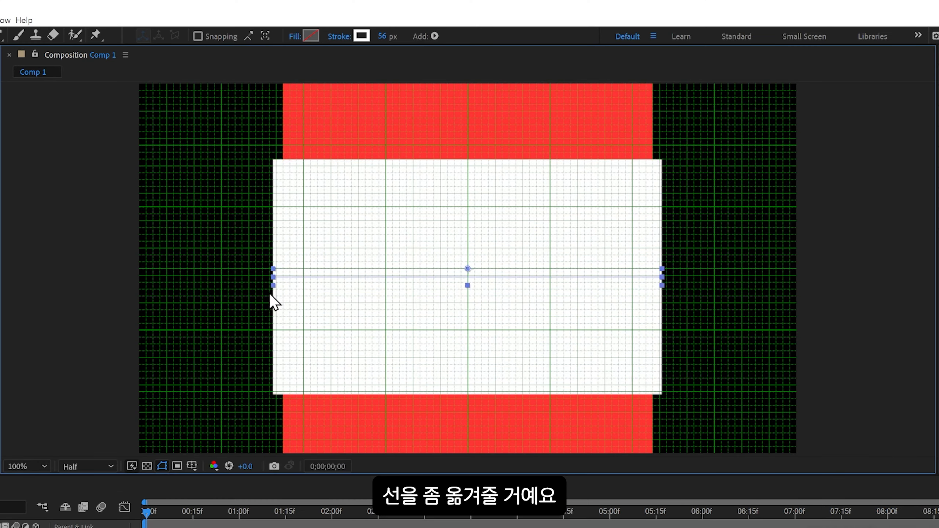
pyautogui.moveTo(271, 294); pyautogui.dragTo(195, 303)
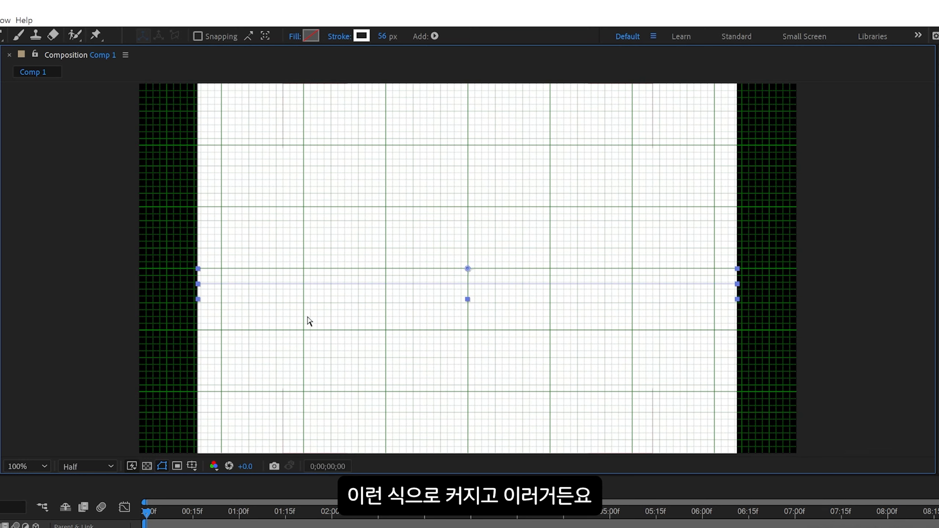
pyautogui.hotkey('ctrl', 'z')
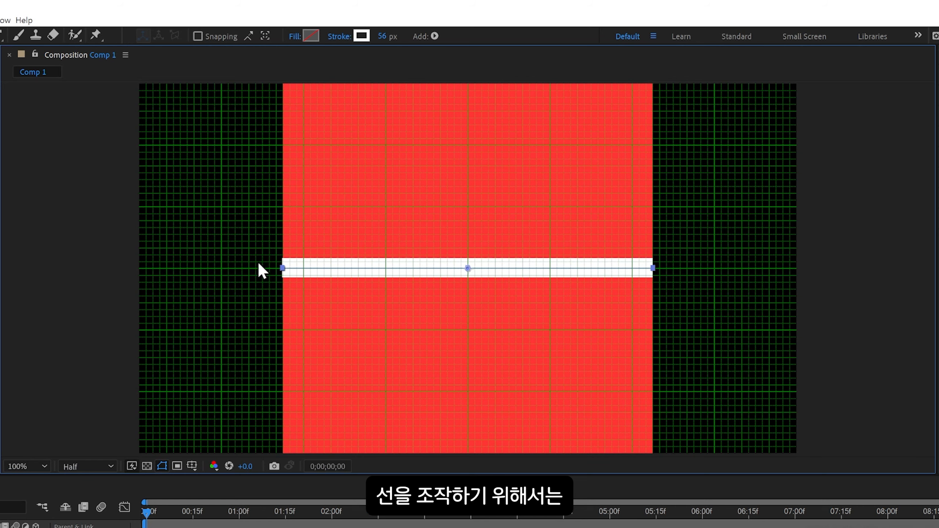
# Select only the line's left end point and move it freely to slightly inside the red square's left edge
pyautogui.press('g')
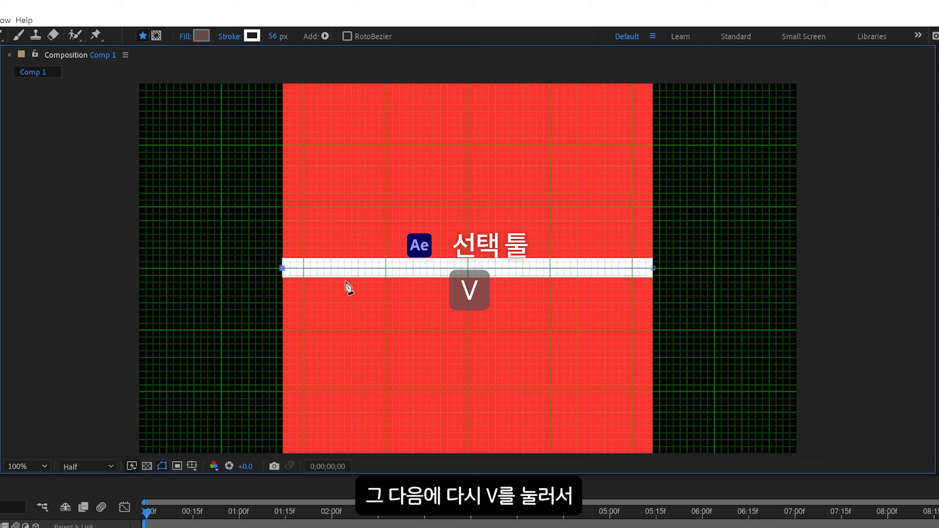
pyautogui.press('v')
pyautogui.moveTo(282, 267)
pyautogui.mouseDown()
pyautogui.moveTo(308, 279)
pyautogui.moveTo(279, 260)
pyautogui.moveTo(320, 275)
pyautogui.moveTo(304, 268)
pyautogui.moveTo(308, 241)
pyautogui.moveTo(279, 262)
pyautogui.mouseUp()
pyautogui.moveTo(322, 284)
pyautogui.mouseDown()
pyautogui.moveTo(261, 284)
pyautogui.moveTo(277, 290)
pyautogui.moveTo(299, 255)
pyautogui.mouseUp()
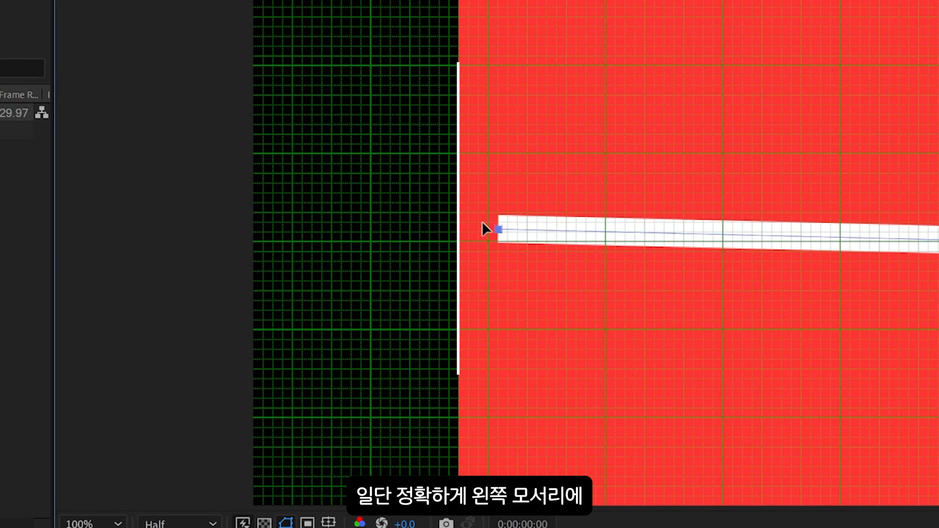
pyautogui.moveTo(482, 222); pyautogui.dragTo(512, 235)
# Turn on Snap to Grid for the composition view
pyautogui.click(116, 9)
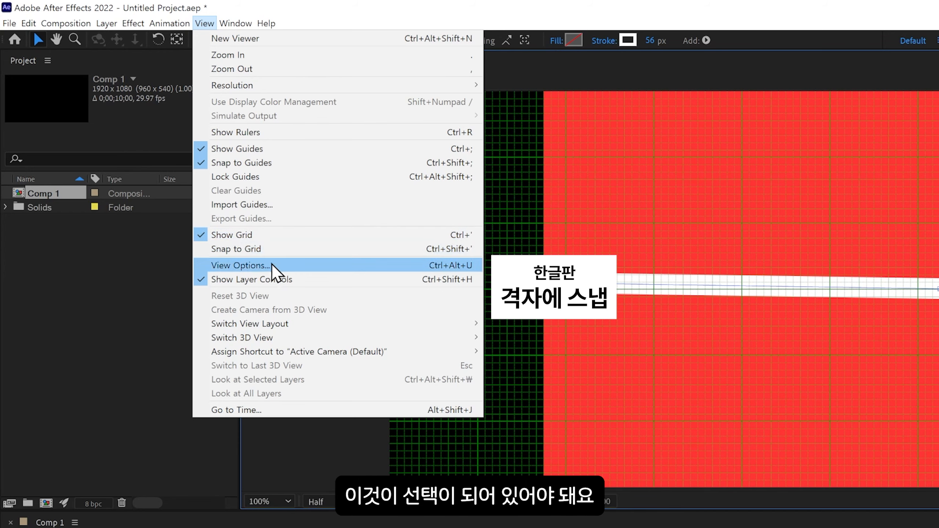
pyautogui.click(266, 253)
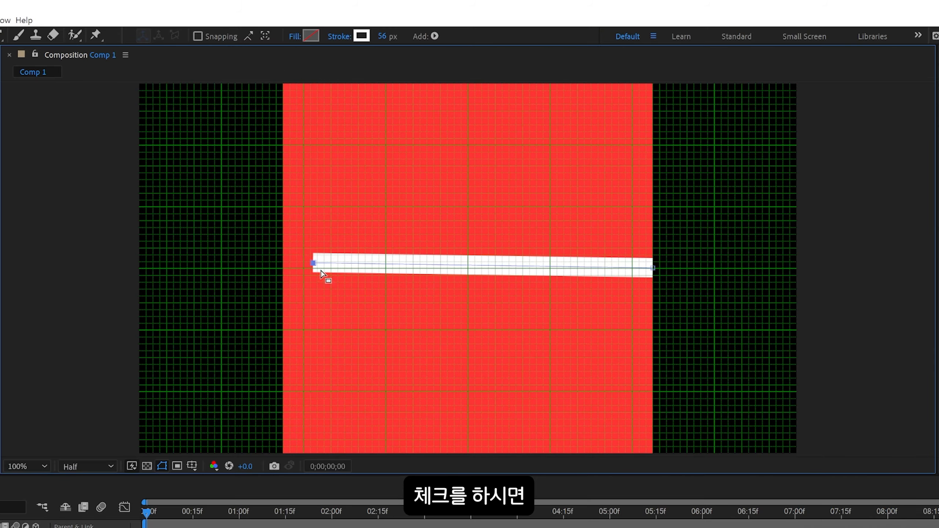
# Snap the line's left end point to the red square's left edge at mid-height and its right end point to the right edge
pyautogui.moveTo(314, 263); pyautogui.dragTo(297, 271)
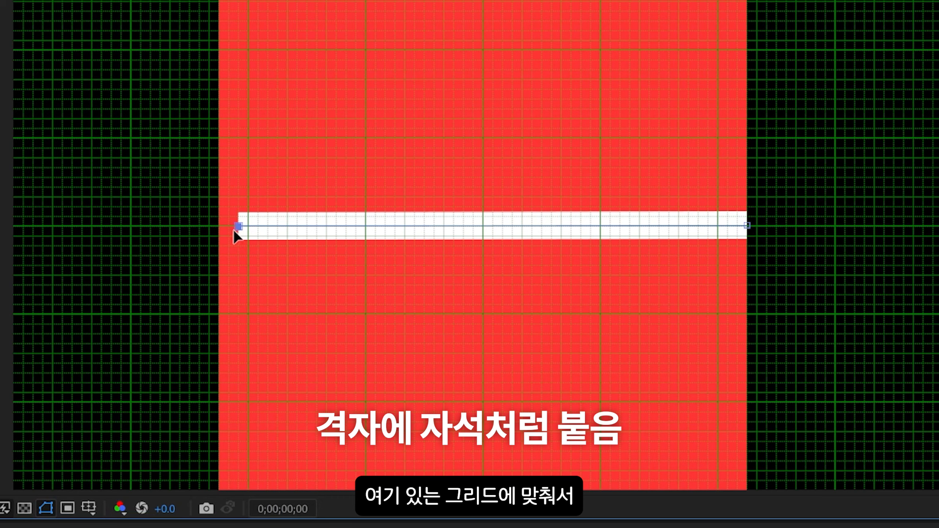
pyautogui.moveTo(237, 227); pyautogui.dragTo(218, 237)
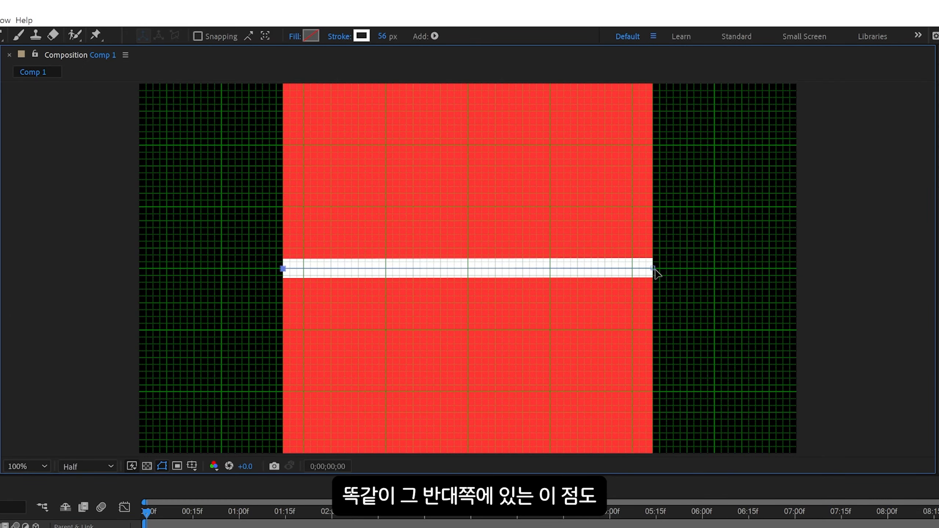
pyautogui.moveTo(654, 270)
pyautogui.mouseDown()
pyautogui.moveTo(643, 268)
pyautogui.moveTo(650, 260)
pyautogui.moveTo(653, 269)
pyautogui.mouseUp()
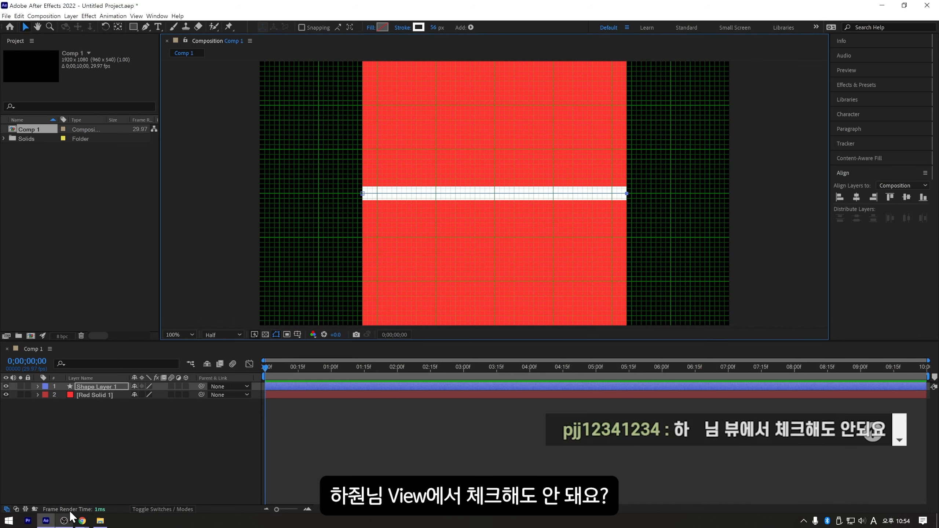
# Check that Show Grid and Snap to Grid are both enabled for the composition view
pyautogui.click(136, 16)
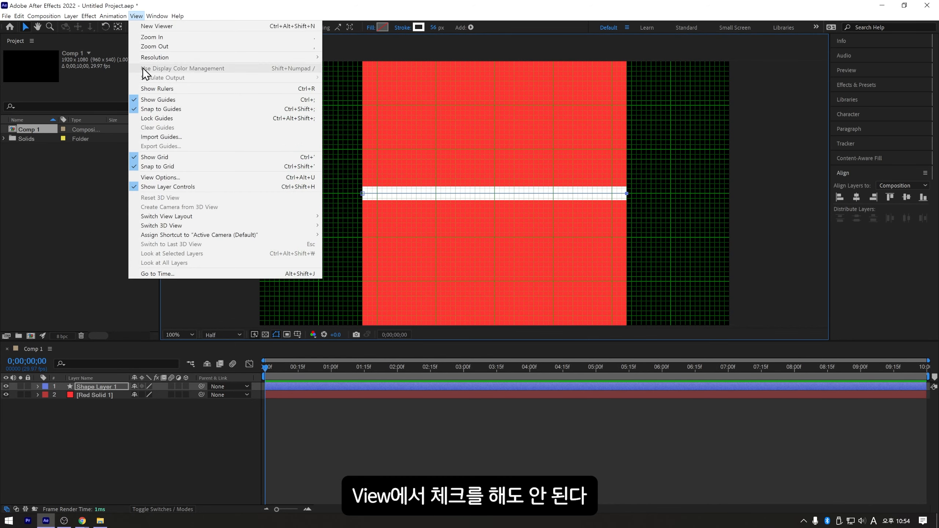
pyautogui.click(335, 18)
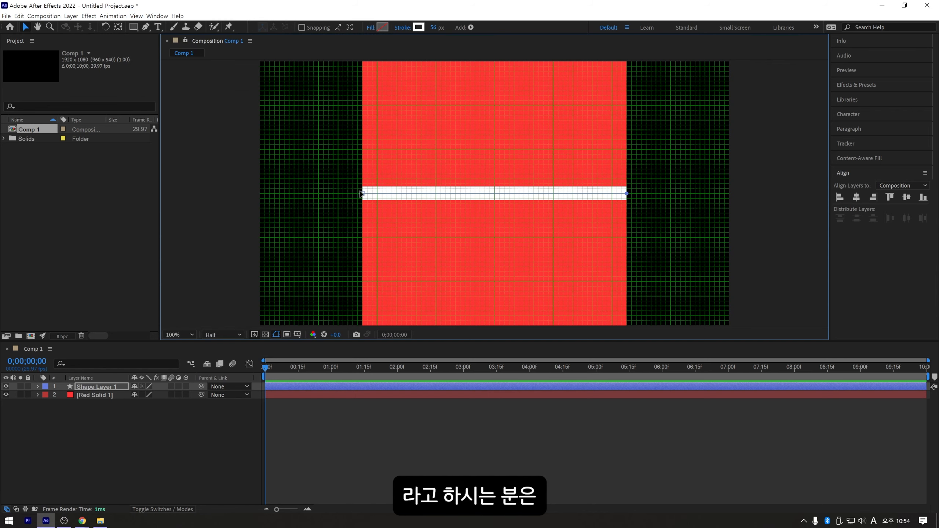
pyautogui.click(137, 16)
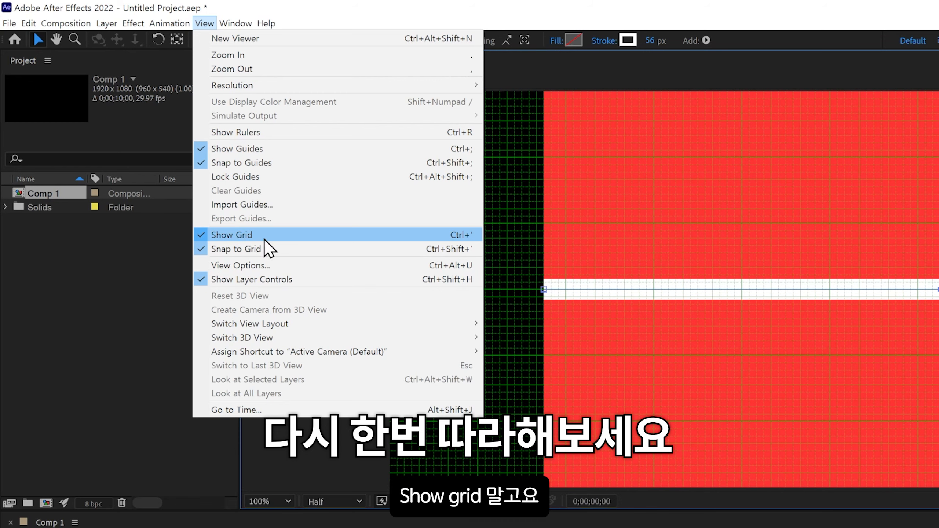
pyautogui.click(545, 291)
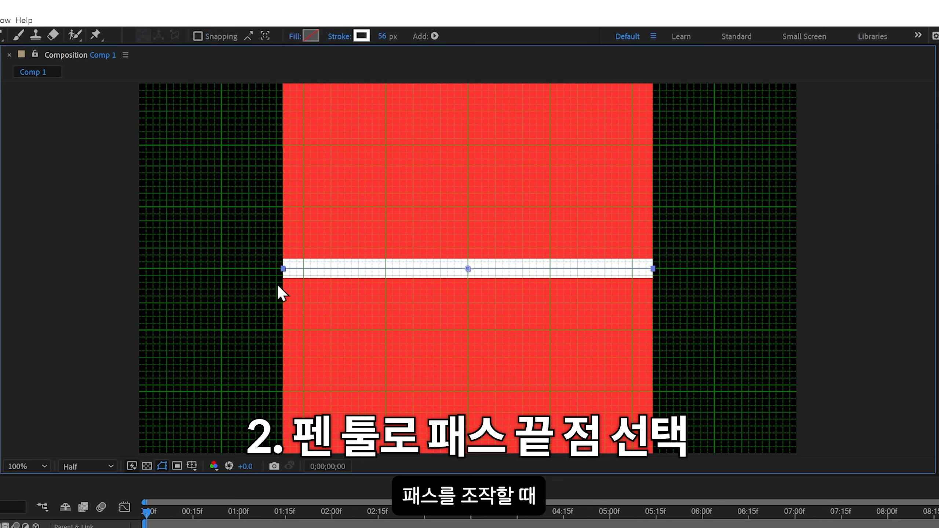
# Use the Pen tool to isolate the line's left end point, and keep it snapped at the red square's left edge with the Selection tool
pyautogui.press('g')
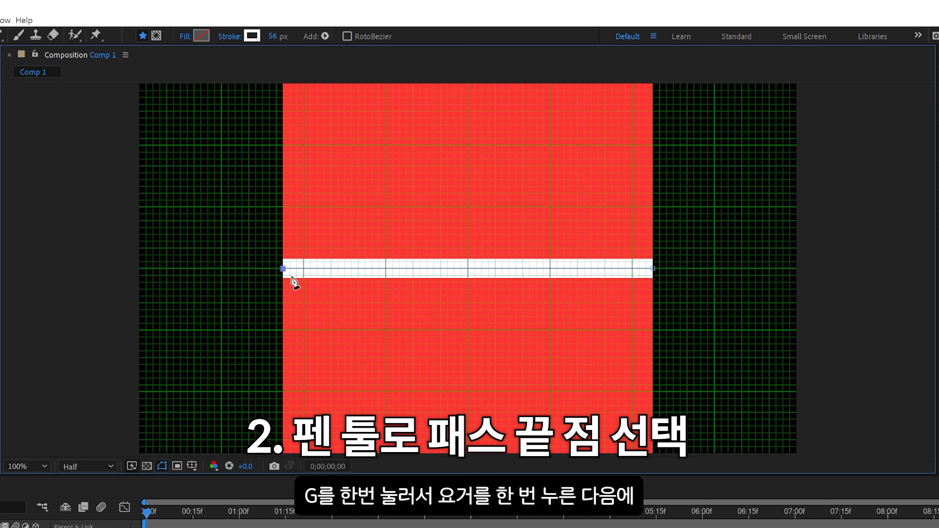
pyautogui.press('v')
pyautogui.moveTo(282, 270)
pyautogui.mouseDown()
pyautogui.moveTo(288, 265)
pyautogui.moveTo(282, 270)
pyautogui.mouseUp()
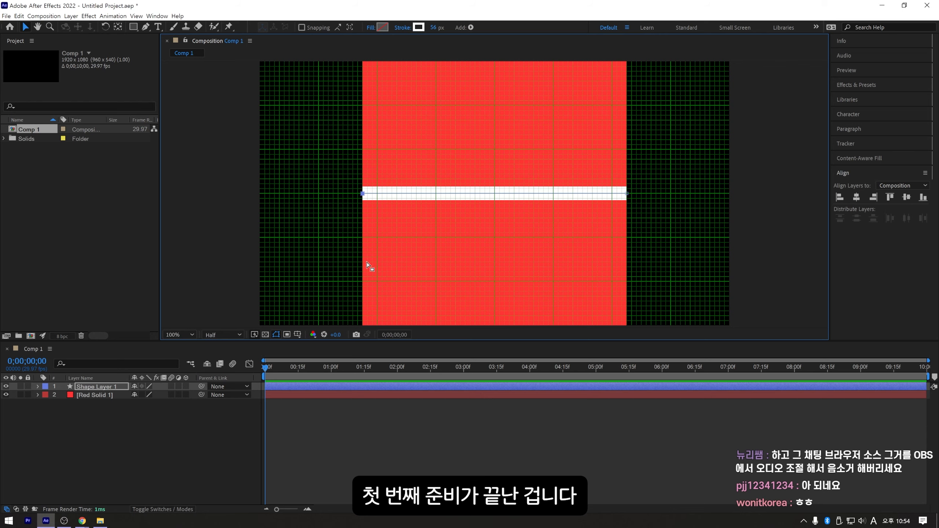
# Expand Shape Layer 1 down to the contents of Shape 1 and examine its path and stroke colour
pyautogui.click(88, 394)
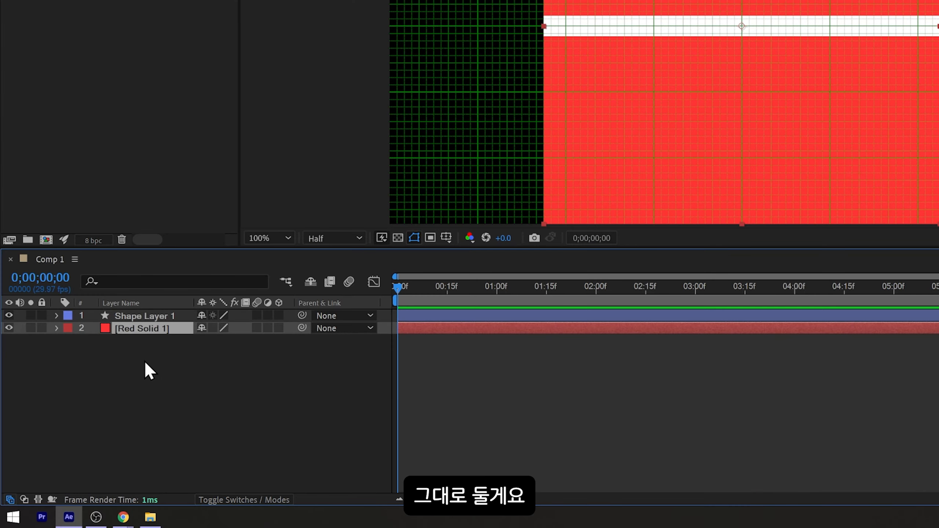
pyautogui.click(152, 316)
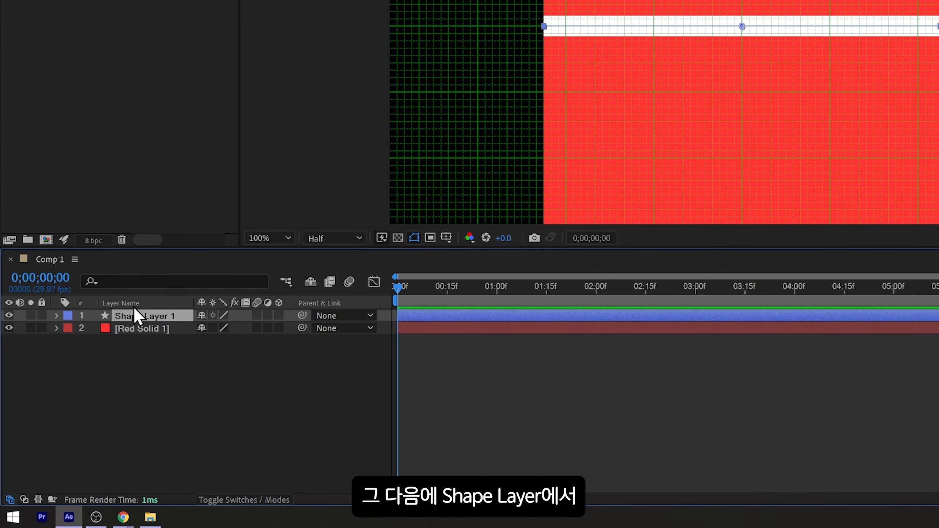
pyautogui.click(57, 317)
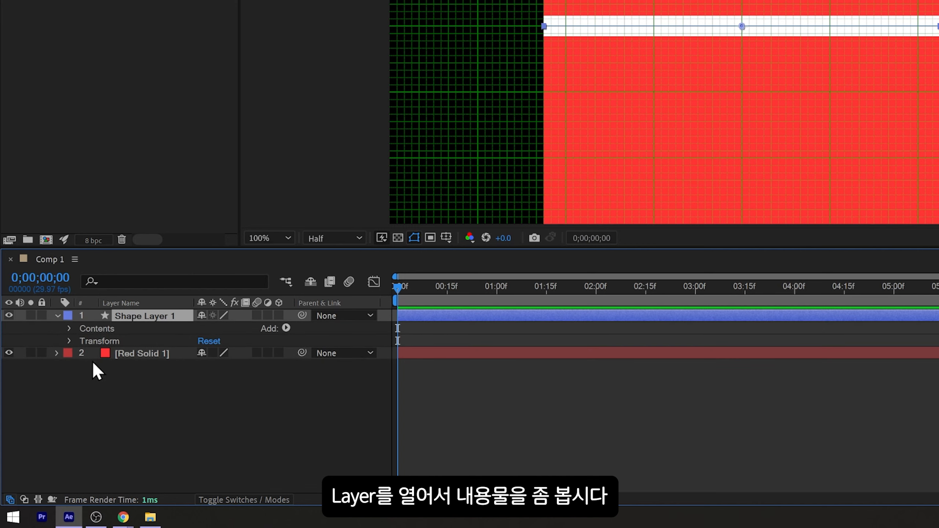
pyautogui.click(82, 329)
pyautogui.click(70, 328)
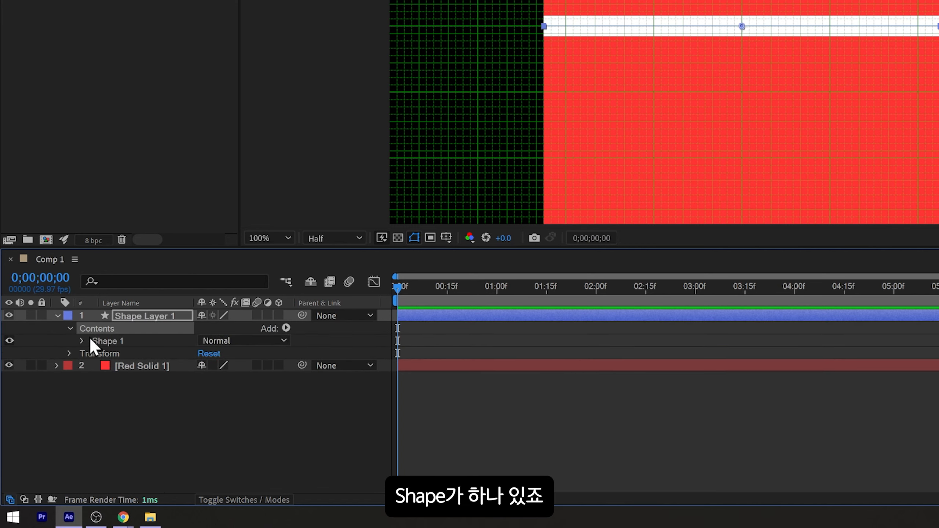
pyautogui.click(81, 341)
pyautogui.click(110, 353)
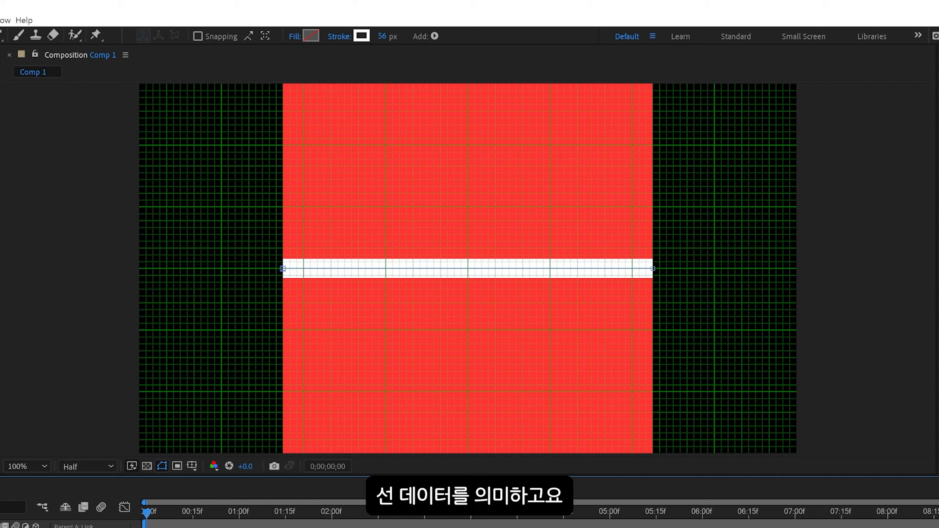
pyautogui.click(123, 366)
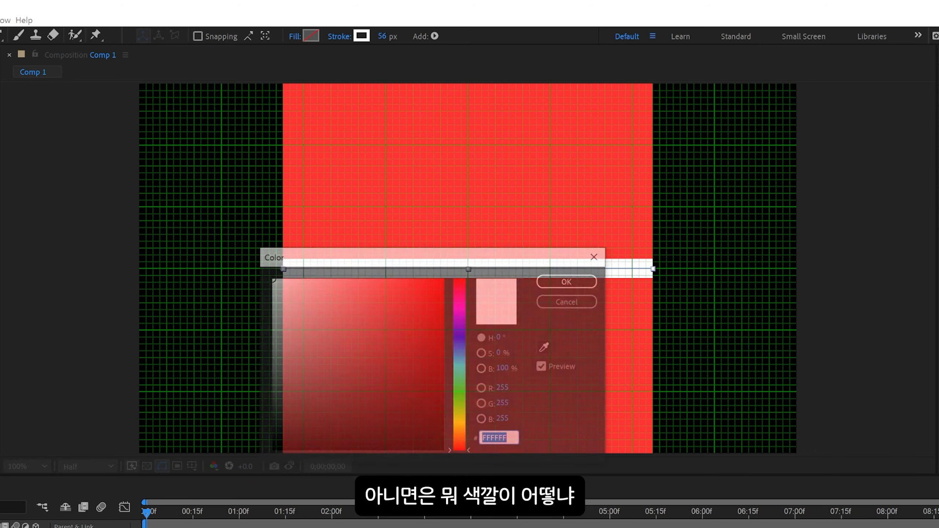
pyautogui.press('Escape')
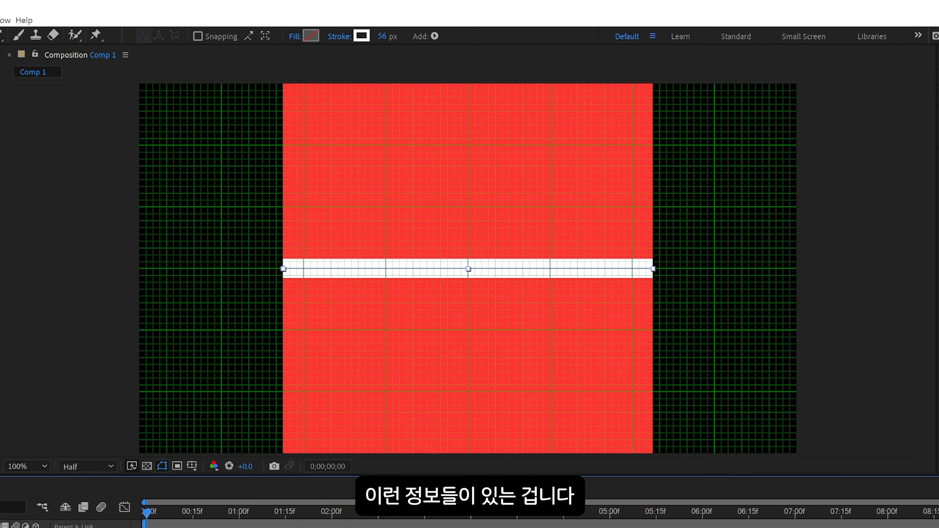
# Delete the unneeded Fill 1 from Shape 1 in Shape Layer 1
pyautogui.click(120, 383)
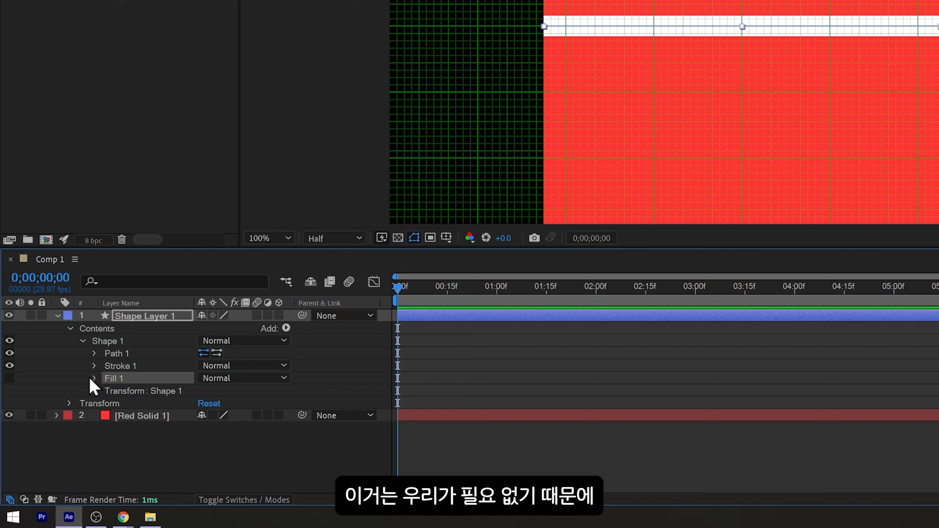
pyautogui.click(10, 376)
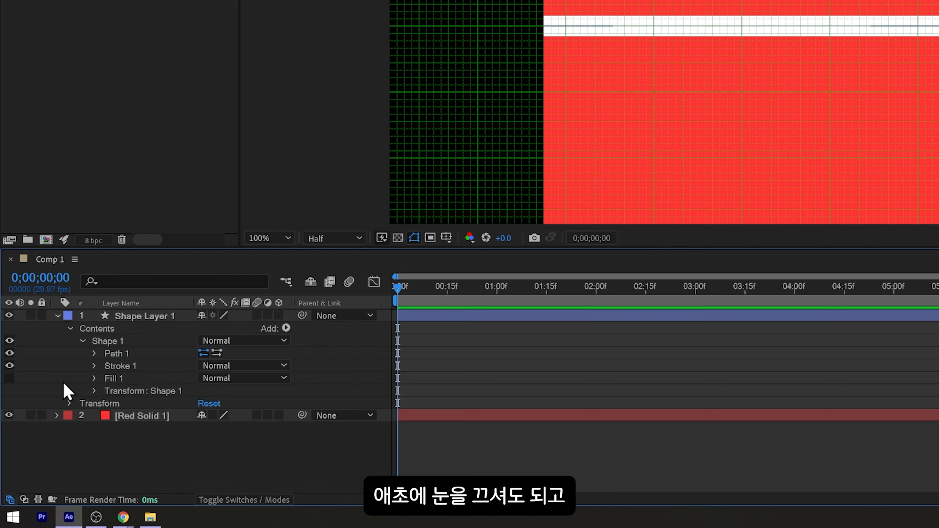
pyautogui.click(122, 379)
pyautogui.press('Delete')
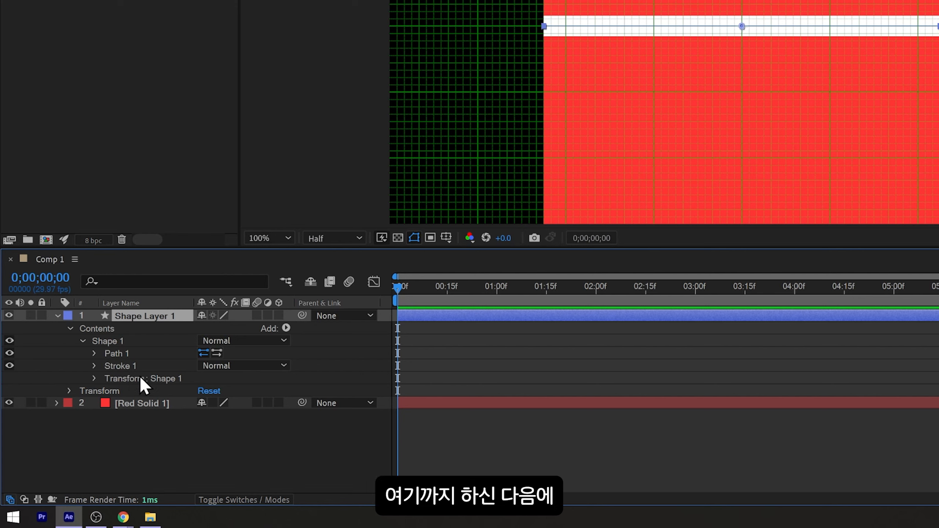
# Add a Zig Zag operator to Shape Layer 1, keep it outside the Shape 1 group, and expand its properties
pyautogui.click(288, 328)
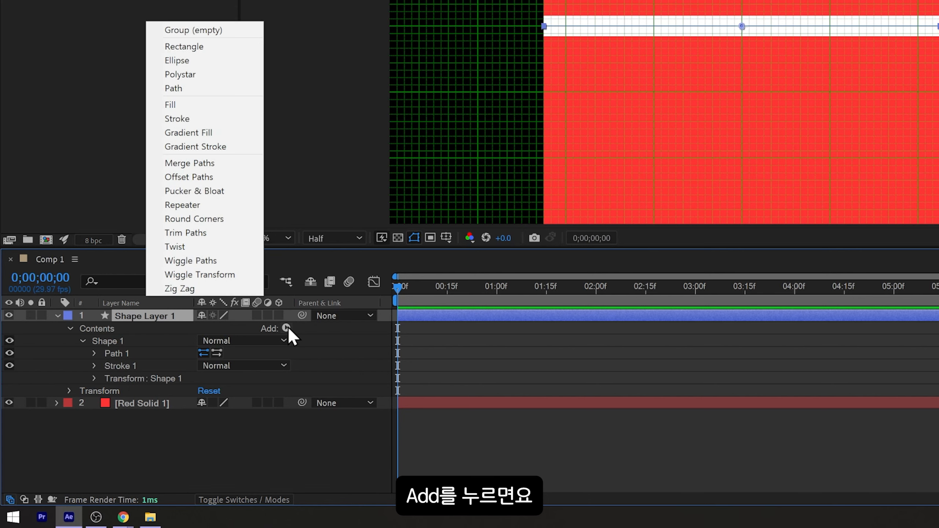
pyautogui.click(181, 289)
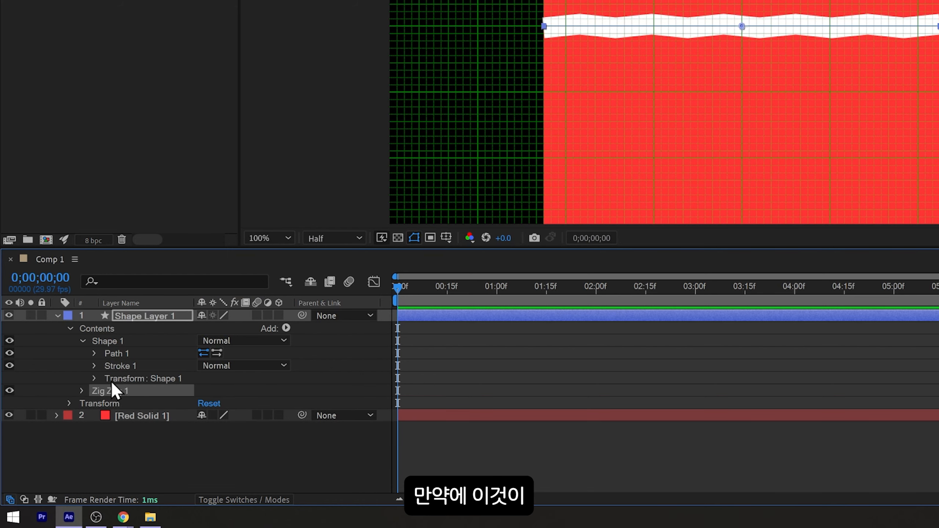
pyautogui.moveTo(109, 392); pyautogui.dragTo(112, 338)
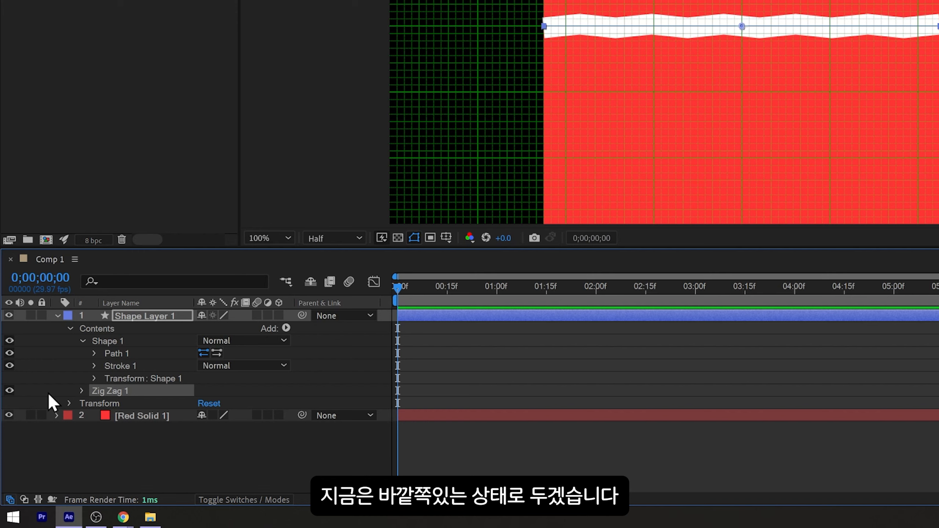
pyautogui.click(82, 391)
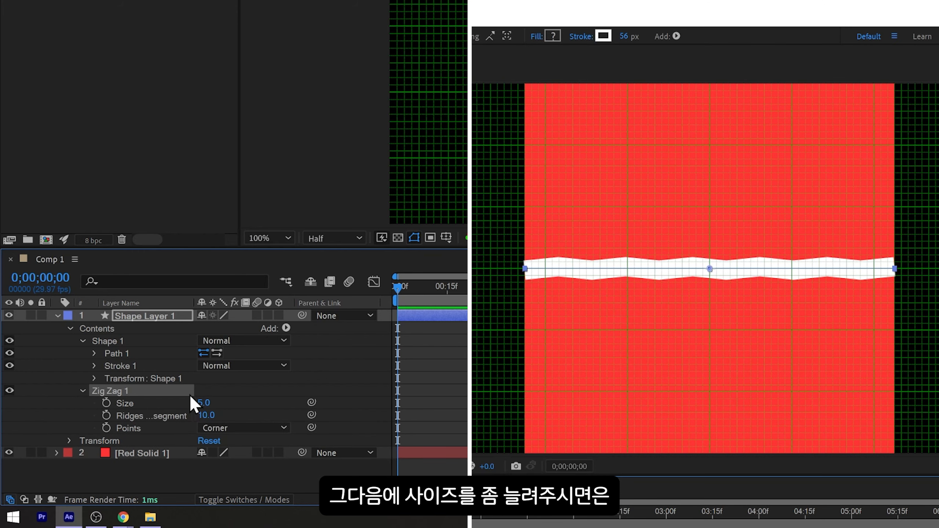
# Set the Zig Zag size to 46 and its points to Smooth
pyautogui.moveTo(207, 402); pyautogui.dragTo(237, 402)
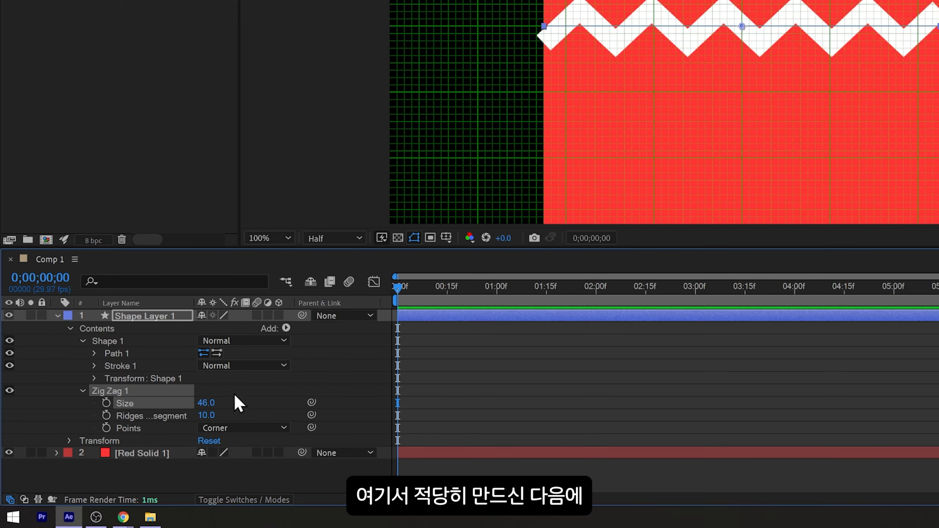
pyautogui.click(136, 428)
pyautogui.click(231, 428)
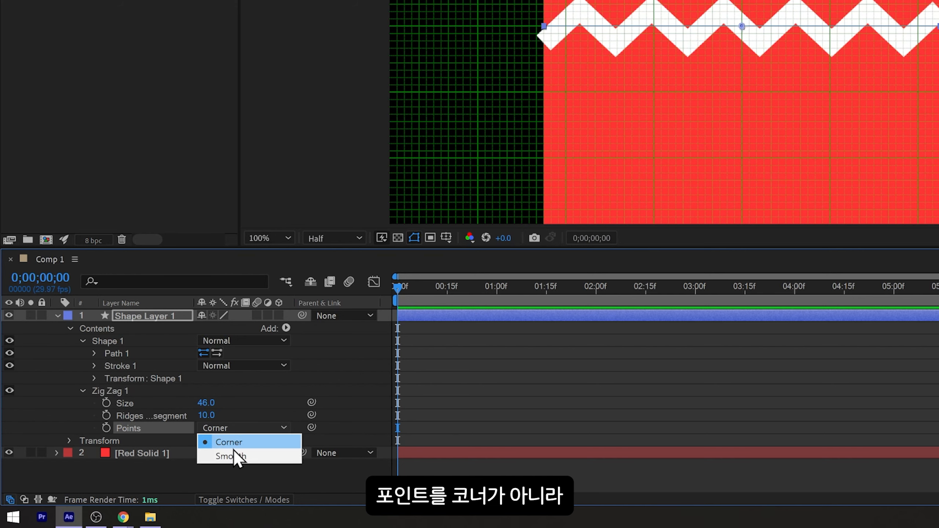
pyautogui.click(261, 457)
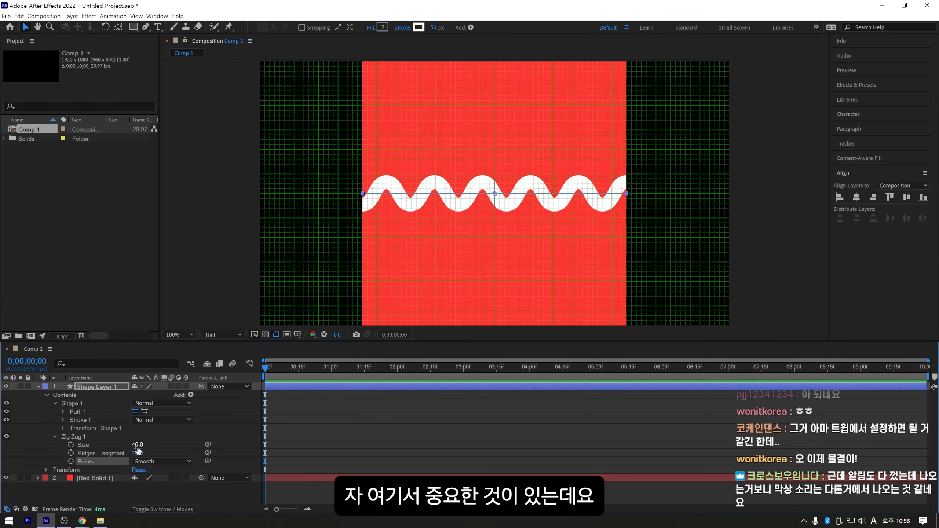
# Try fewer ridges per segment on the Zig Zag, and settle on 9
pyautogui.click(101, 451)
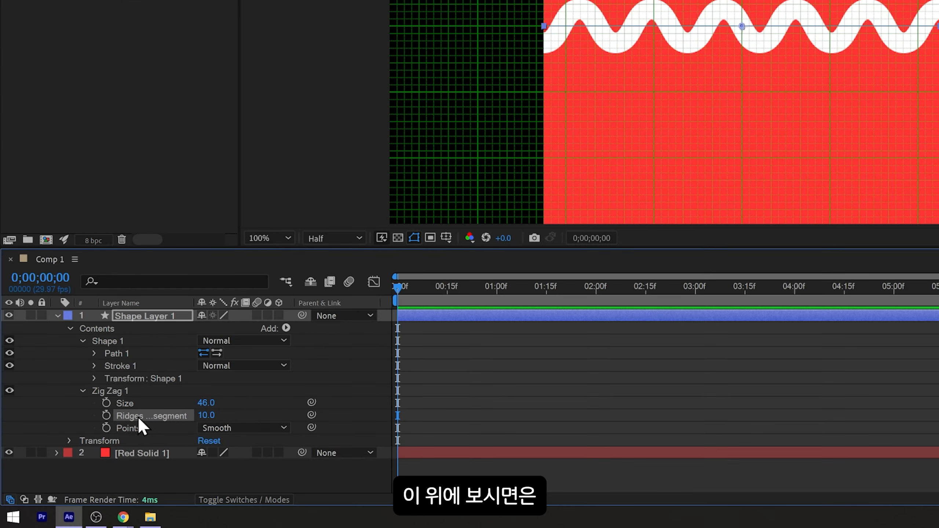
pyautogui.click(135, 404)
pyautogui.click(132, 427)
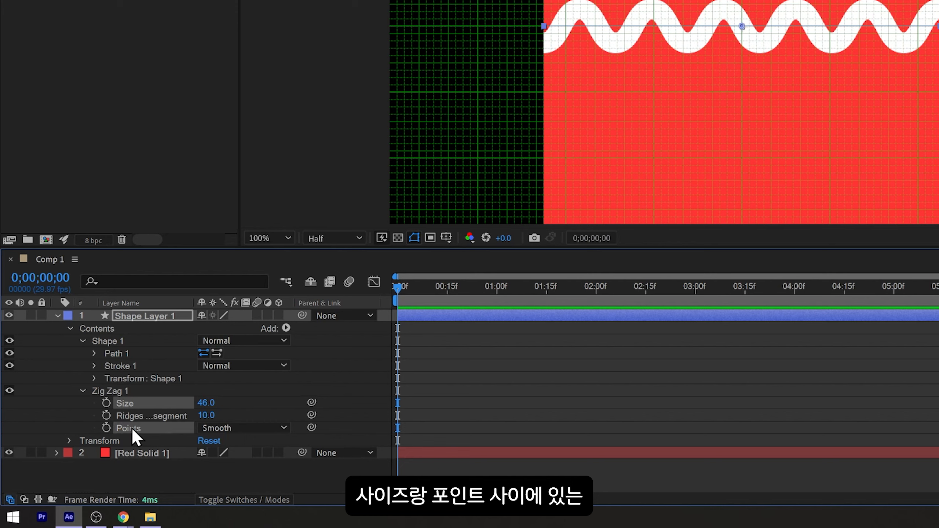
pyautogui.click(144, 418)
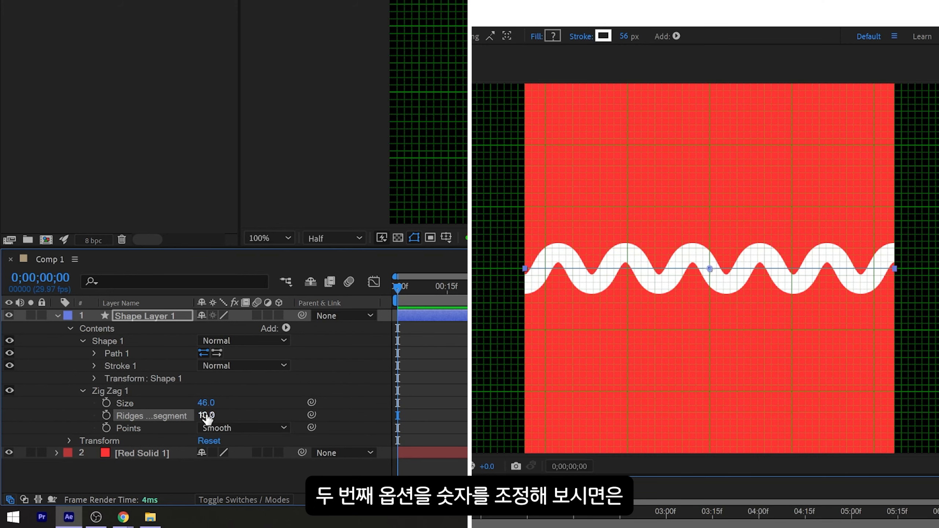
pyautogui.click(205, 416)
pyautogui.press('Down')
pyautogui.press('Down')
pyautogui.press('Down')
pyautogui.press('Down')
pyautogui.press('Down')
pyautogui.press('Down')
pyautogui.press('Down')
pyautogui.press('Down')
pyautogui.press('Down')
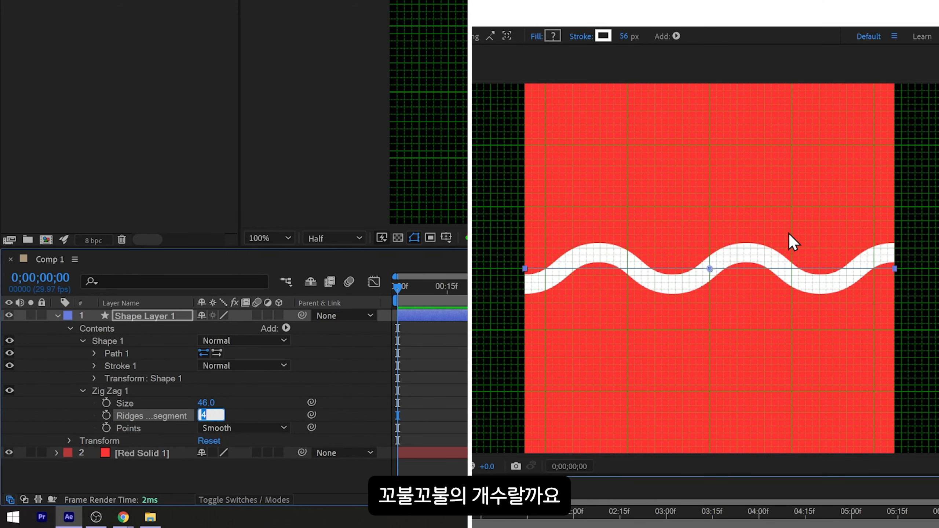
pyautogui.press('Up')
pyautogui.press('Up')
pyautogui.press('Up')
pyautogui.press('Up')
pyautogui.press('Up')
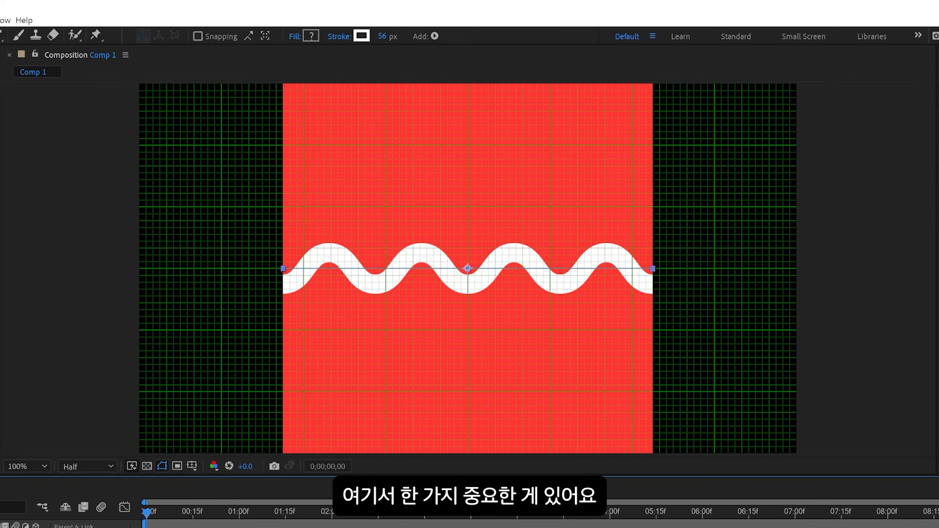
pyautogui.press('Up')
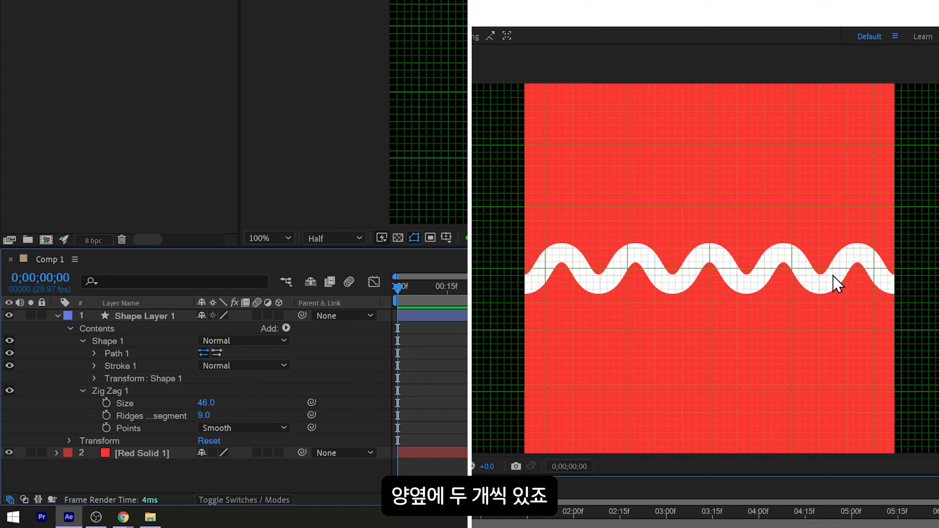
# Try raising the Zig Zag's ridges per segment to 11 and beyond
pyautogui.click(204, 415)
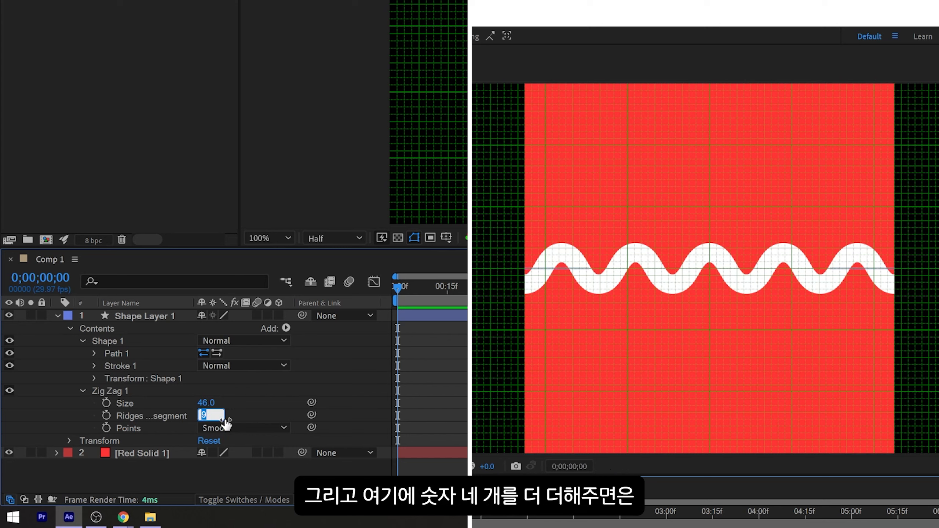
pyautogui.write('11')
pyautogui.press('Return')
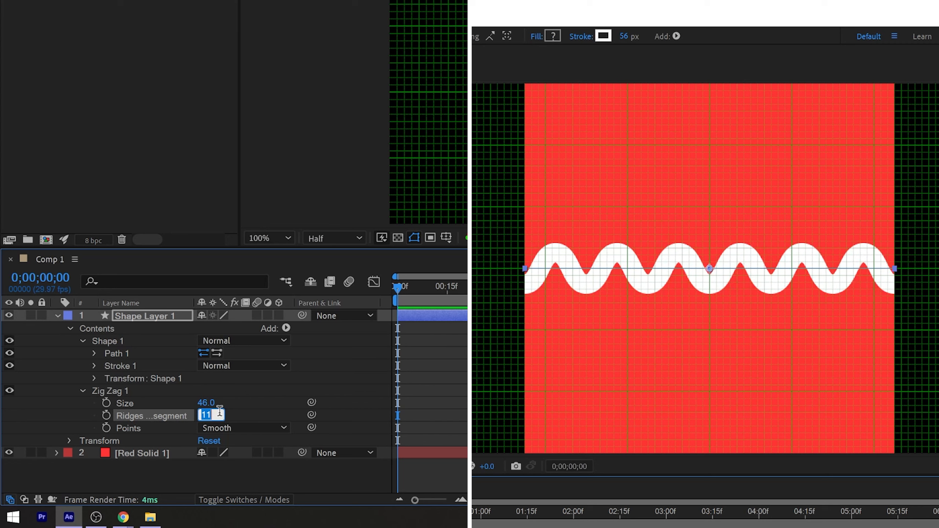
pyautogui.press('Up')
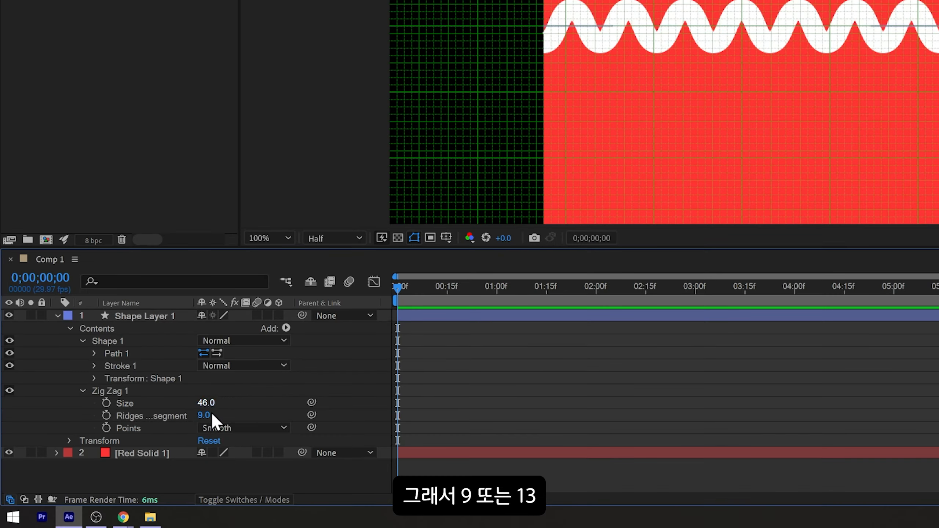
# Keep the Zig Zag at 9 ridges per segment and set Shape Layer 1's stroke width to 35 px
pyautogui.click(209, 415)
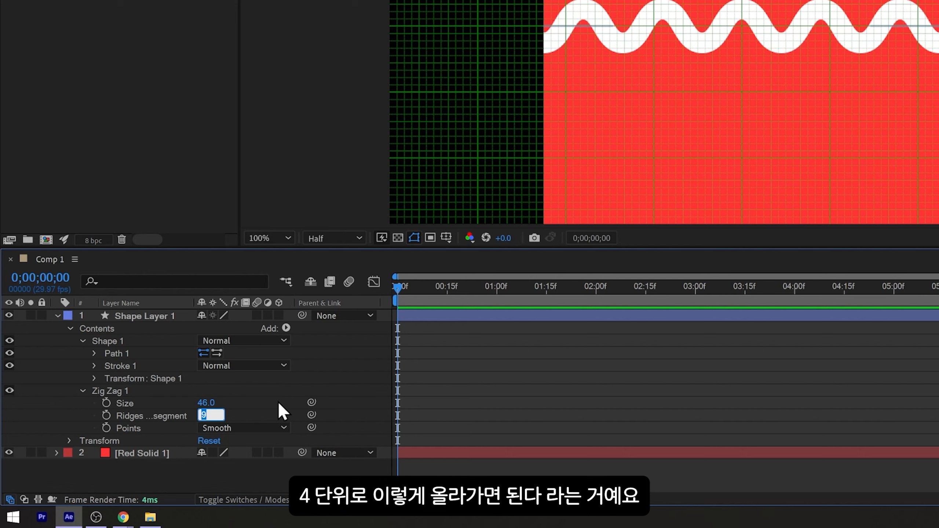
pyautogui.click(151, 323)
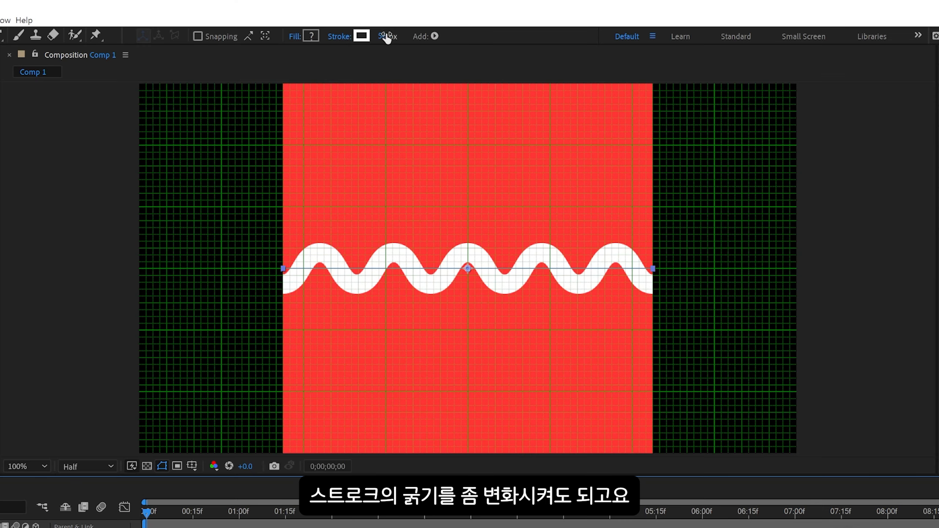
pyautogui.moveTo(379, 36); pyautogui.dragTo(369, 37)
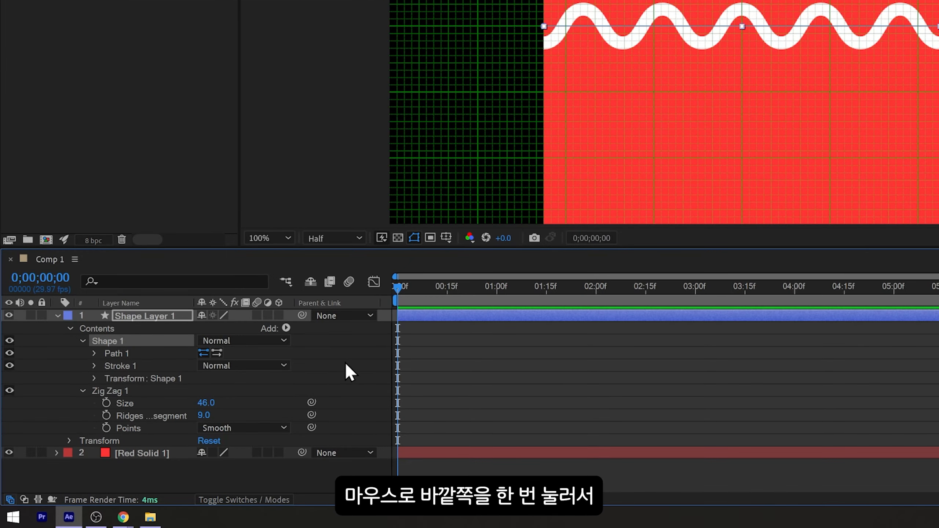
# Add a Trim Paths operator to Shape Layer 1 outside the Shape 1 group, and expose its Start, End and Offset properties
pyautogui.click(346, 363)
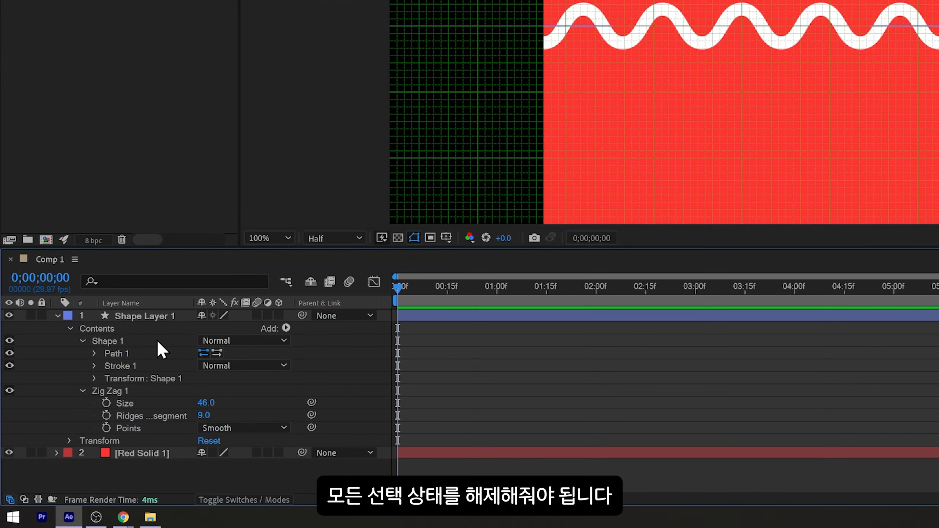
pyautogui.click(286, 327)
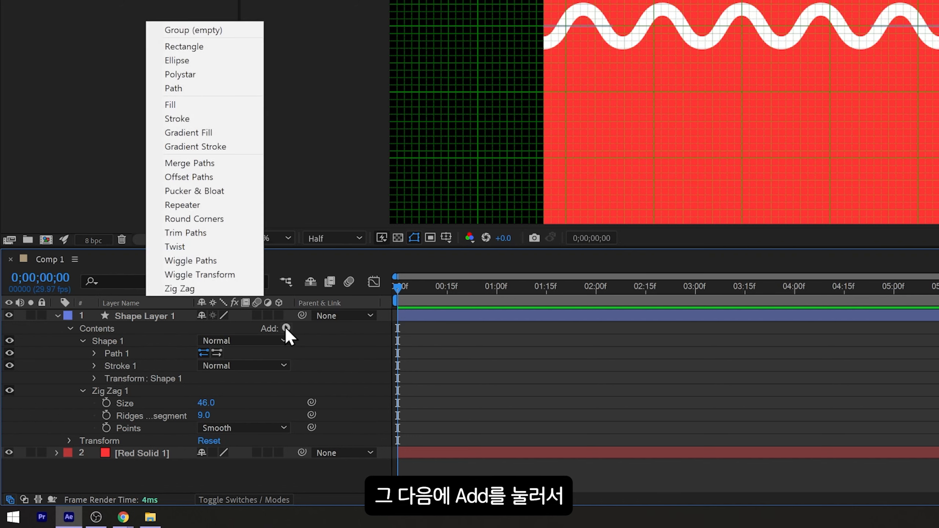
pyautogui.click(215, 233)
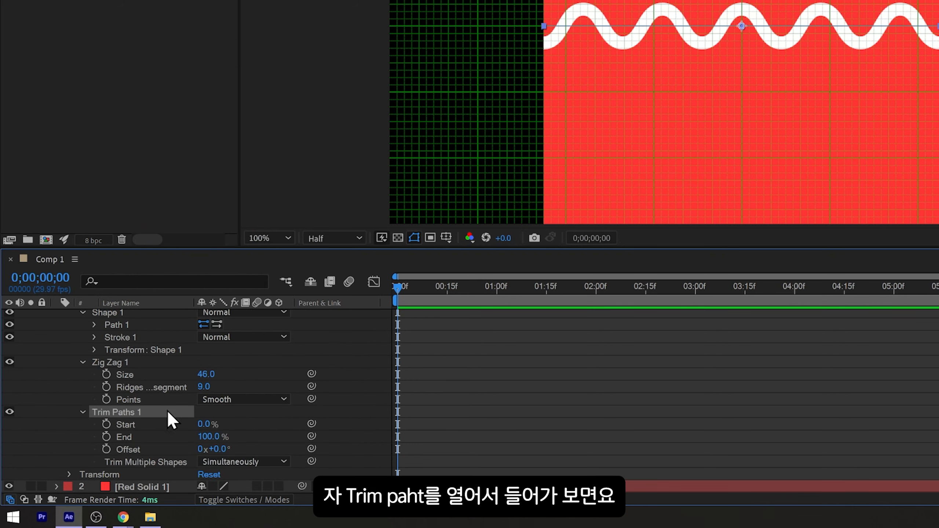
pyautogui.click(136, 424)
pyautogui.click(136, 437)
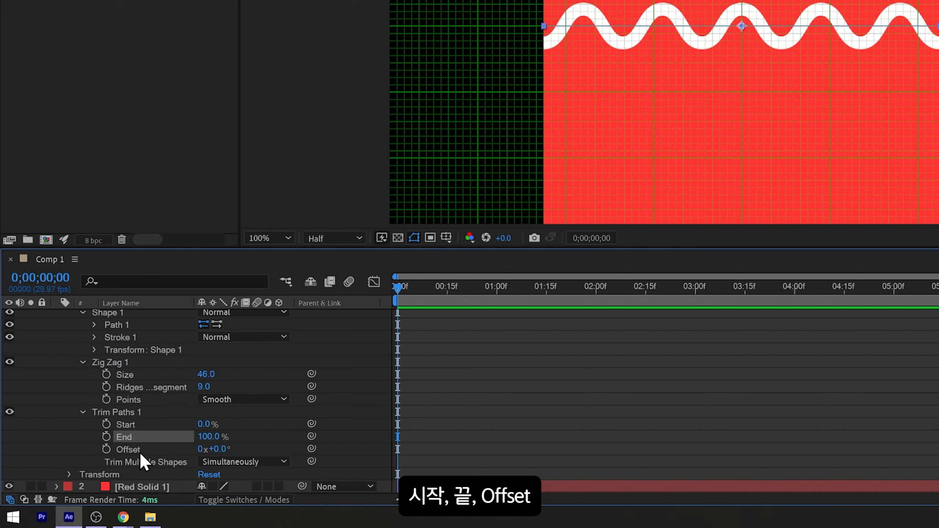
pyautogui.click(141, 451)
pyautogui.click(152, 426)
pyautogui.click(153, 446)
pyautogui.click(148, 436)
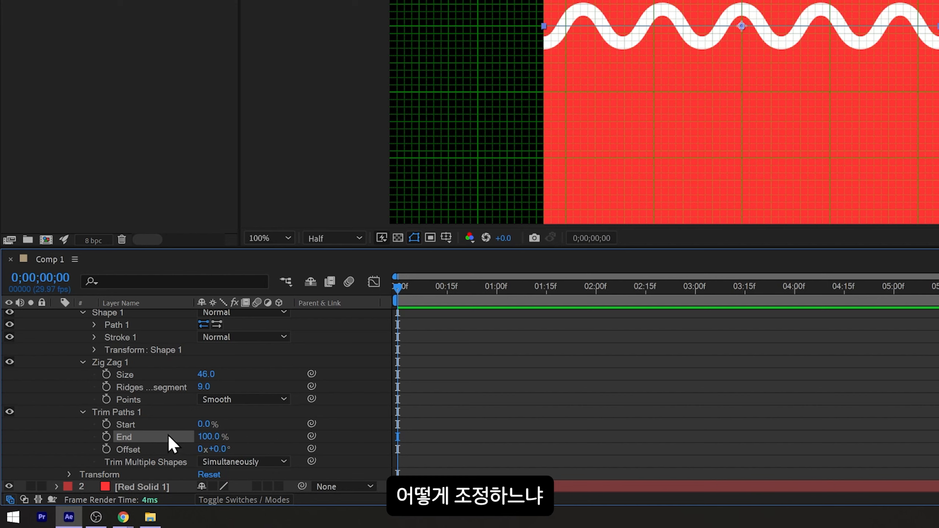
# Try the Trim Paths End at 80%, and settle on 60%
pyautogui.moveTo(212, 437); pyautogui.dragTo(206, 441)
pyautogui.click(206, 438)
pyautogui.write('80')
pyautogui.press('Return')
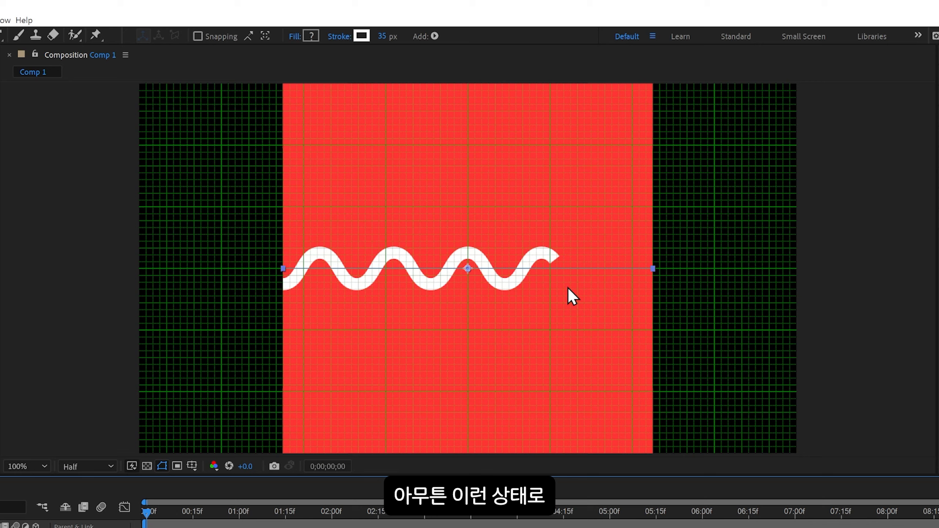
pyautogui.write('60')
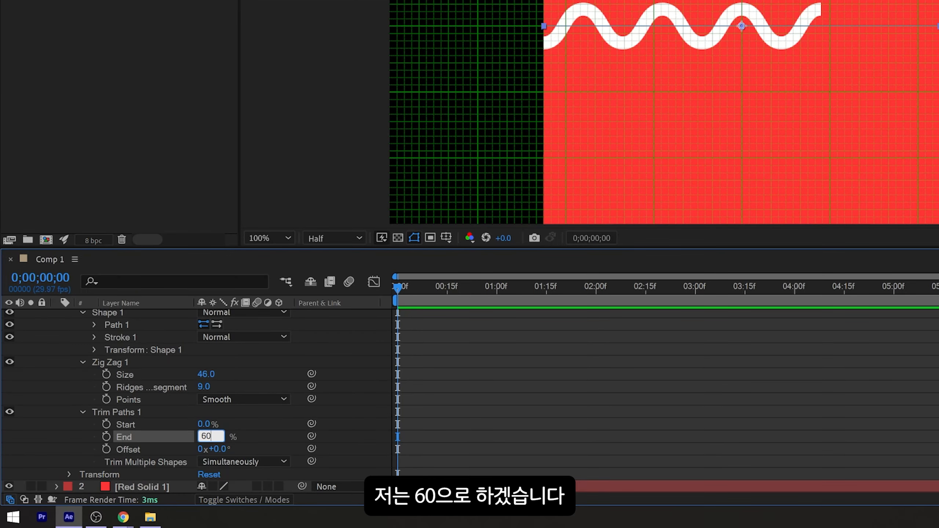
pyautogui.press('Return')
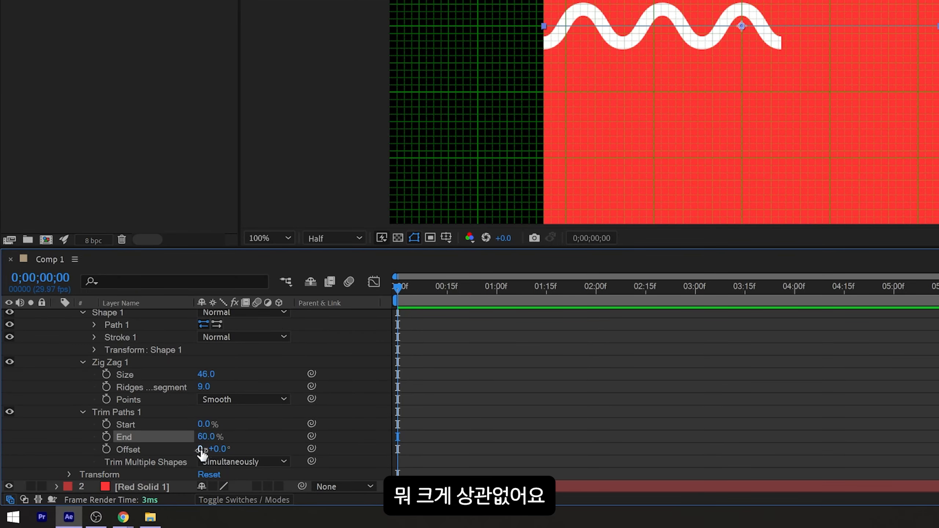
# Keyframe the Trim Paths Offset at 0 seconds, and set it to 144° at 2 seconds so the wave ends exactly at the line's far end
pyautogui.click(131, 448)
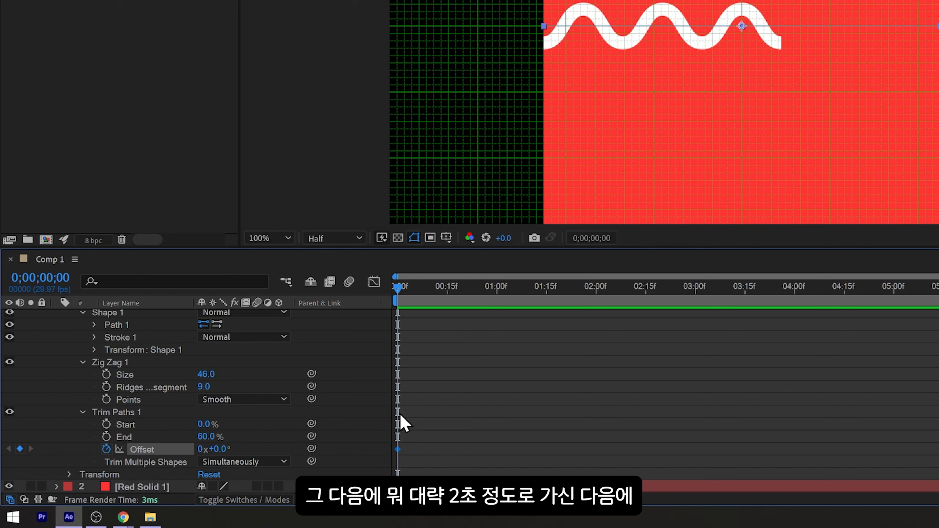
pyautogui.scroll(2, 591, 413)
pyautogui.scroll(-2, 591, 413)
pyautogui.click(596, 289)
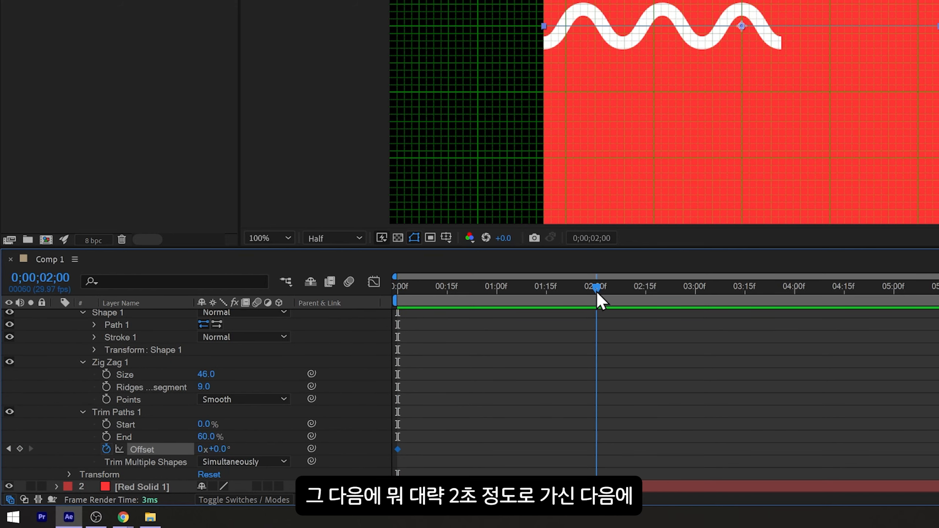
pyautogui.moveTo(220, 449); pyautogui.dragTo(321, 446)
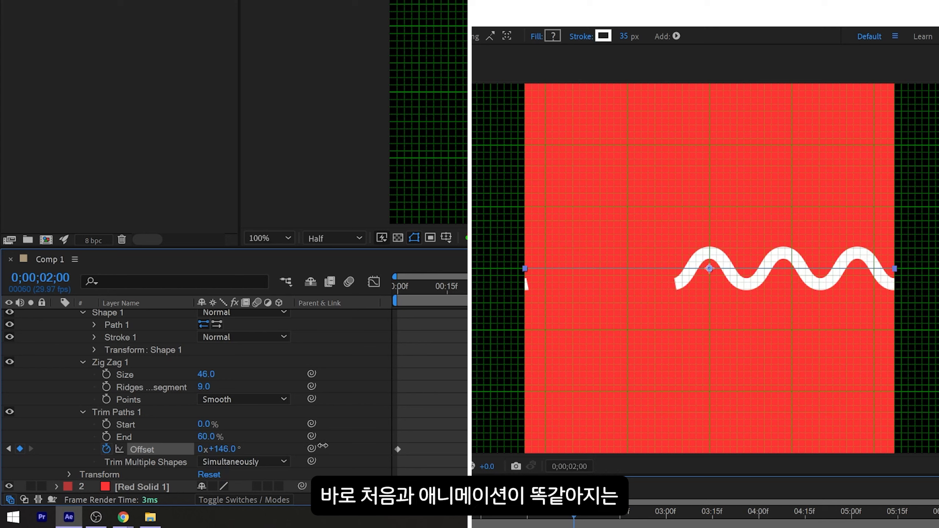
pyautogui.moveTo(320, 446); pyautogui.dragTo(320, 446)
pyautogui.click(221, 449)
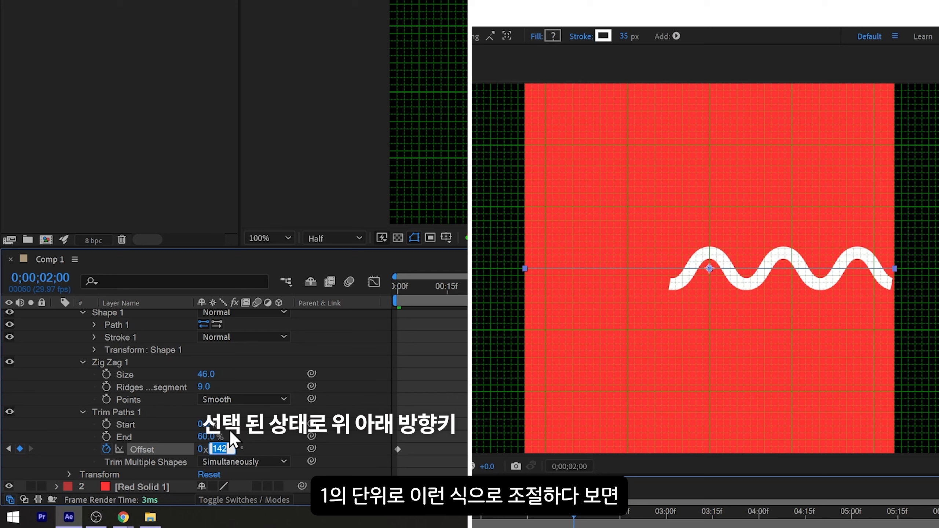
pyautogui.press('Up')
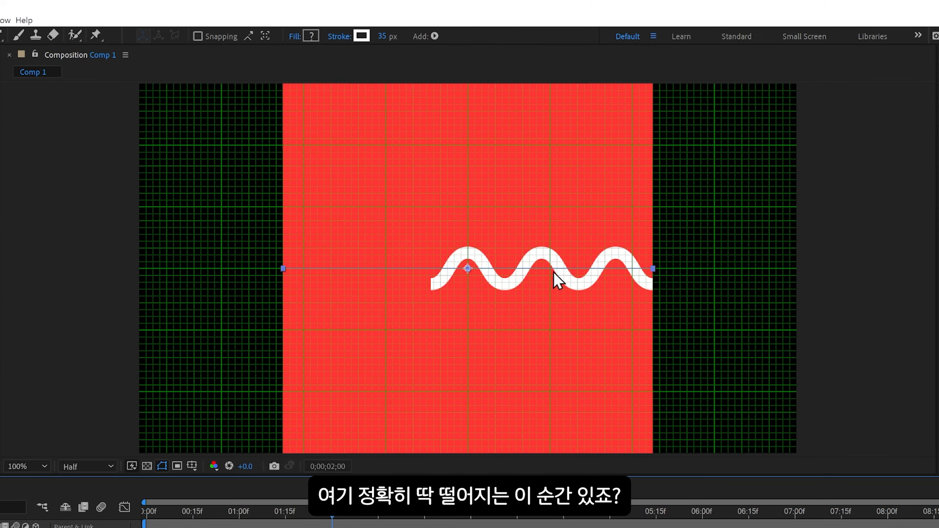
# Preview the wave travelling along the line between the two Offset keyframes, and return to 0 seconds
pyautogui.press('F2')
pyautogui.press('pageup')
pyautogui.press('pageup')
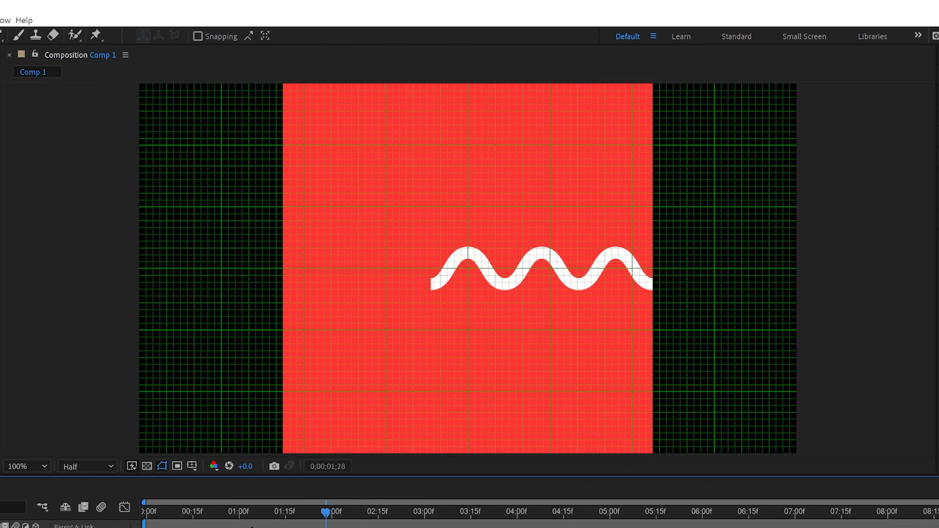
pyautogui.press('space')
pyautogui.hotkey('ctrl', "'")
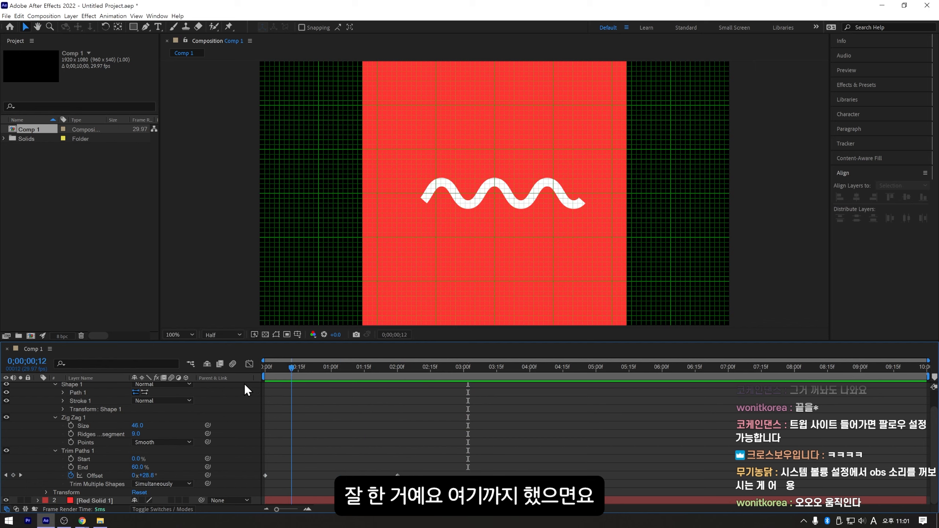
pyautogui.moveTo(244, 384); pyautogui.dragTo(185, 377)
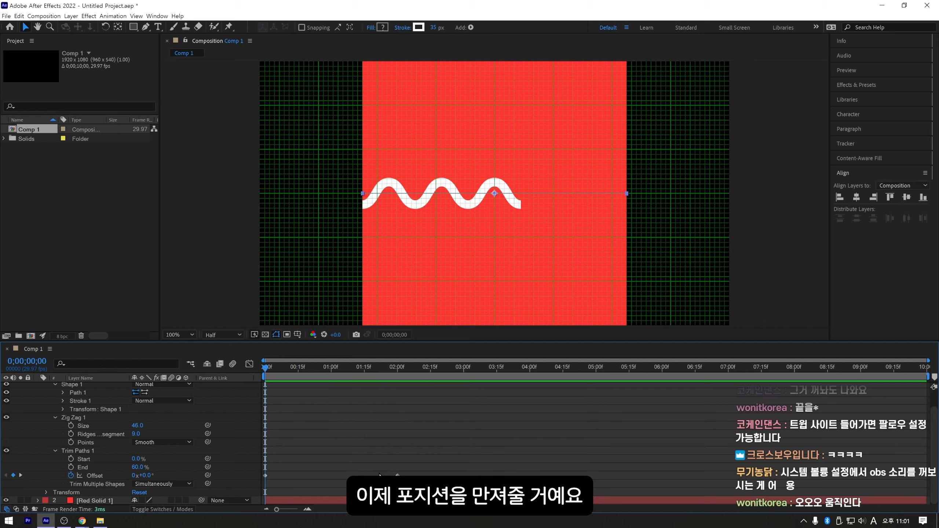
# Show only the Position property and the keyframed Offset of Shape Layer 1 in the timeline
pyautogui.scroll(1, 380, 475)
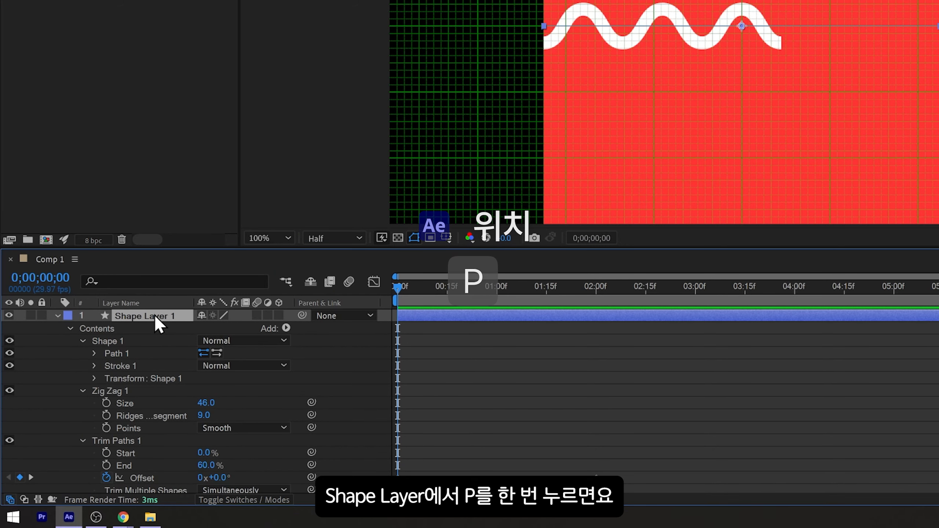
pyautogui.press('p')
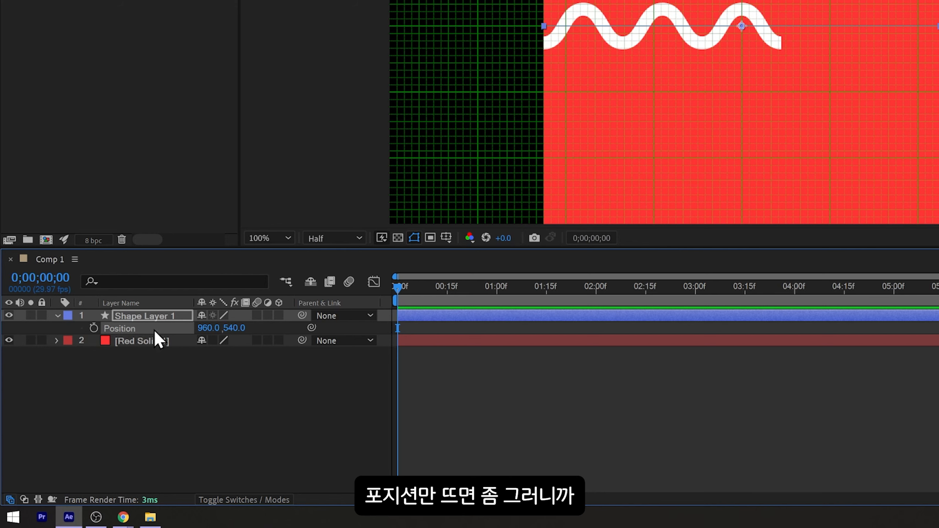
pyautogui.hotkey('shift', 'u')
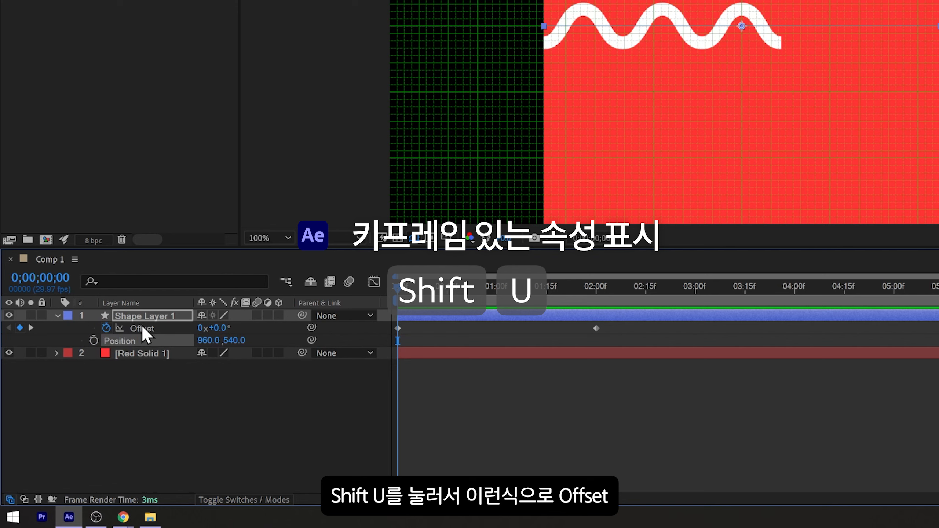
pyautogui.click(158, 329)
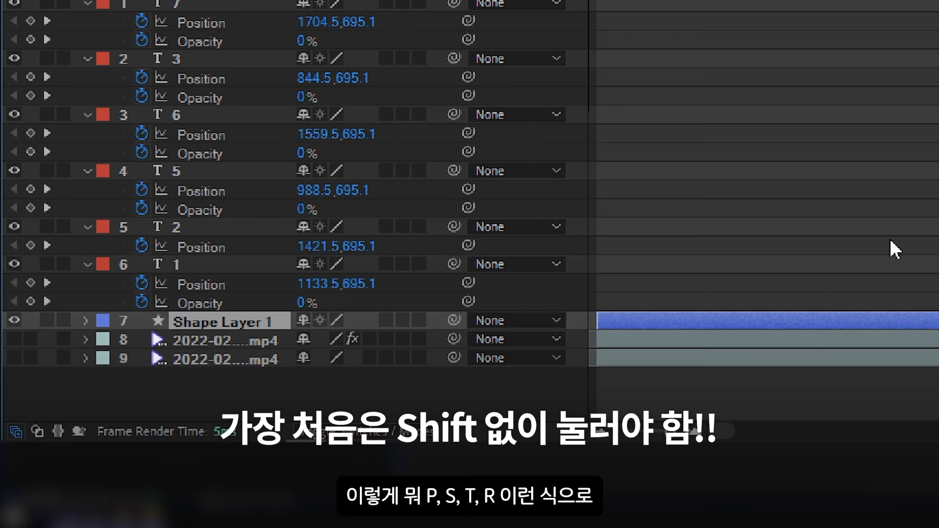
# Reveal the Position, Scale, Opacity and Rotation properties together for Shape Layer 1 in the composition with the numbered text layers
pyautogui.press('p')
pyautogui.hotkey('shift', 's')
pyautogui.hotkey('shift', 't')
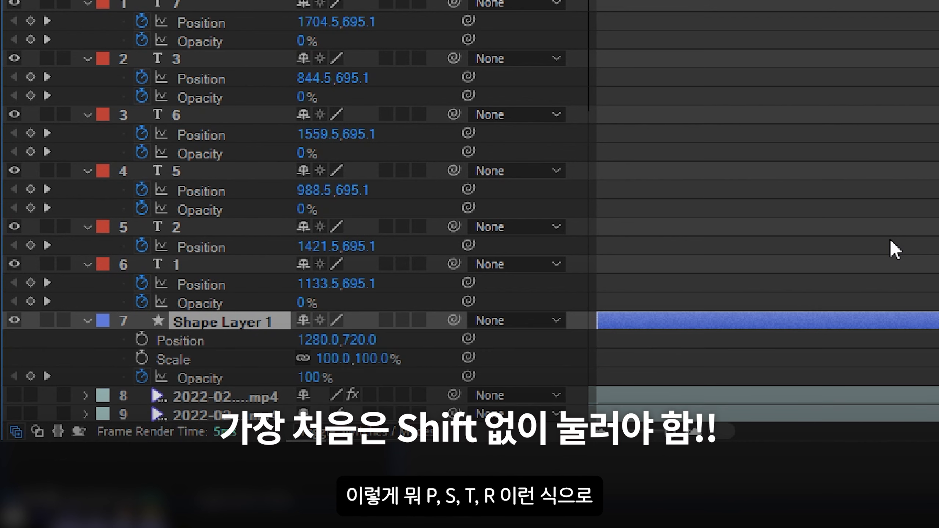
pyautogui.hotkey('shift', 'r')
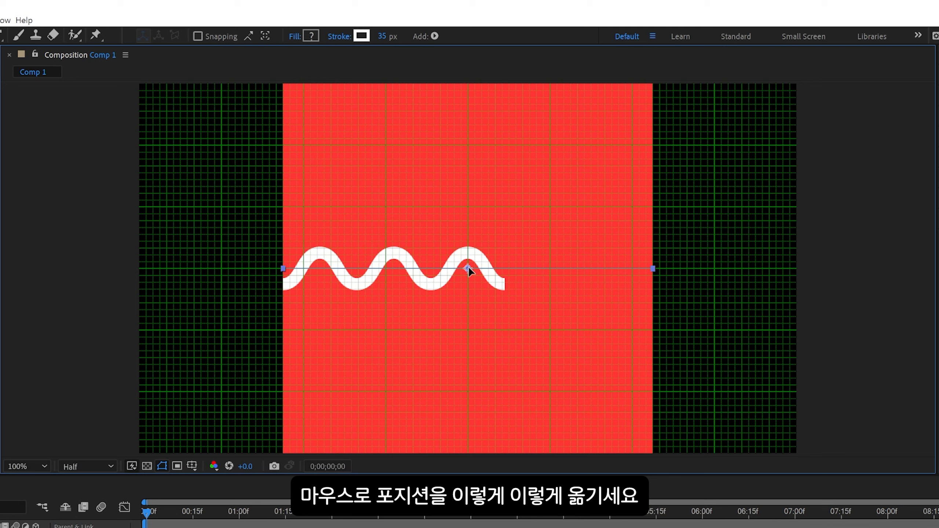
# Move the wave horizontally to the middle of the red square, at Position 1180, 540, and keyframe its Position at 0 seconds
pyautogui.moveTo(495, 192); pyautogui.dragTo(501, 193)
pyautogui.moveTo(477, 270); pyautogui.dragTo(455, 262)
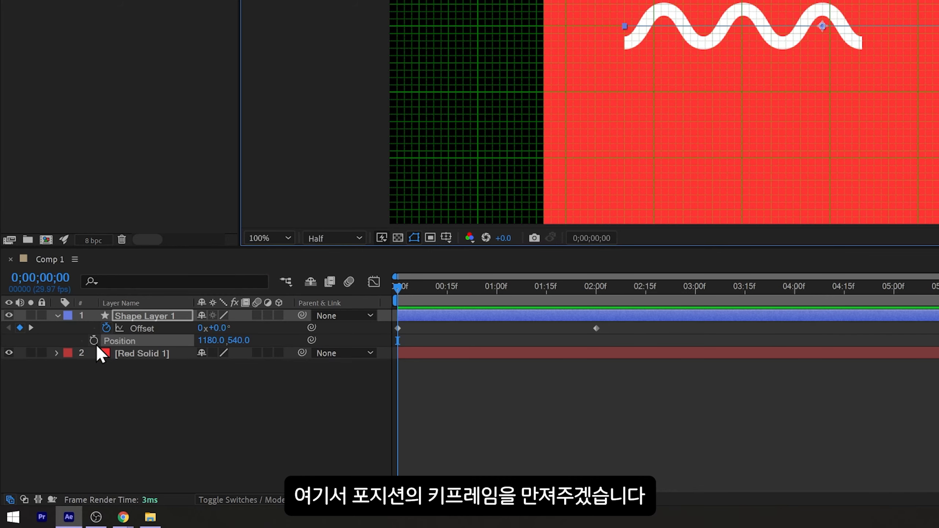
pyautogui.click(93, 341)
# At exactly 2 seconds, shift Shape Layer 1 horizontally back so the wave is centred on the red square again
pyautogui.click(463, 287)
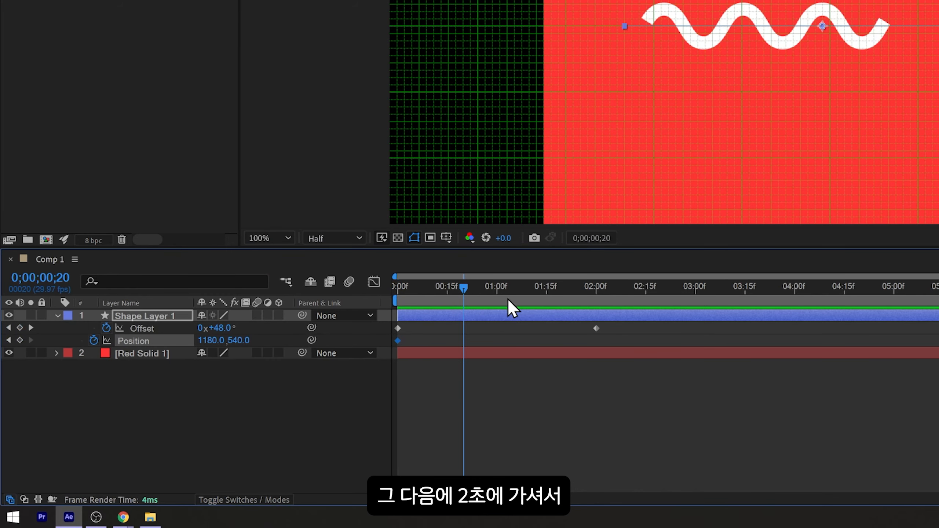
pyautogui.click(597, 303)
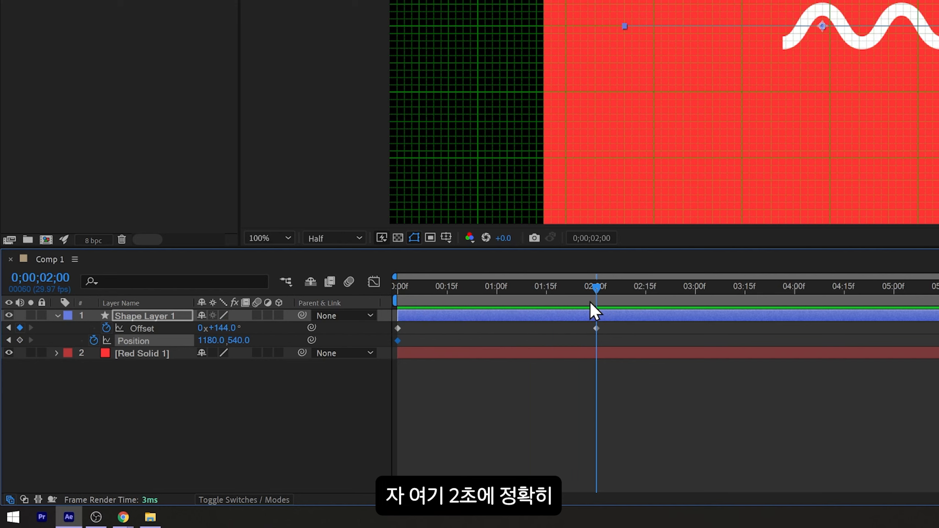
pyautogui.click(596, 328)
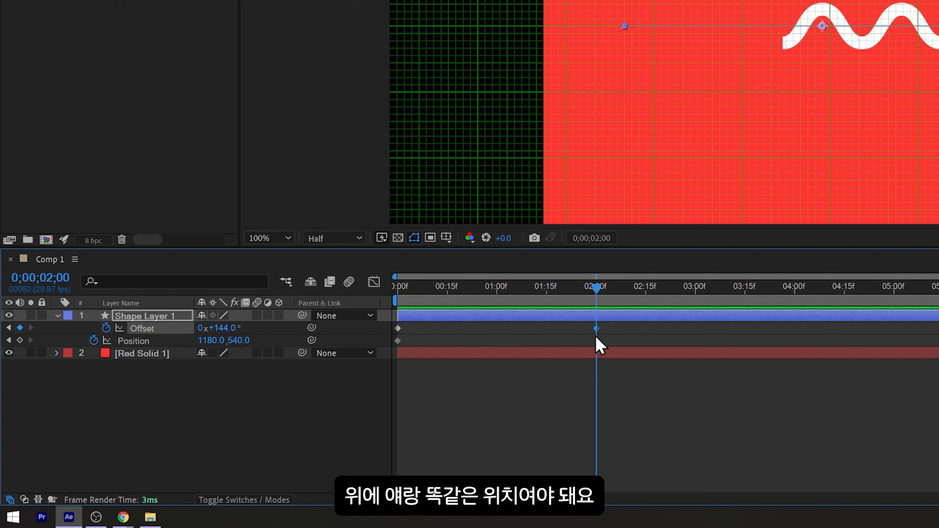
pyautogui.click(595, 334)
pyautogui.click(147, 315)
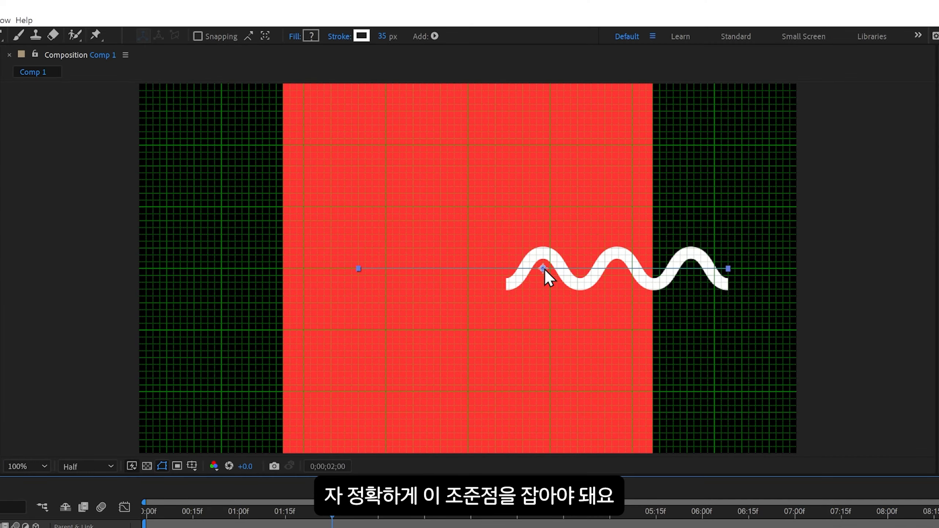
pyautogui.moveTo(545, 270); pyautogui.dragTo(391, 270)
# Compare the wave's placement at 0 and 2 seconds at up to 400% magnification to check that both frames match
pyautogui.click(146, 511)
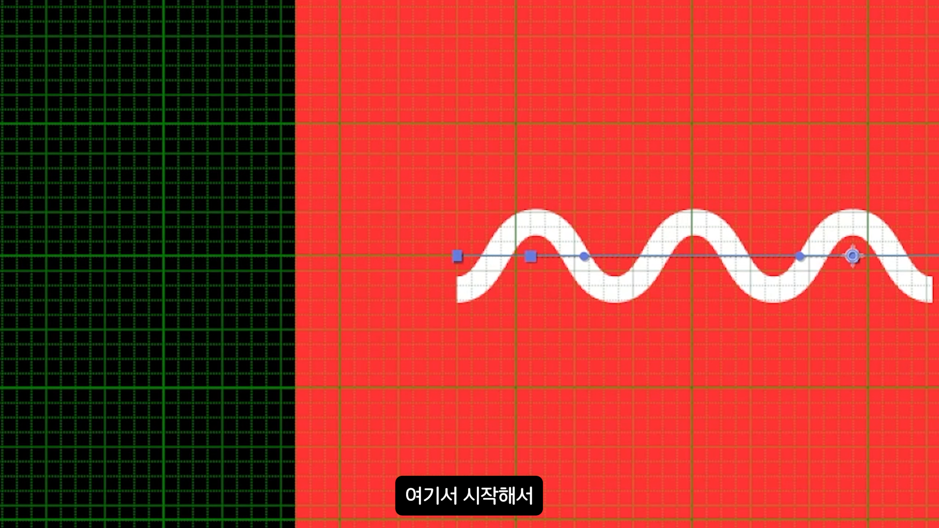
pyautogui.click(332, 511)
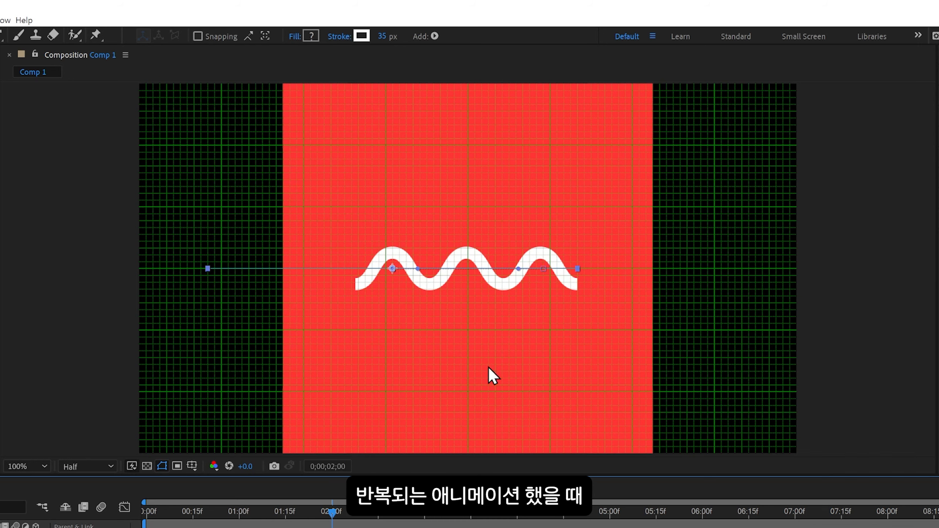
pyautogui.press('.')
pyautogui.press('.')
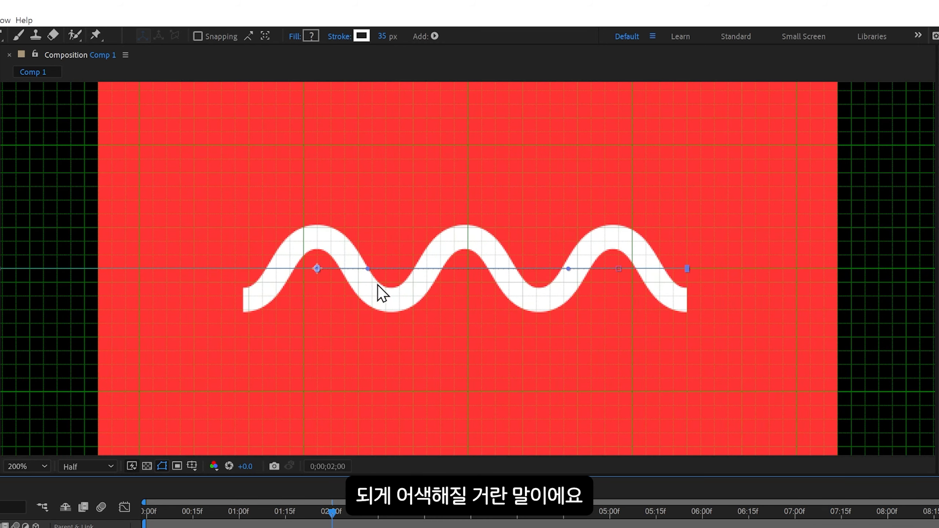
pyautogui.moveTo(156, 268); pyautogui.dragTo(318, 262)
pyautogui.click(145, 511)
pyautogui.click(332, 515)
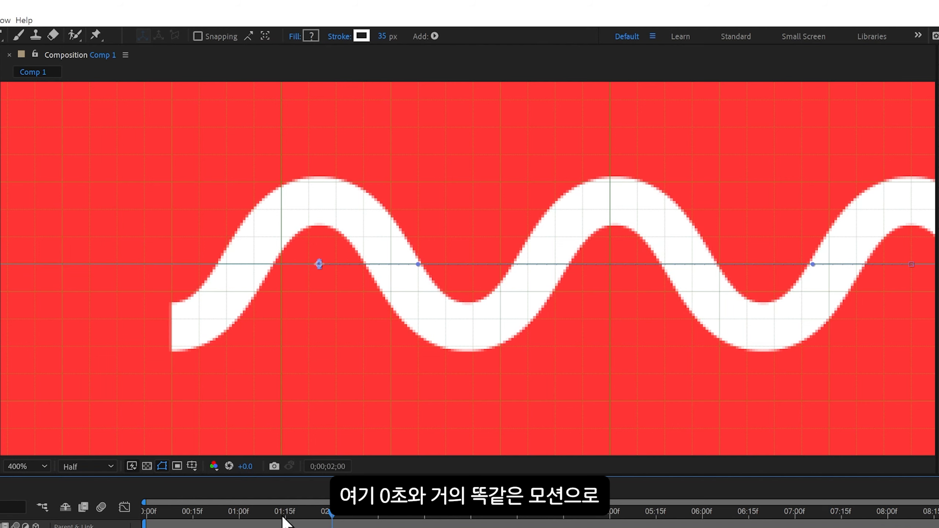
pyautogui.click(145, 513)
pyautogui.click(330, 513)
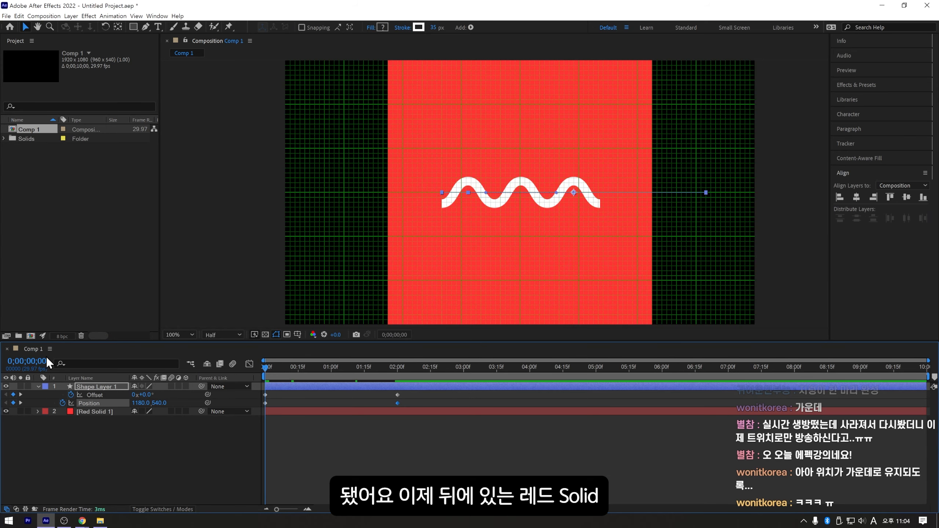
# Hide the red solid layer behind the wave
pyautogui.click(19, 413)
pyautogui.click(6, 411)
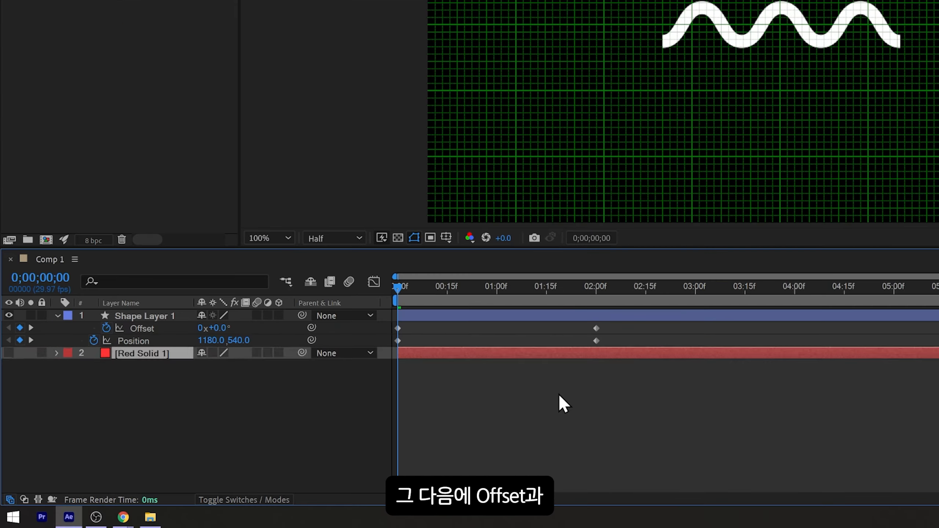
pyautogui.click(285, 389)
# Add a loopOut() expression to the Trim Paths Offset property of Shape Layer 1
pyautogui.click(157, 327)
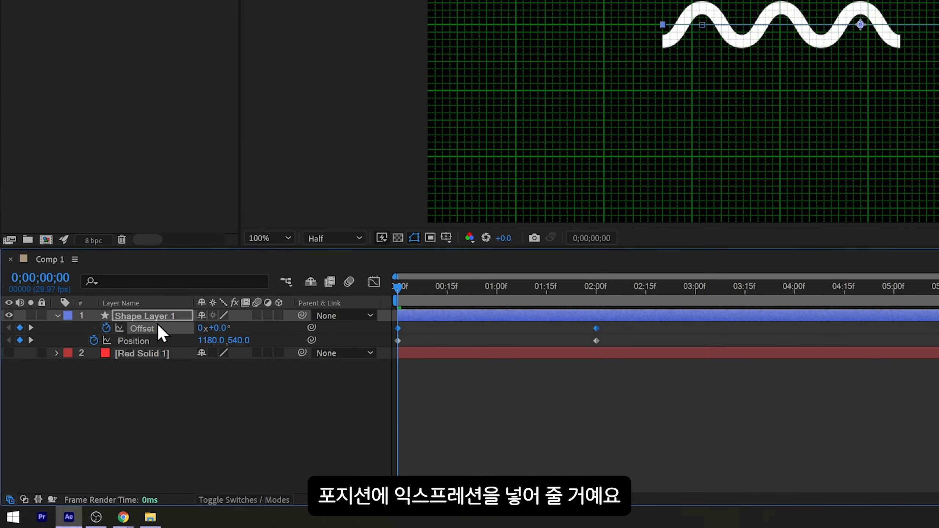
pyautogui.press('alt')
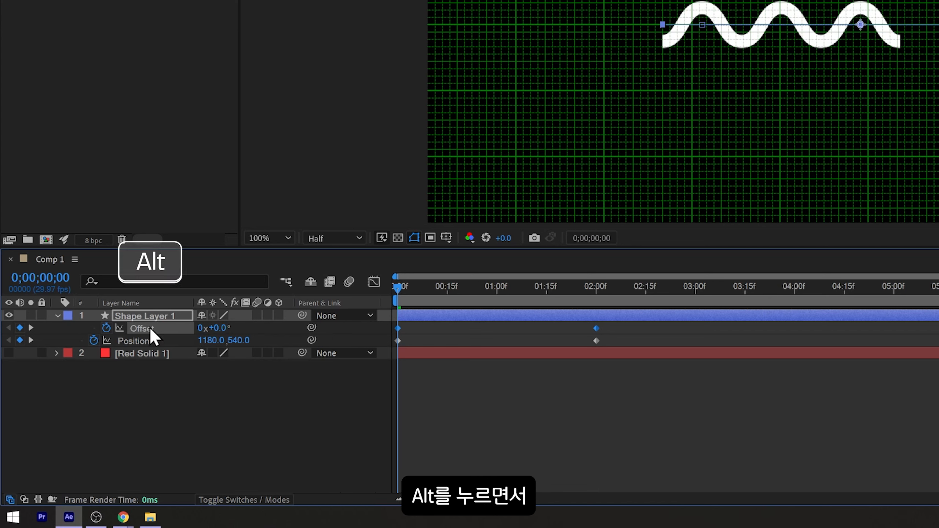
pyautogui.keyDown('alt'); pyautogui.click(105, 327); pyautogui.keyUp('alt')
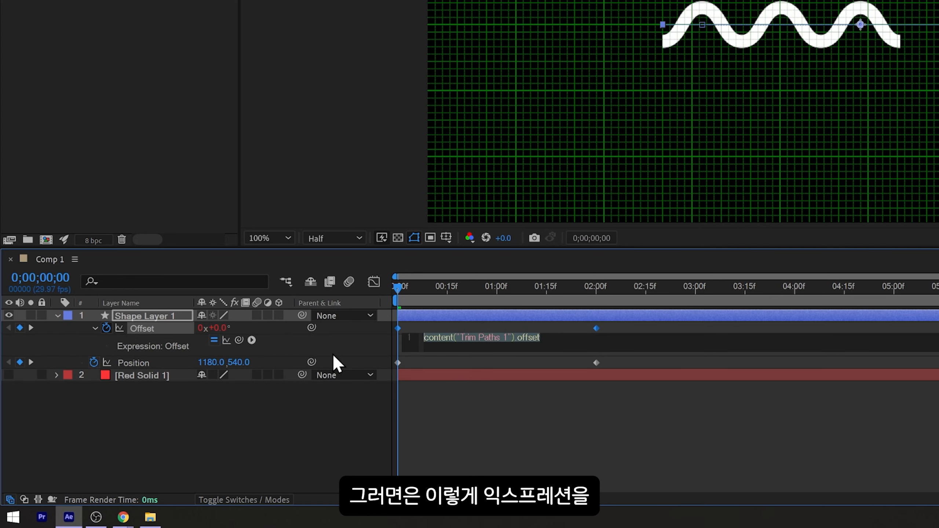
pyautogui.write('l')
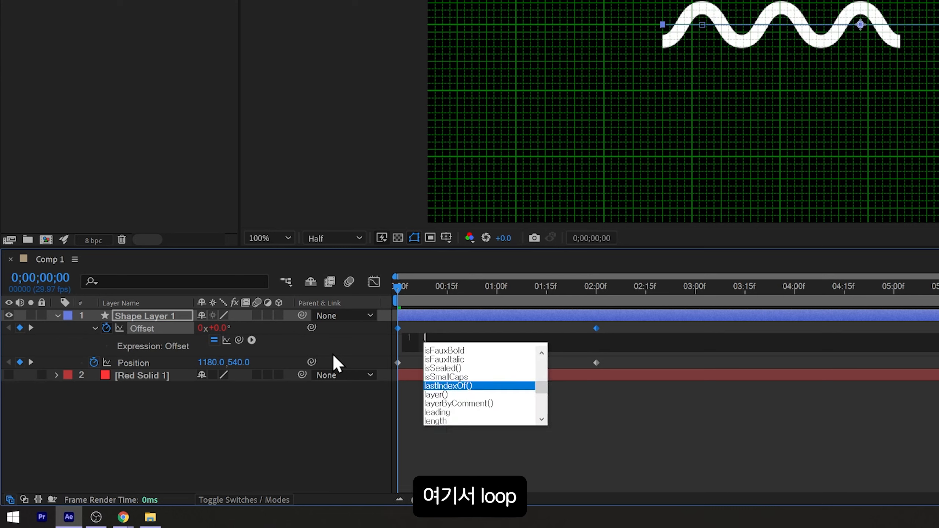
pyautogui.write('oop')
pyautogui.press('Down')
pyautogui.press('Down')
pyautogui.press('Up')
pyautogui.press('Up')
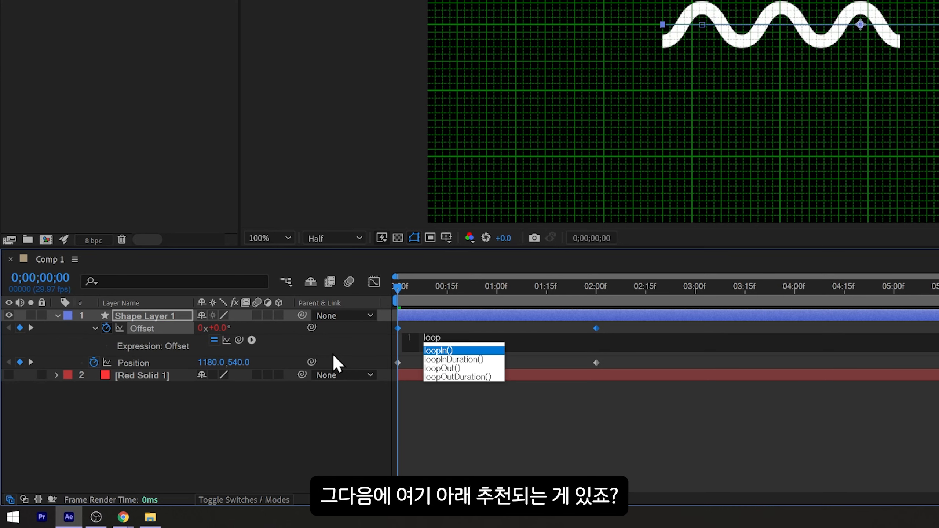
pyautogui.press('Down')
pyautogui.press('Down')
pyautogui.press('Return')
# Copy the loopOut() expression from Offset and apply it to the Position property of Shape Layer 1
pyautogui.moveTo(473, 343); pyautogui.dragTo(392, 337)
pyautogui.hotkey('ctrl', 'c')
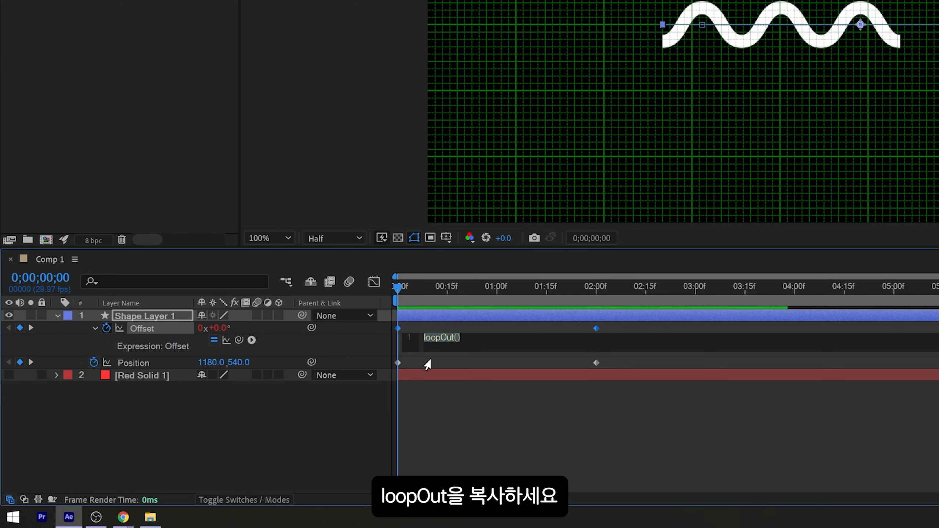
pyautogui.click(477, 456)
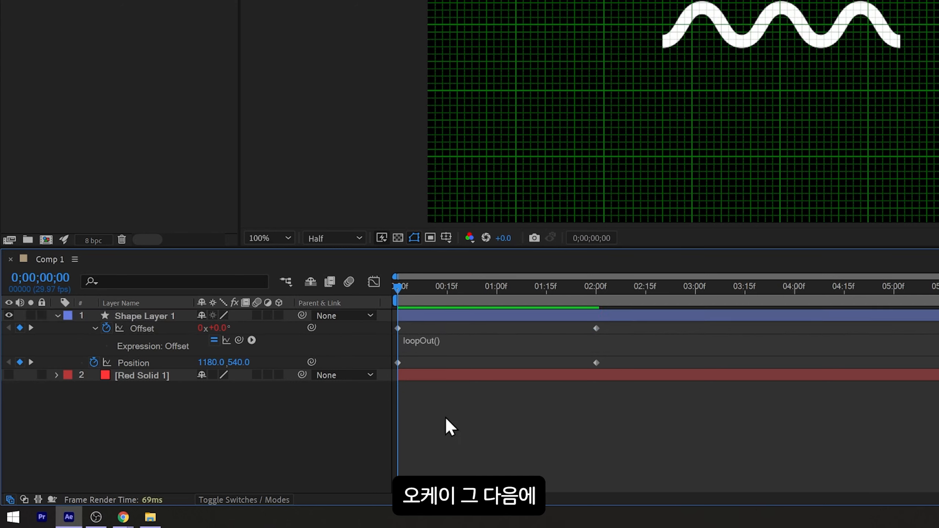
pyautogui.click(137, 362)
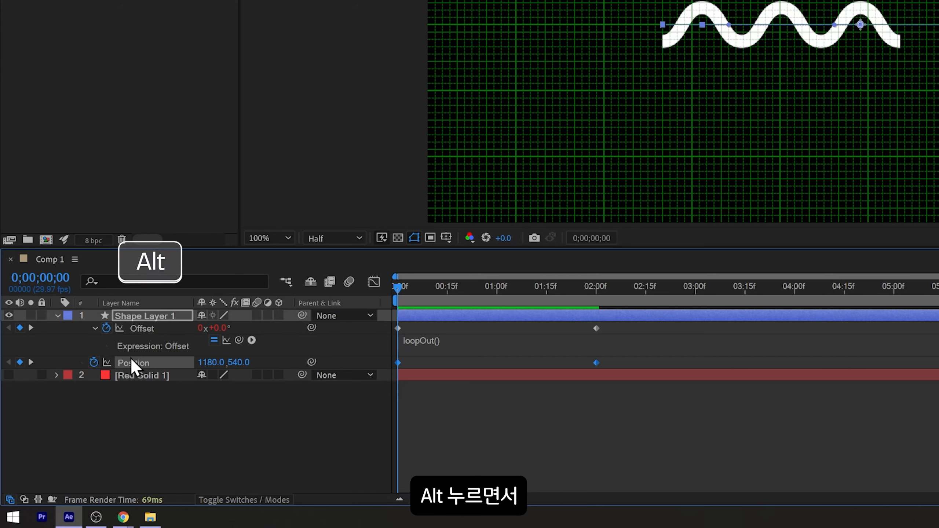
pyautogui.keyDown('alt'); pyautogui.click(94, 361); pyautogui.keyUp('alt')
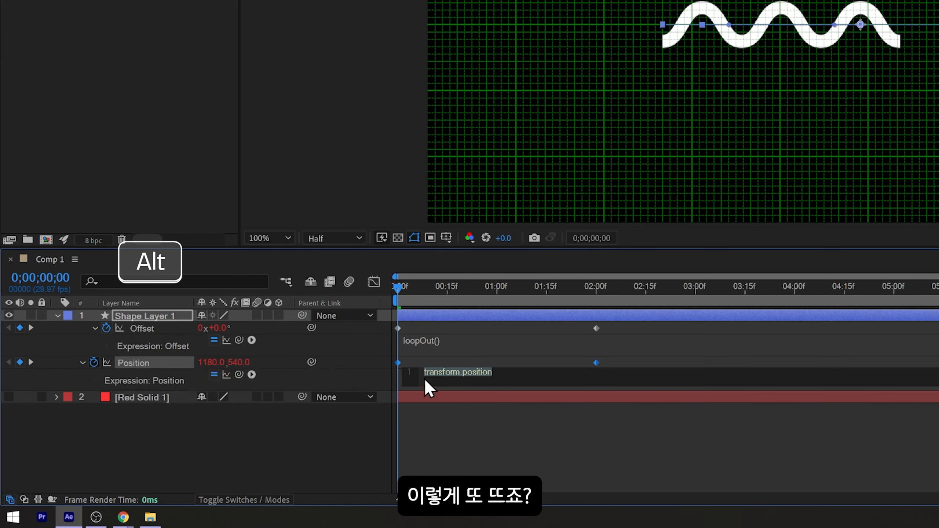
pyautogui.hotkey('ctrl', 'v')
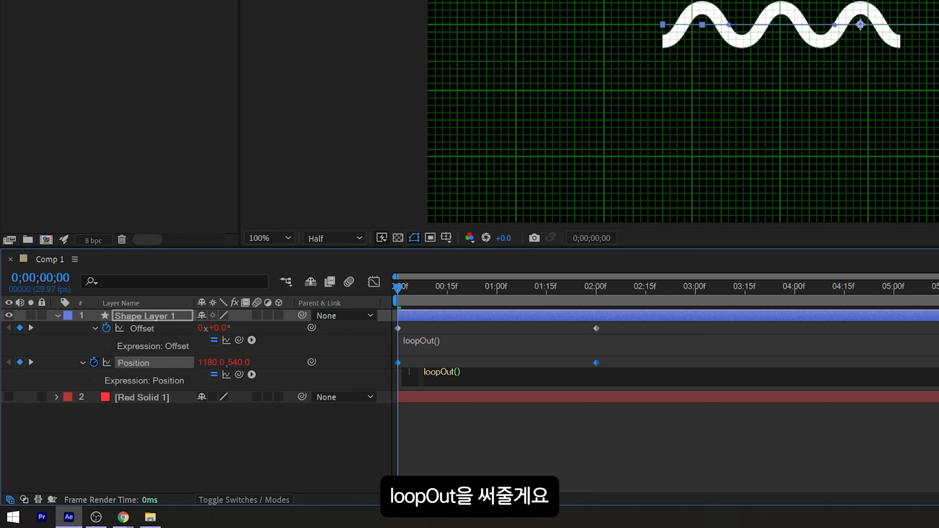
pyautogui.click(534, 433)
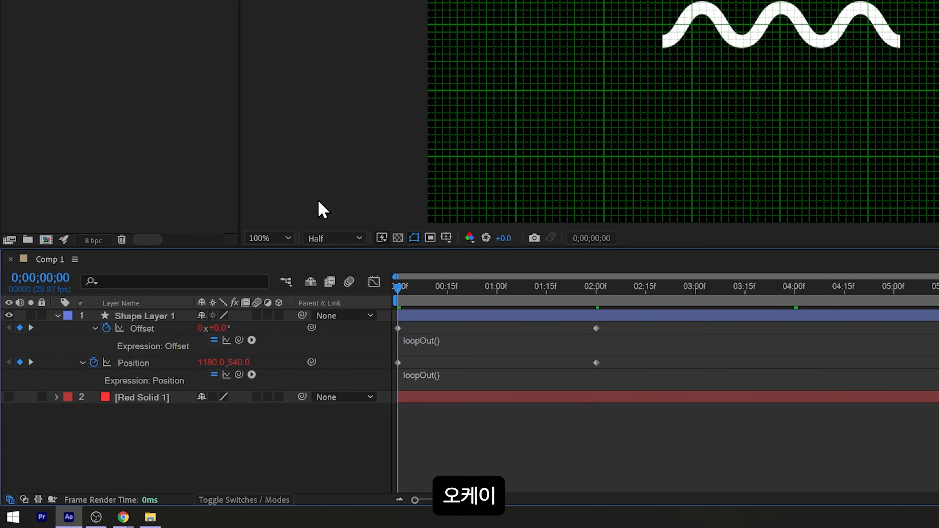
# Turn off the grid overlay in the composition view and preview the looping wave
pyautogui.click(444, 238)
pyautogui.click(464, 283)
pyautogui.click(445, 236)
pyautogui.click(464, 267)
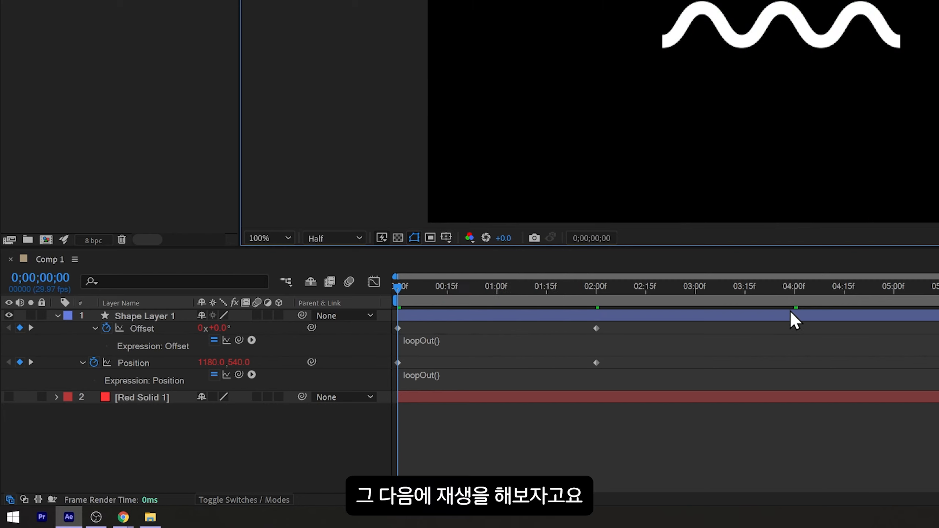
pyautogui.press('space')
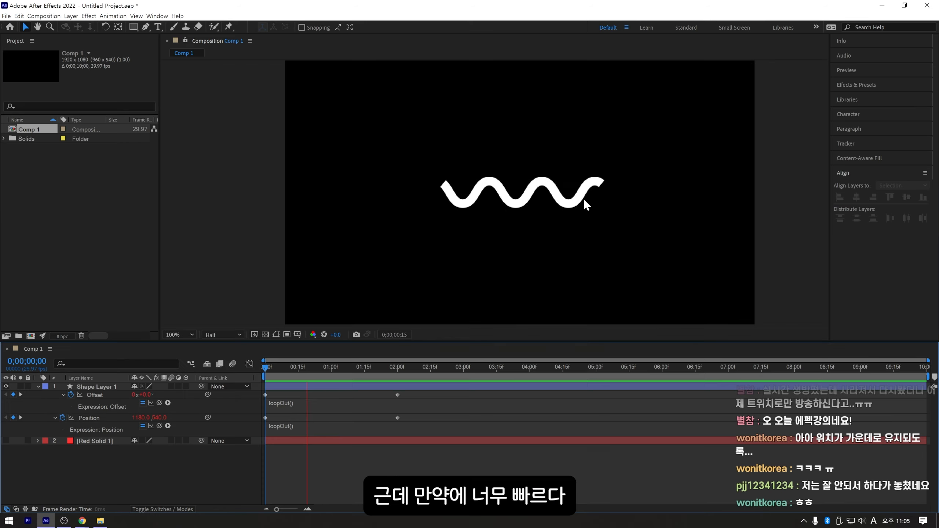
pyautogui.click(303, 367)
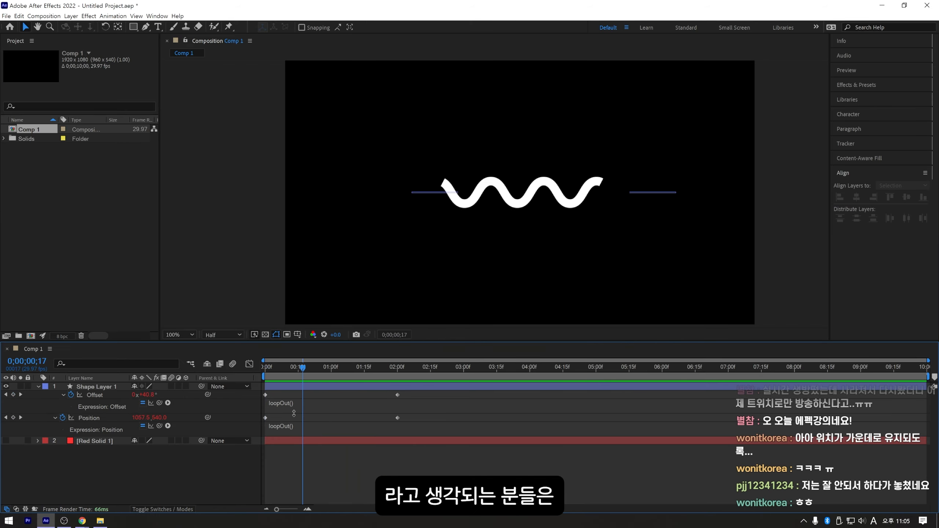
# Try to slow the wave by moving the end keyframes of Offset and Position further along the timeline
pyautogui.moveTo(416, 475); pyautogui.dragTo(489, 399)
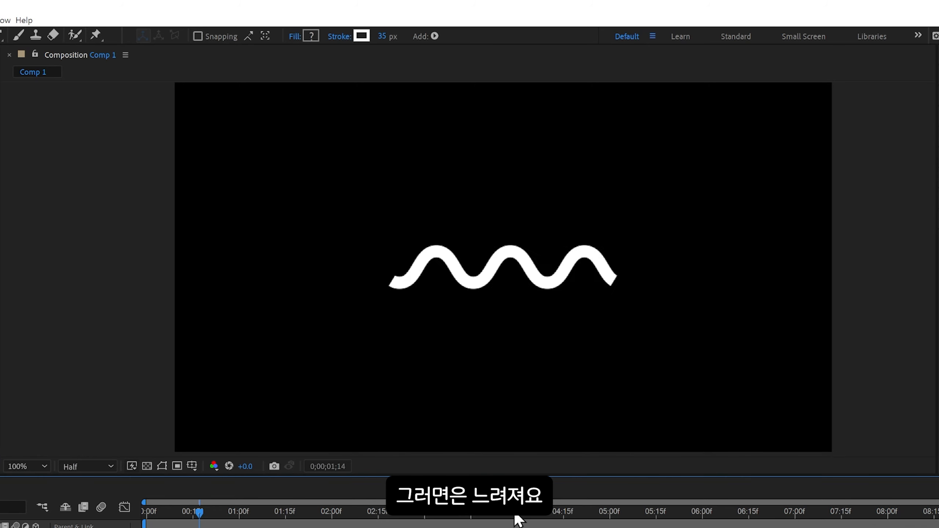
pyautogui.moveTo(324, 517); pyautogui.dragTo(285, 524)
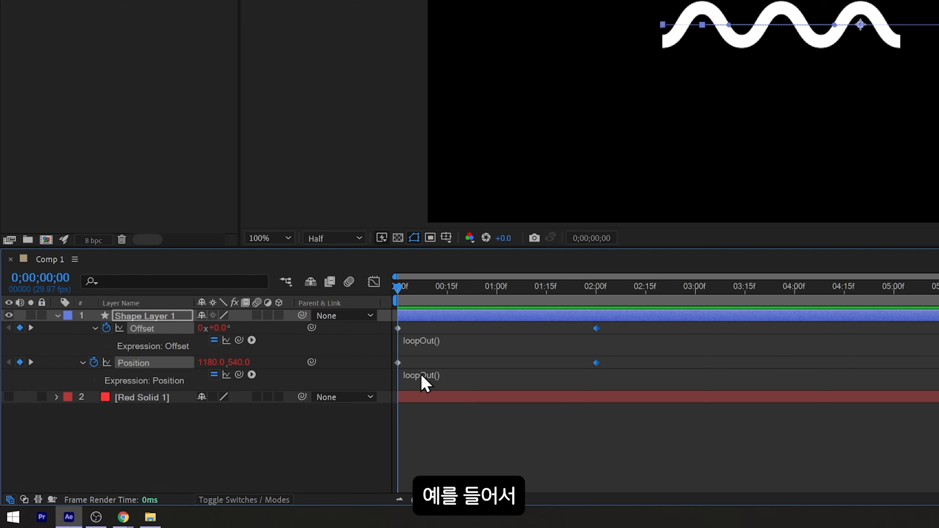
pyautogui.click(576, 426)
# Try a slightly inexact Trim Paths Offset at 2 seconds and examine the wave's ends at 200% magnification
pyautogui.click(405, 313)
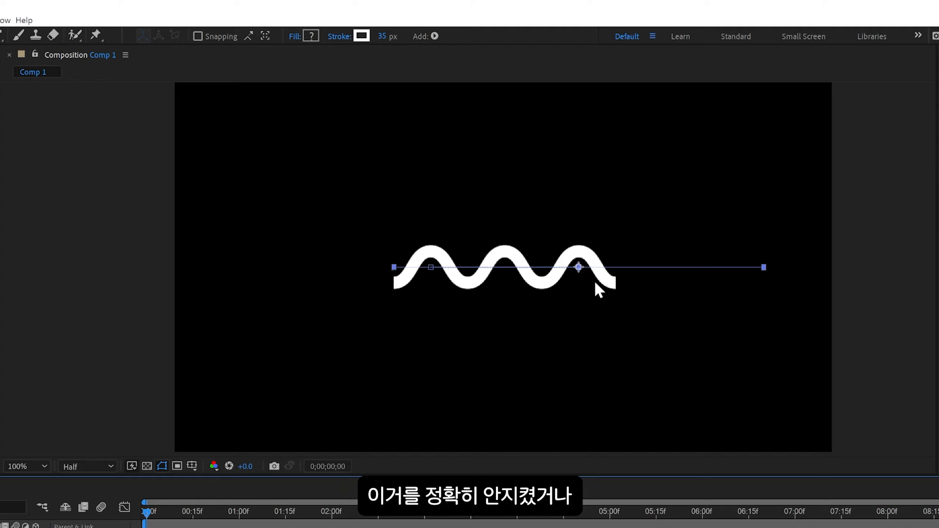
pyautogui.scroll(1, 468, 269)
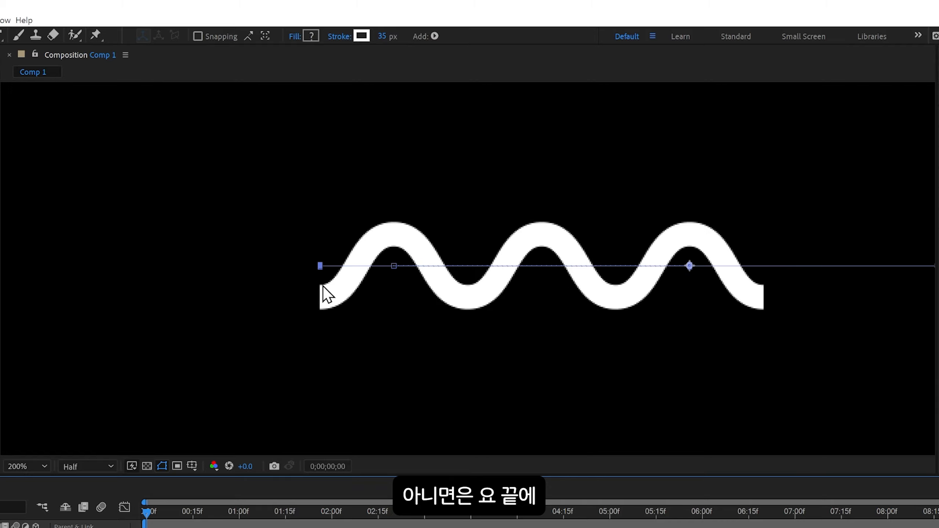
pyautogui.moveTo(329, 512); pyautogui.dragTo(332, 523)
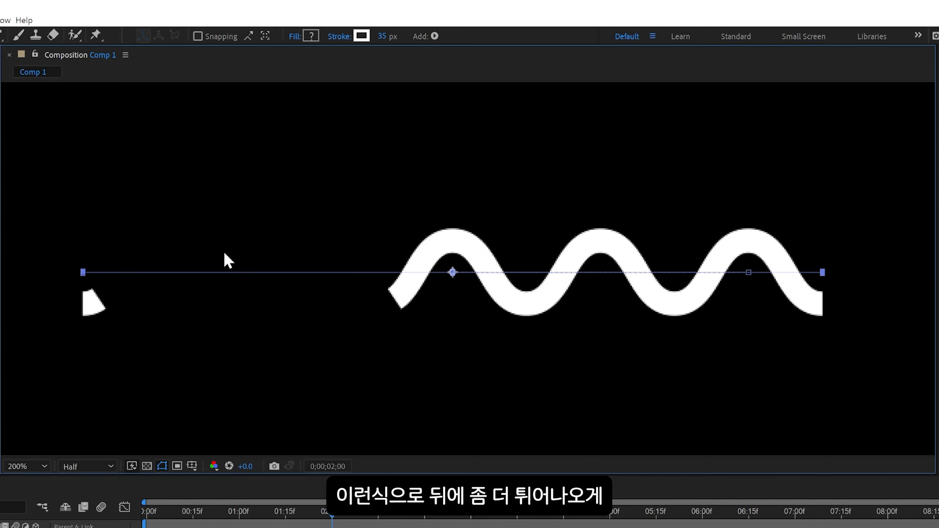
pyautogui.moveTo(418, 291); pyautogui.dragTo(430, 328)
pyautogui.moveTo(700, 333); pyautogui.dragTo(562, 336)
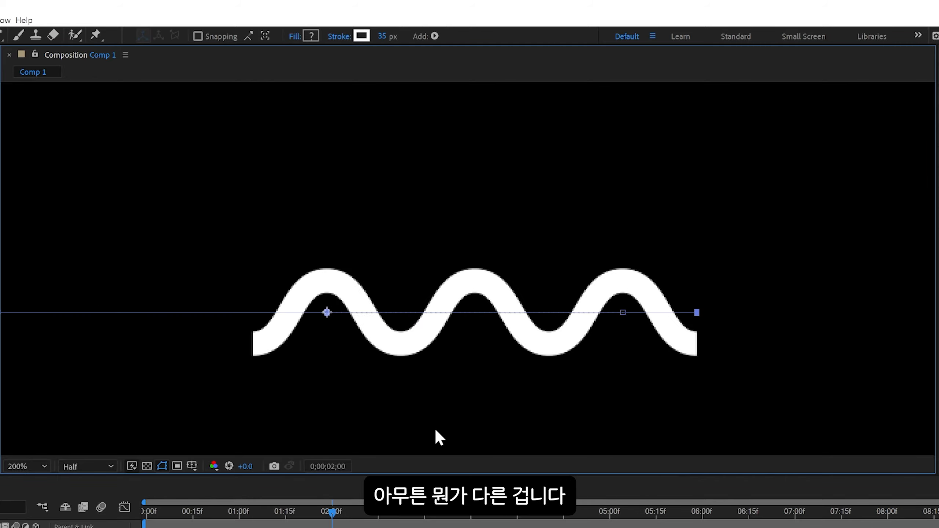
# Compare the wave's shape at 0 and 2 seconds, and scrub through the frames between them
pyautogui.moveTo(329, 518)
pyautogui.mouseDown()
pyautogui.moveTo(224, 518)
pyautogui.moveTo(332, 516)
pyautogui.mouseUp()
pyautogui.press('Home')
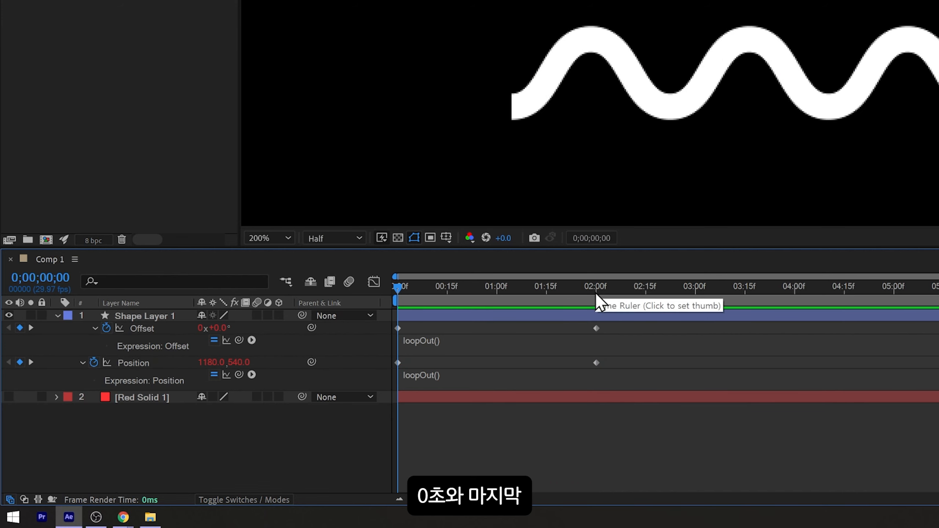
pyautogui.click(595, 294)
pyautogui.click(401, 288)
pyautogui.click(393, 288)
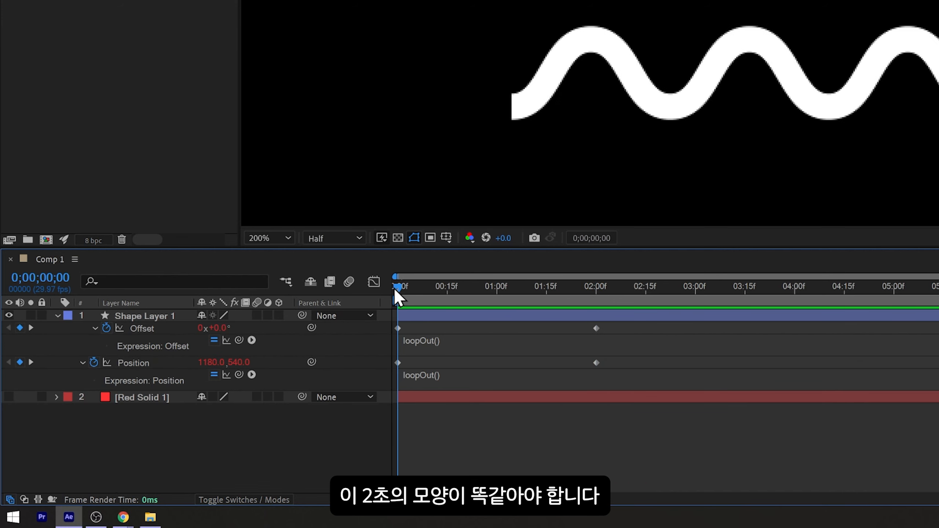
pyautogui.click(597, 291)
pyautogui.click(594, 292)
pyautogui.moveTo(592, 293); pyautogui.dragTo(320, 296)
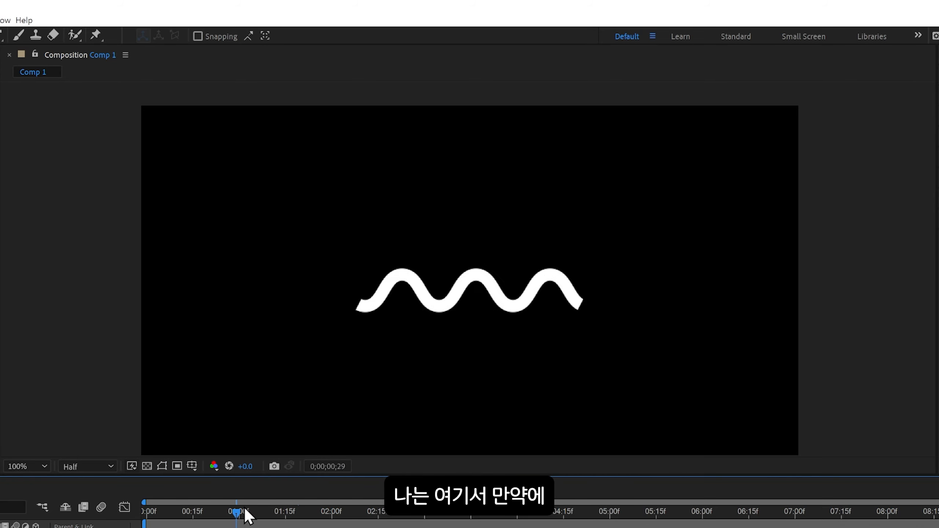
pyautogui.moveTo(244, 508)
pyautogui.mouseDown()
pyautogui.moveTo(469, 514)
pyautogui.moveTo(195, 512)
pyautogui.moveTo(245, 512)
pyautogui.mouseUp()
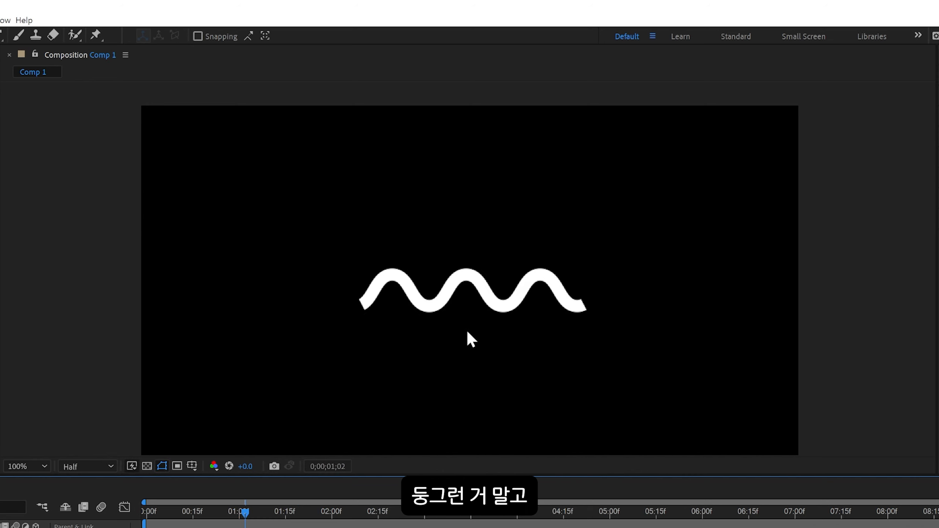
# Try Corner as the Points type of Zig Zag 1, preview the angular wave and inspect it around 2 seconds
pyautogui.click(145, 315)
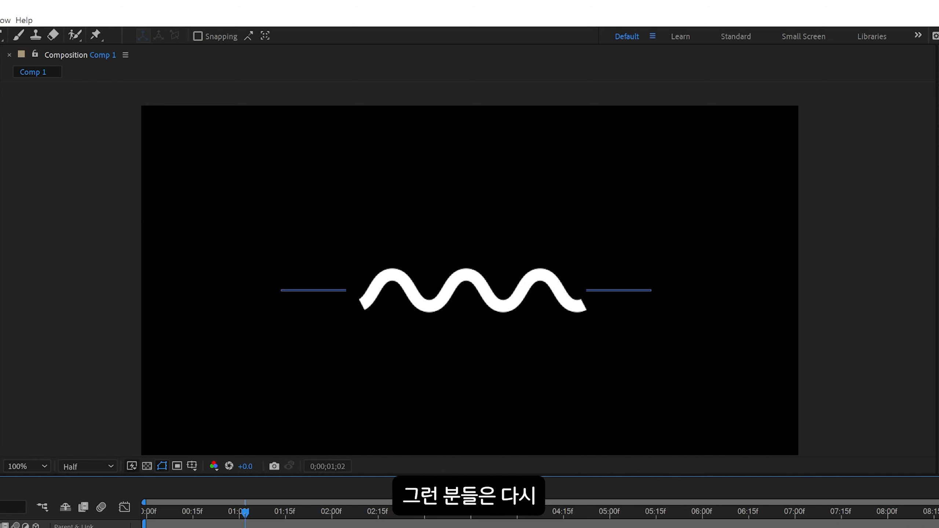
pyautogui.click(57, 315)
pyautogui.click(57, 315)
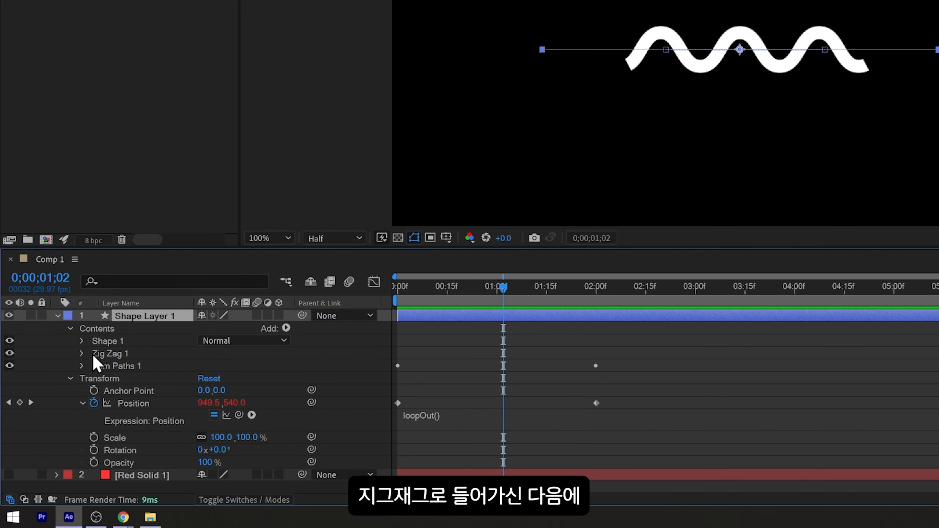
pyautogui.click(81, 353)
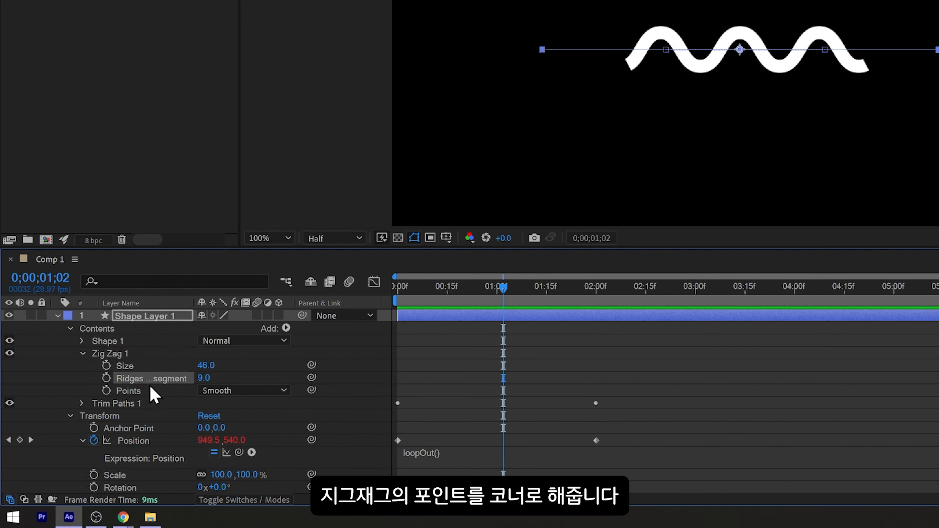
pyautogui.click(253, 390)
pyautogui.click(238, 403)
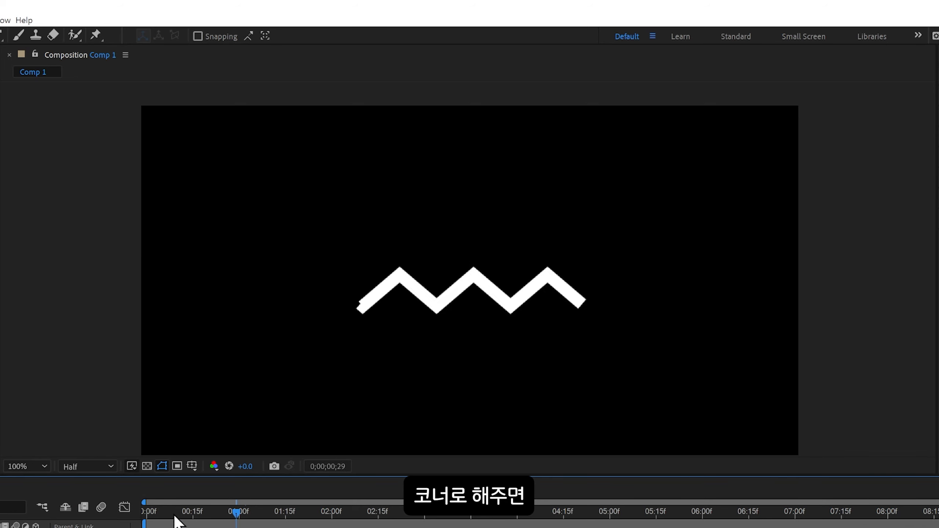
pyautogui.press('space')
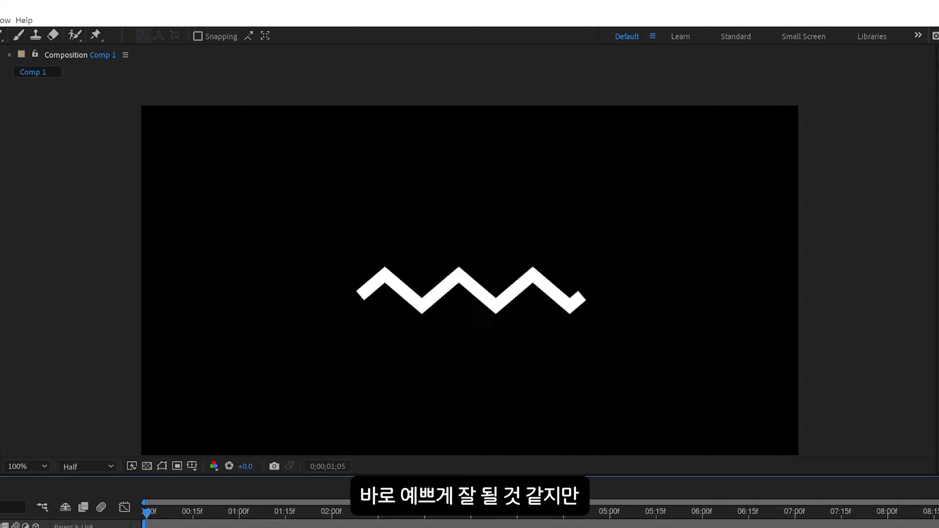
pyautogui.click(336, 518)
pyautogui.moveTo(342, 518)
pyautogui.mouseDown()
pyautogui.moveTo(355, 517)
pyautogui.moveTo(336, 518)
pyautogui.mouseUp()
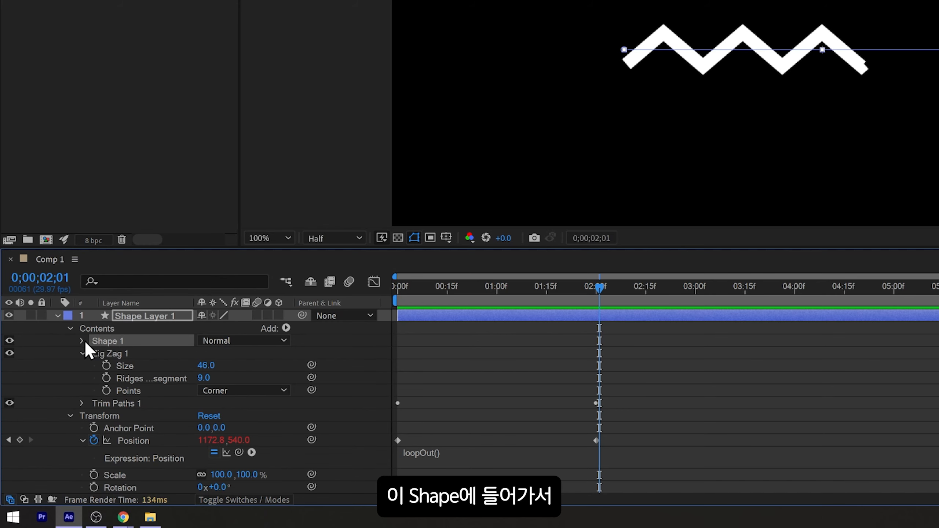
# Try Projecting Cap as the Line Cap of Stroke 1 in Shape 1 and preview the zigzag's ends
pyautogui.click(82, 340)
pyautogui.click(141, 365)
pyautogui.scroll(-2, 148, 390)
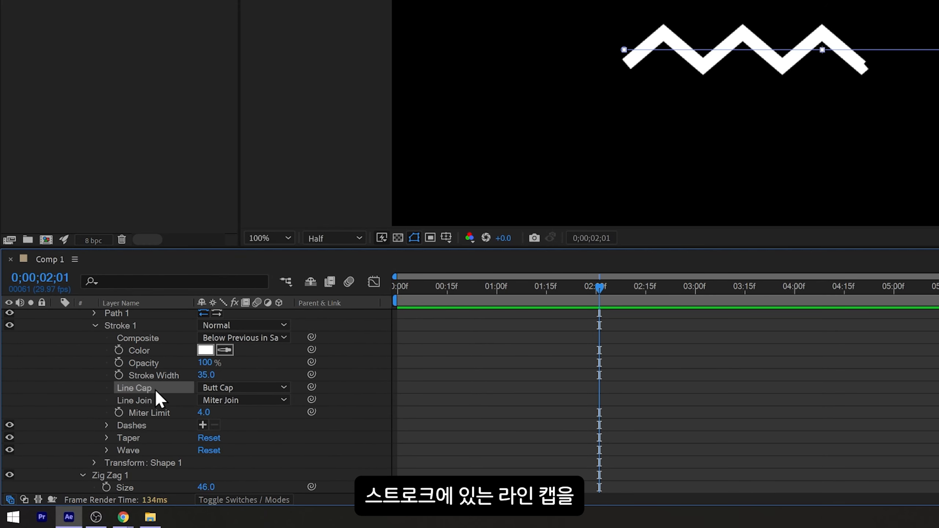
pyautogui.click(226, 389)
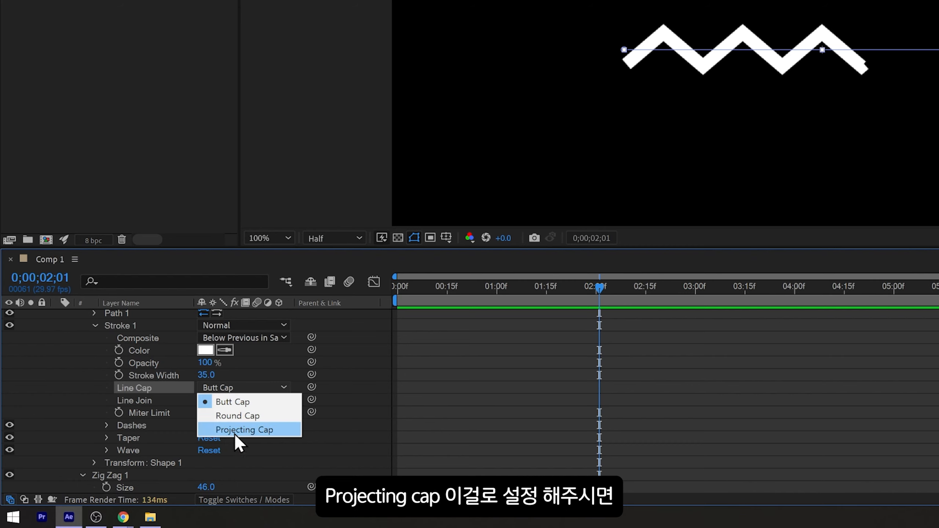
pyautogui.click(256, 431)
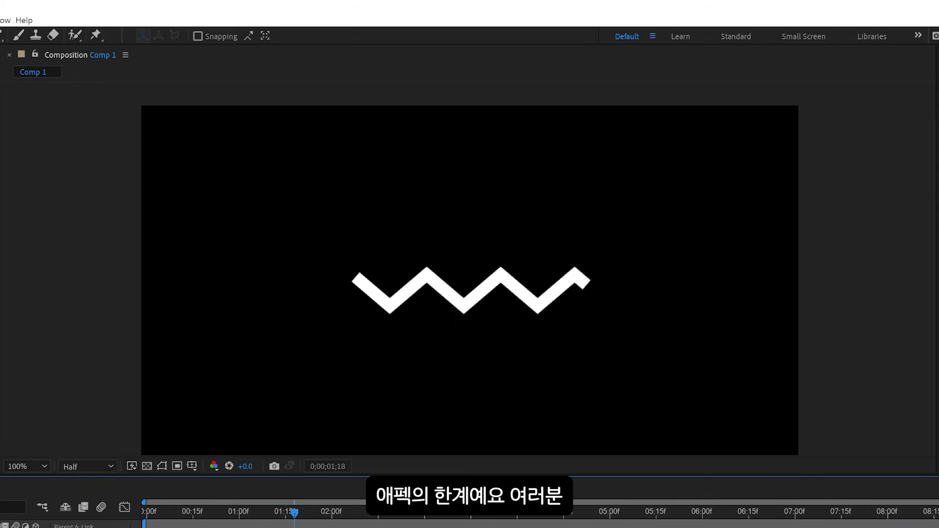
pyautogui.press('space')
pyautogui.click(171, 434)
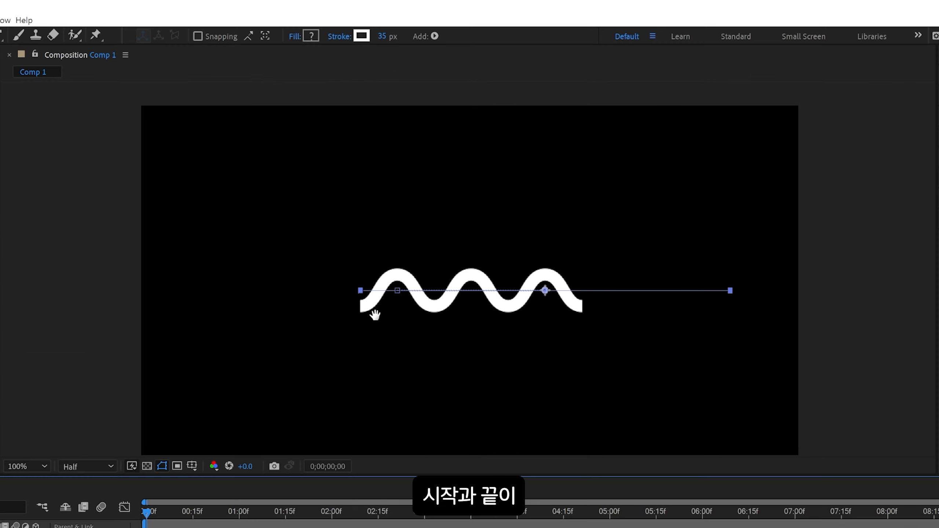
# Preview the wave animation from the first frame and examine how its butt-capped ends look
pyautogui.press('space')
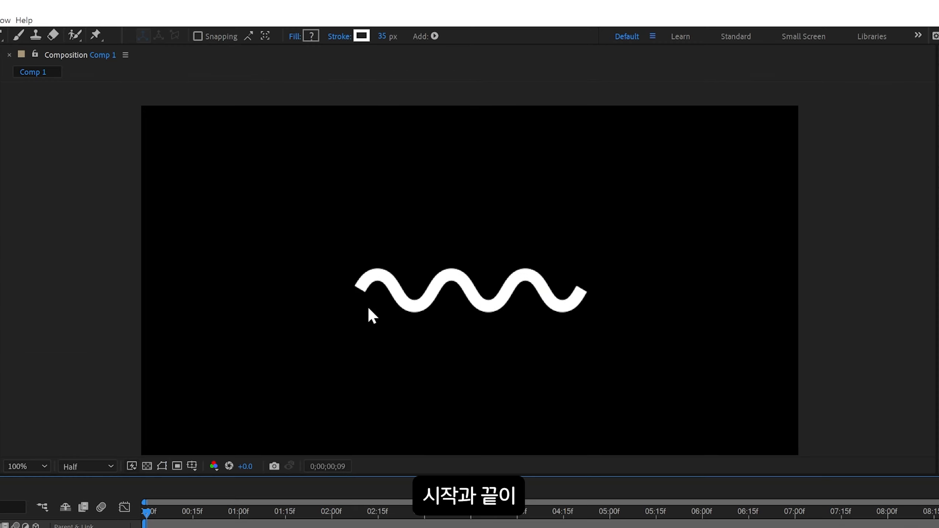
pyautogui.press('space')
pyautogui.moveTo(267, 513)
pyautogui.mouseDown()
pyautogui.moveTo(289, 513)
pyautogui.moveTo(267, 513)
pyautogui.mouseUp()
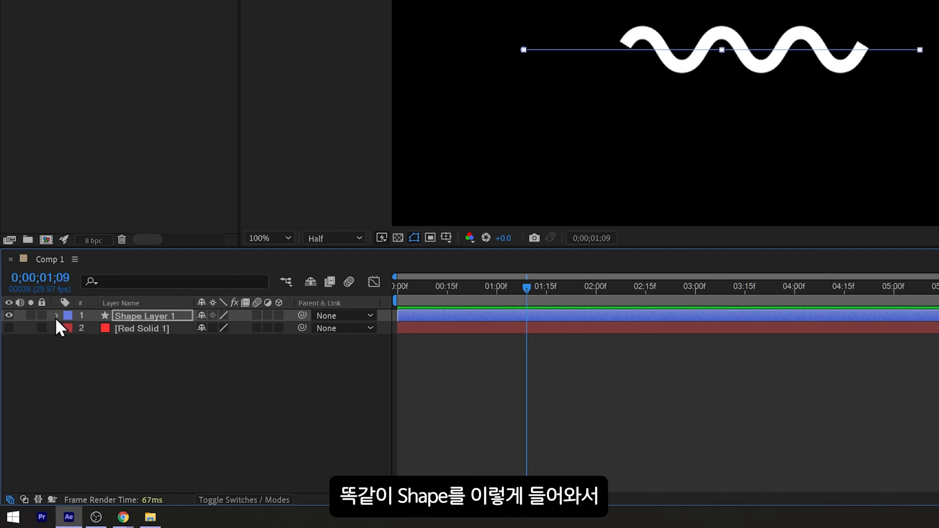
# Set the Line Cap of Stroke 1 in Shape 1 of Shape Layer 1 to Round Cap
pyautogui.click(56, 316)
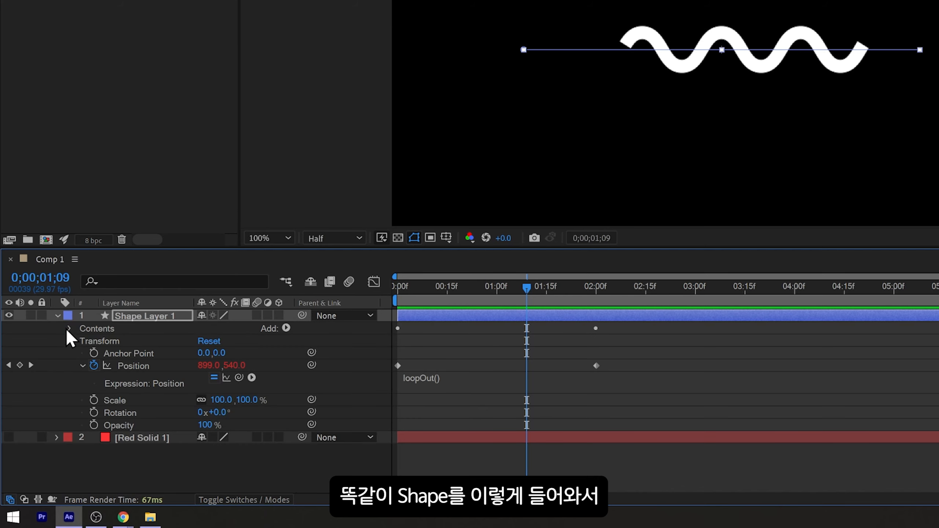
pyautogui.click(68, 328)
pyautogui.click(95, 317)
pyautogui.click(107, 332)
pyautogui.click(82, 328)
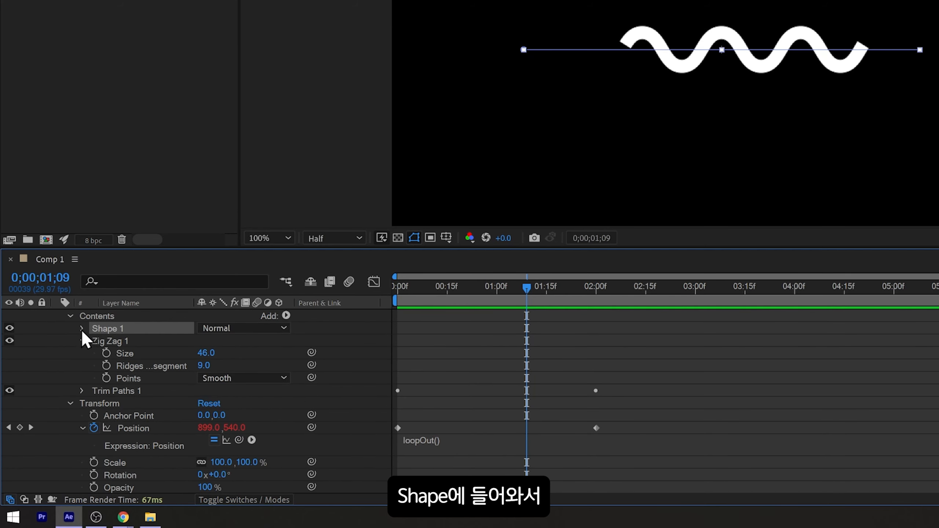
pyautogui.click(82, 329)
pyautogui.click(111, 350)
pyautogui.click(95, 351)
pyautogui.click(94, 351)
pyautogui.click(148, 411)
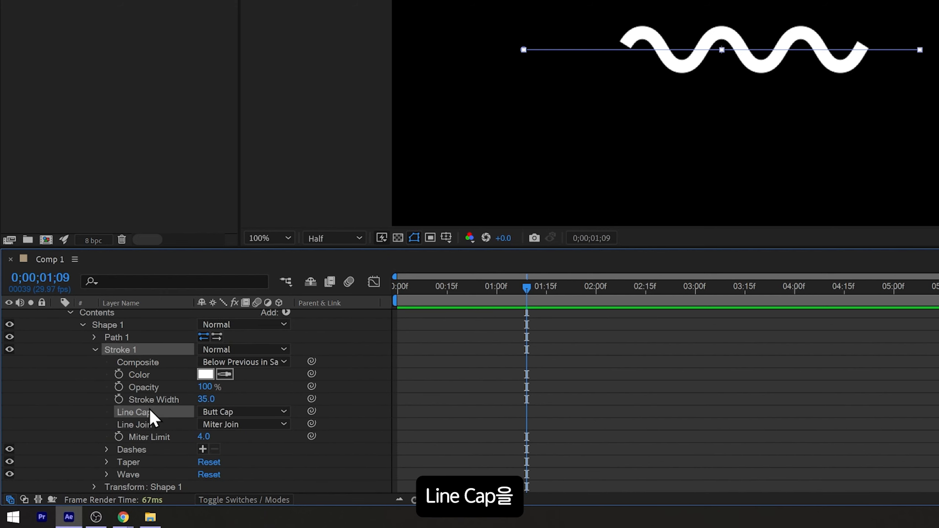
pyautogui.click(215, 412)
pyautogui.click(255, 437)
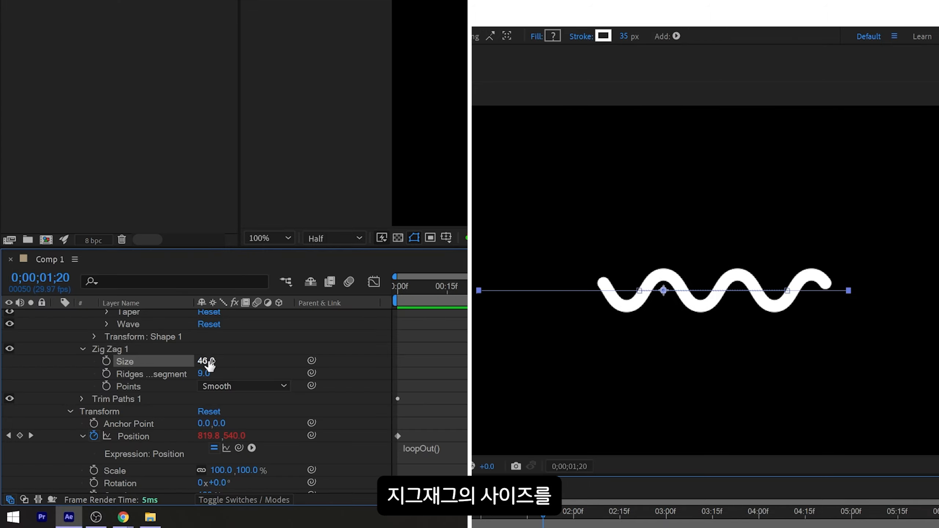
# Try a Size of 399 for Zig Zag 1 and settle on a Size of 25
pyautogui.moveTo(209, 364); pyautogui.dragTo(339, 364)
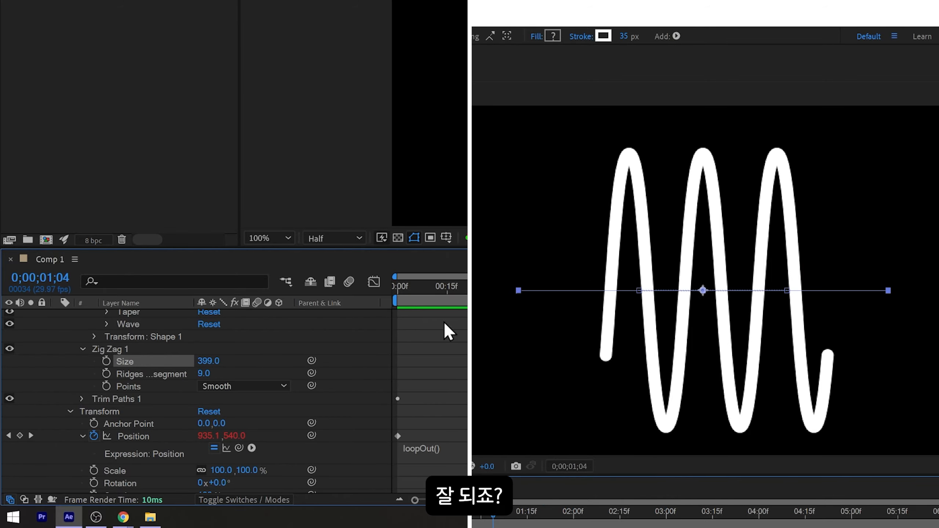
pyautogui.moveTo(208, 361); pyautogui.dragTo(17, 451)
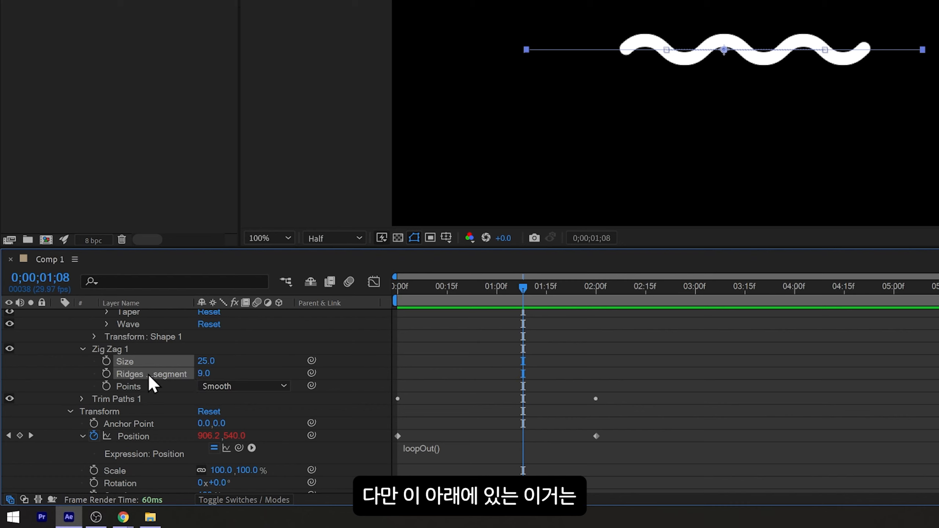
# Try 11 Ridges per segment for Zig Zag 1 and preview the denser wave
pyautogui.click(149, 375)
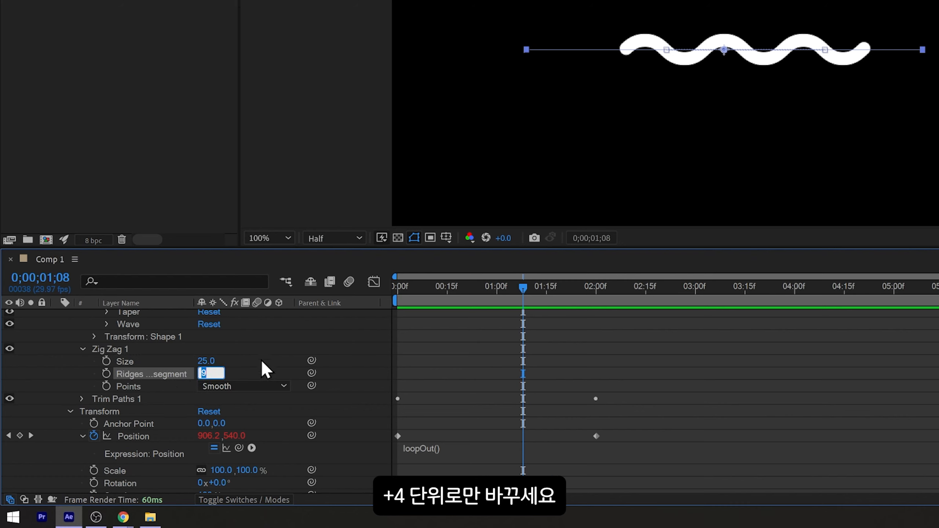
pyautogui.write('11')
pyautogui.press('Return')
pyautogui.click(383, 320)
pyautogui.press('space')
pyautogui.press('space')
pyautogui.press('space')
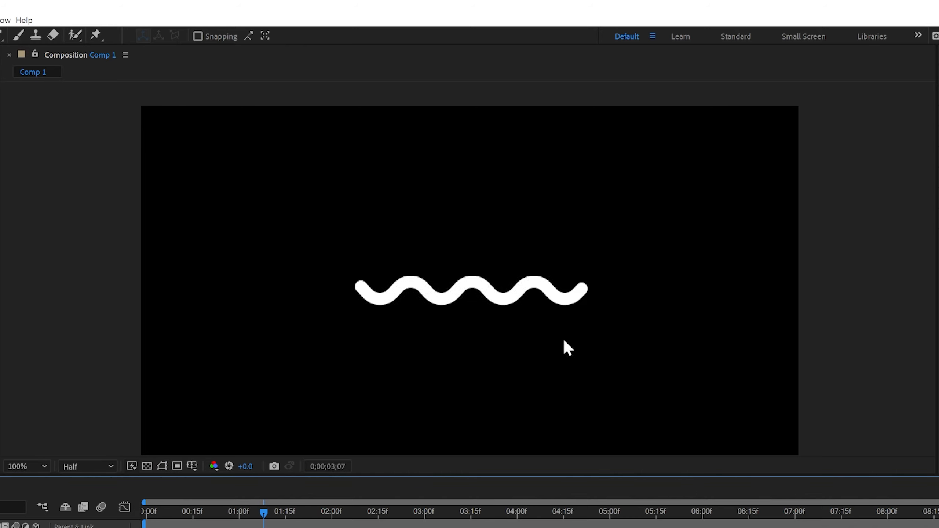
# Try 13 Ridges per segment for Zig Zag 1 and scrub back and forth between 0 and 2 seconds
pyautogui.click(314, 512)
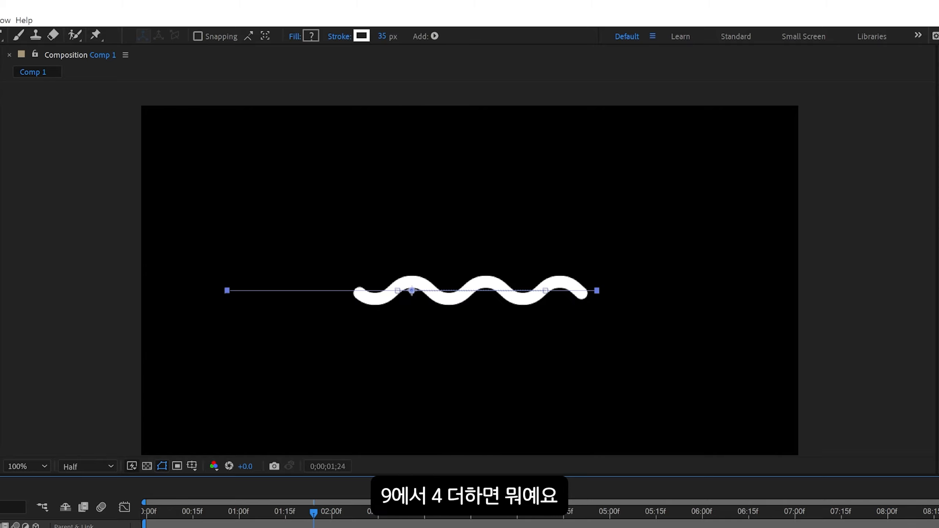
pyautogui.click(534, 320)
pyautogui.press('space')
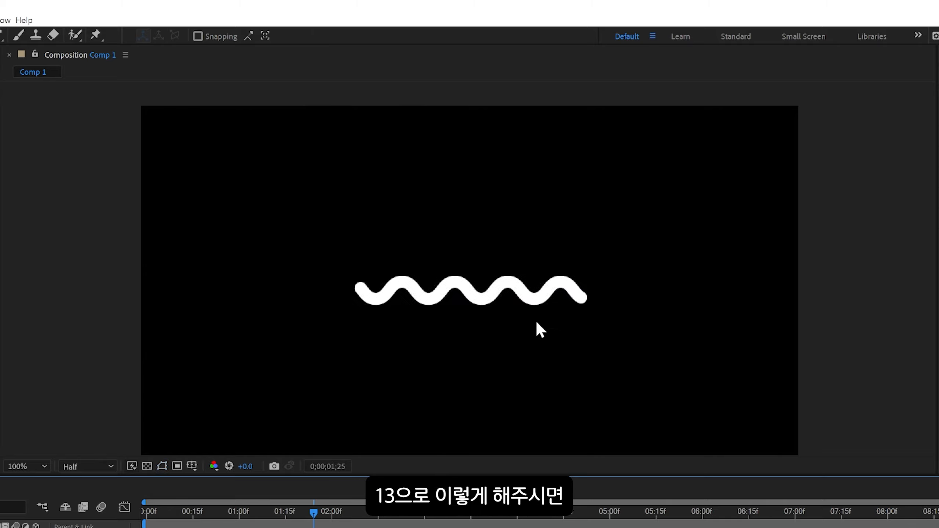
pyautogui.click(320, 514)
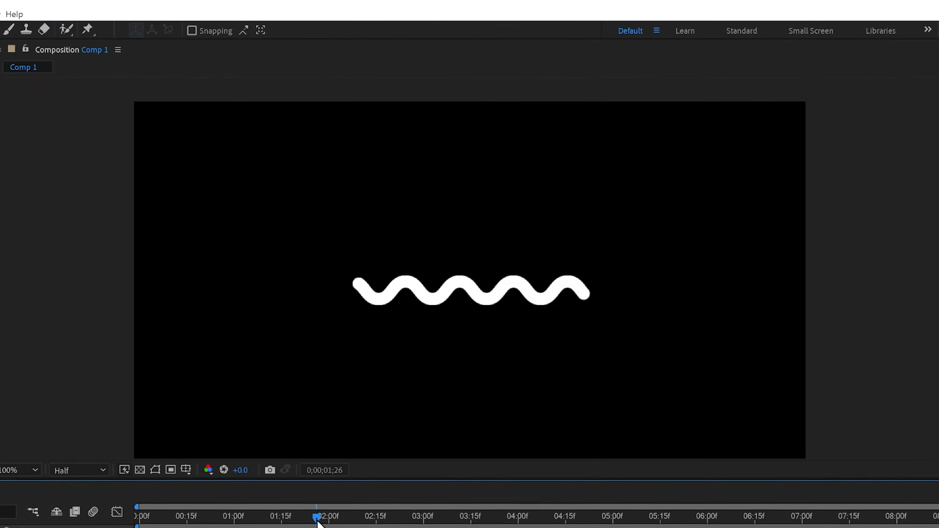
pyautogui.moveTo(317, 520); pyautogui.dragTo(147, 521)
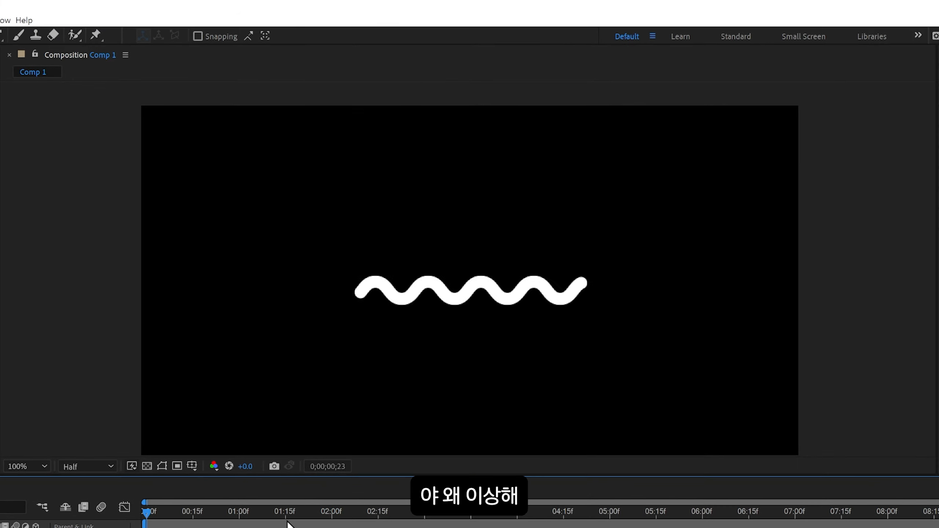
pyautogui.moveTo(342, 521); pyautogui.dragTo(144, 527)
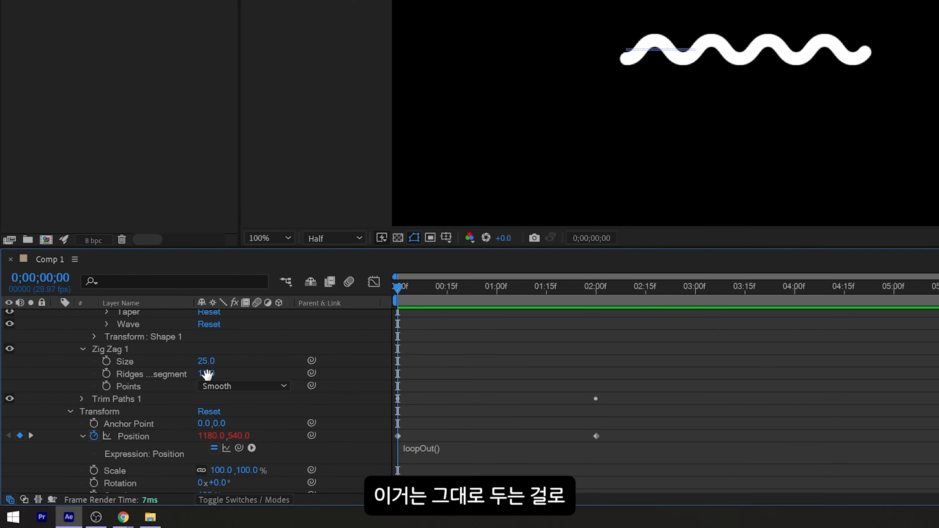
# Try Ridges per segment values from 10 up to 15 for Zig Zag 1
pyautogui.click(206, 374)
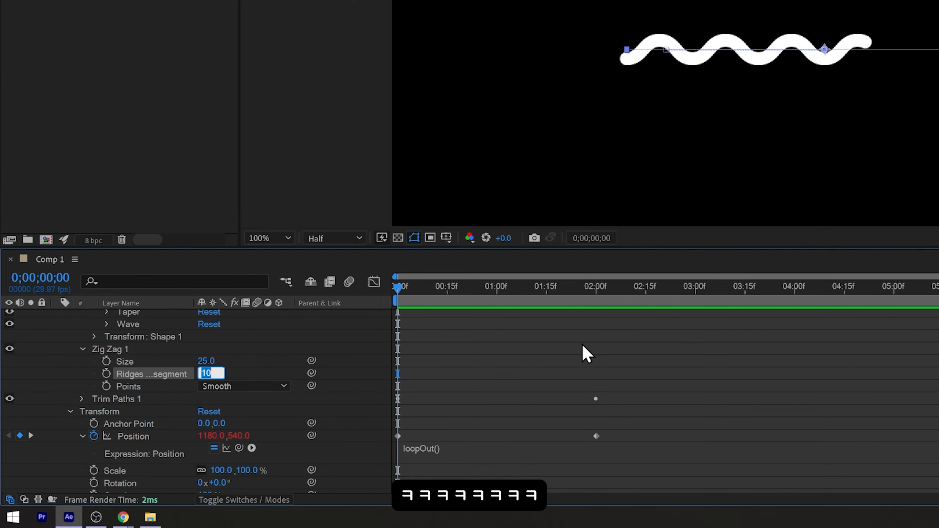
pyautogui.press('Up')
pyautogui.press('Up')
pyautogui.press('Up')
pyautogui.press('Up')
pyautogui.press('Up')
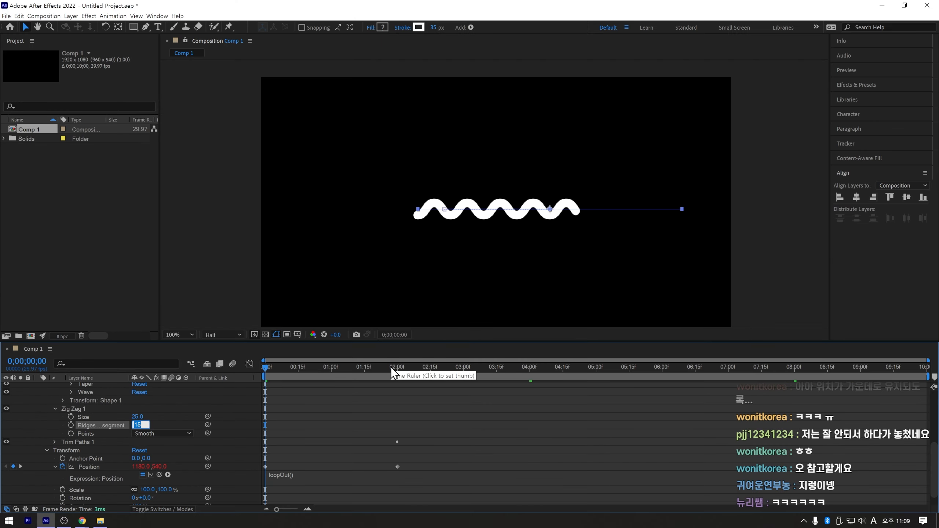
# Set the Ridges per segment of Zig Zag 1 back to 9
pyautogui.press('Down')
pyautogui.press('Down')
pyautogui.press('Down')
pyautogui.press('Down')
pyautogui.press('Down')
pyautogui.press('Down')
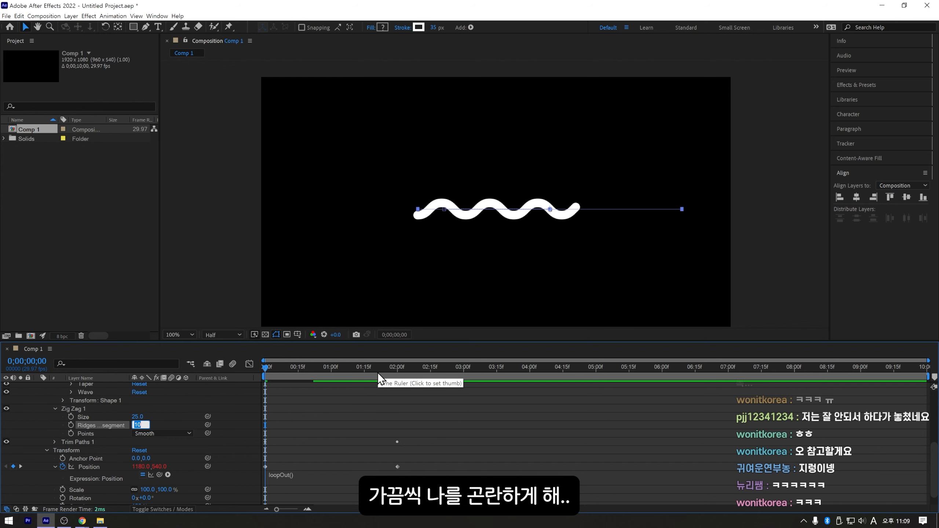
pyautogui.press('Return')
# Preview the looping round-capped wave and look over the shape layer's stroke and Zig Zag properties
pyautogui.press('space')
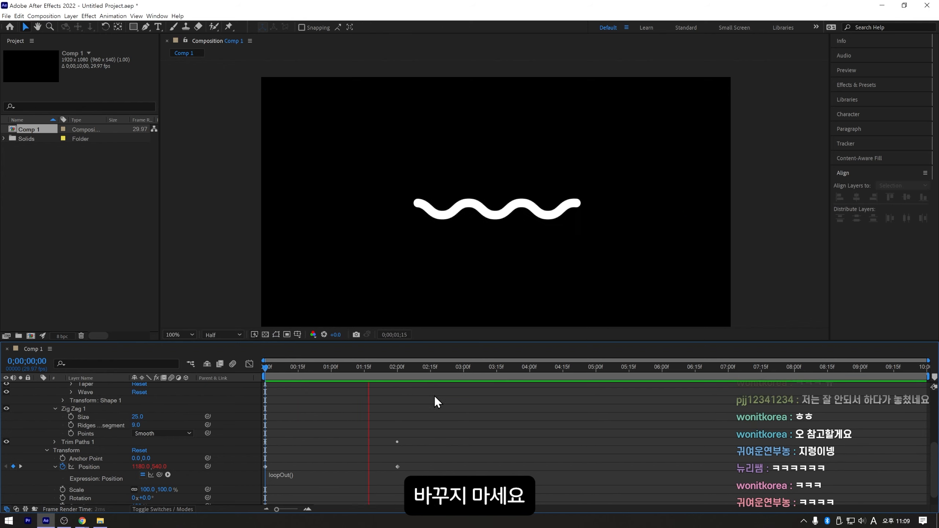
pyautogui.moveTo(438, 367); pyautogui.dragTo(353, 413)
pyautogui.scroll(5, 354, 414)
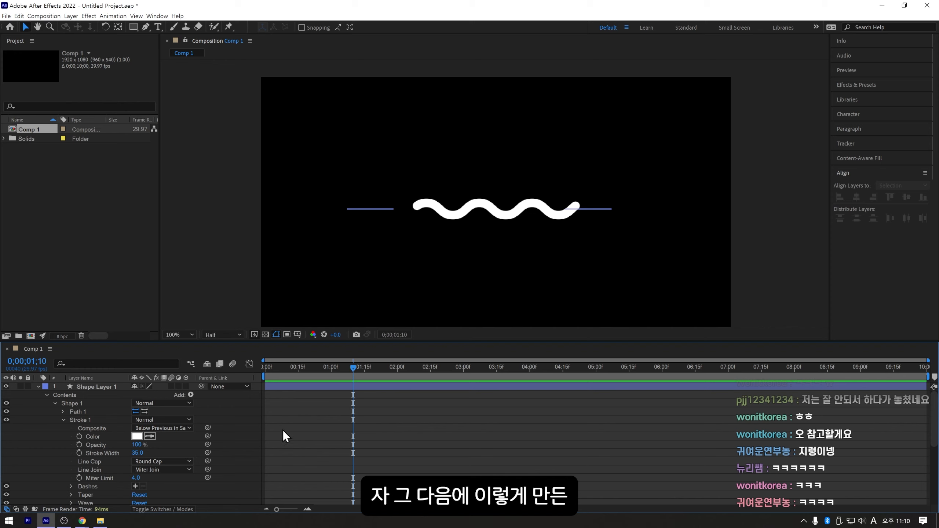
pyautogui.scroll(-3, 283, 430)
pyautogui.click(563, 139)
pyautogui.press('space')
pyautogui.press('space')
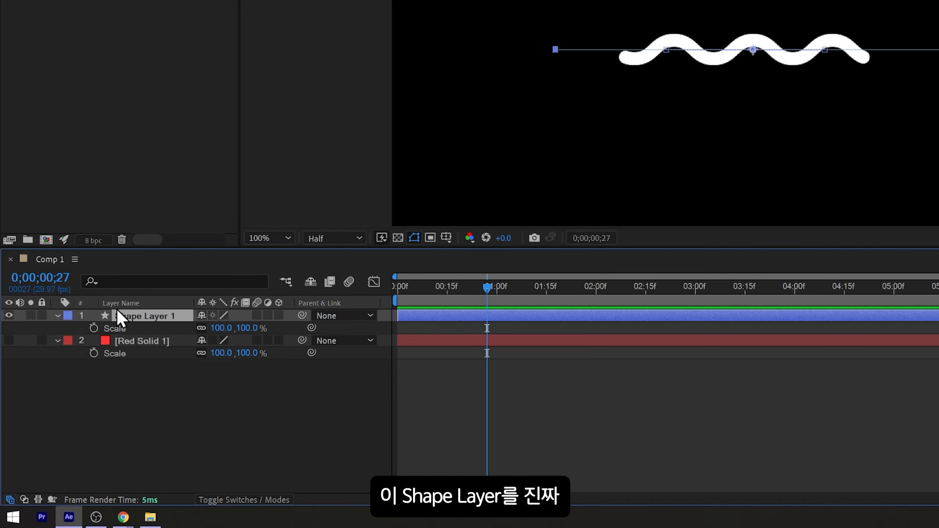
# Try duplicating Shape Layer 1 and moving the wave lower in the composition, and undo the changes
pyautogui.hotkey('ctrl', 'd')
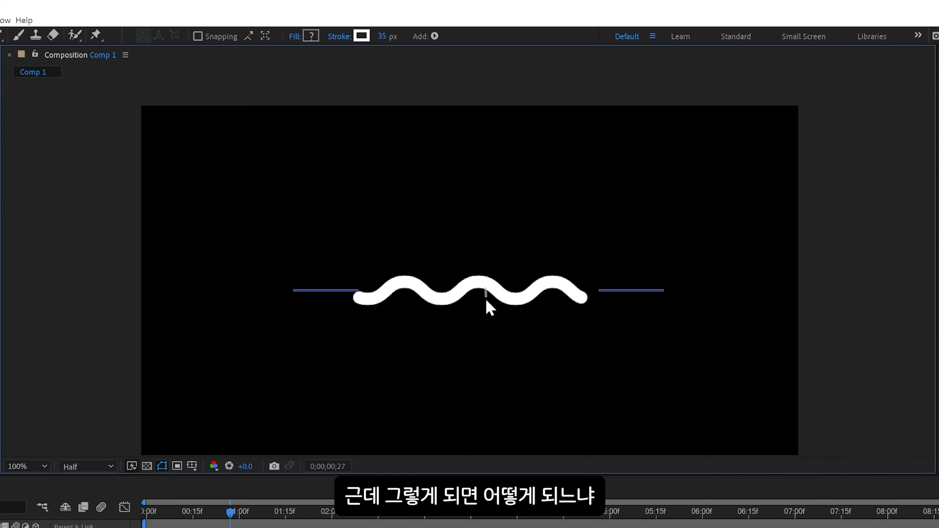
pyautogui.moveTo(480, 295); pyautogui.dragTo(465, 367)
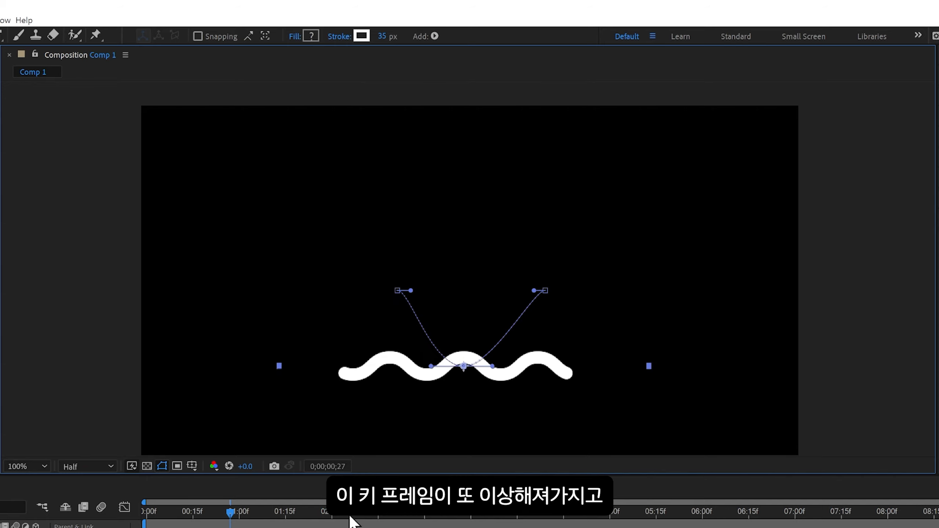
pyautogui.moveTo(147, 516); pyautogui.dragTo(184, 518)
pyautogui.hotkey('ctrl', 'z')
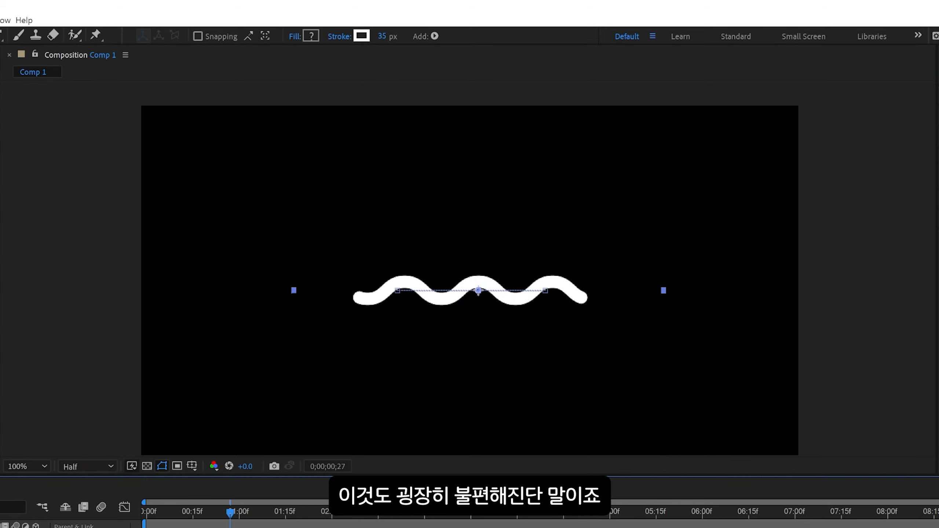
pyautogui.hotkey('ctrl', 'z')
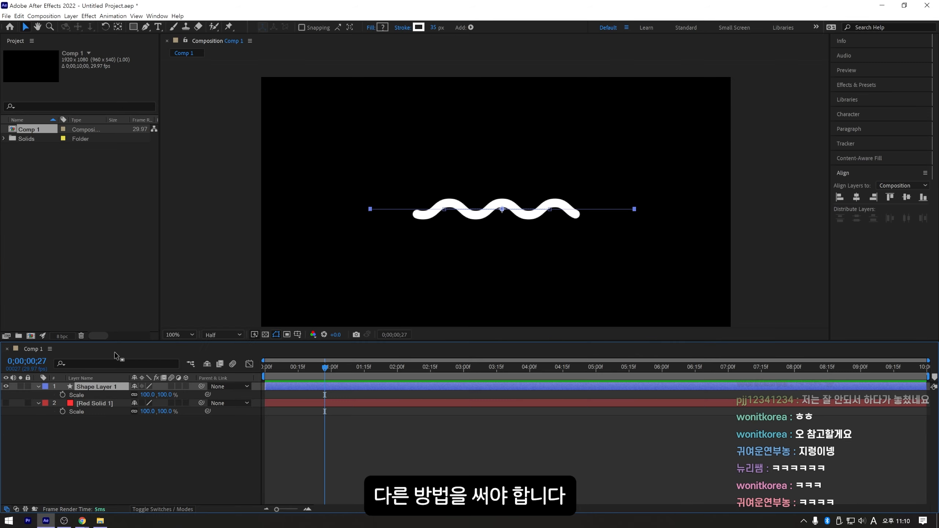
# Add a Repeater to the Contents of Shape Layer 1 and open its properties
pyautogui.click(38, 386)
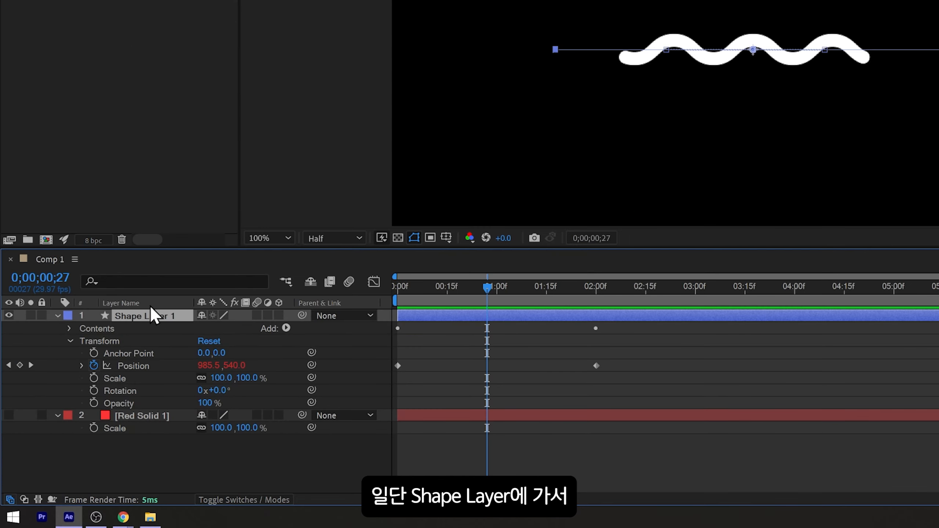
pyautogui.click(286, 328)
pyautogui.click(202, 206)
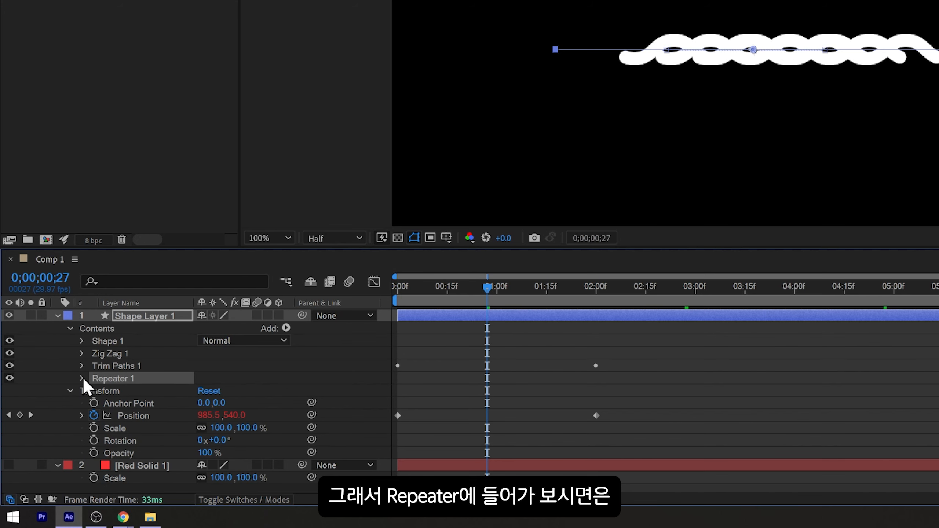
pyautogui.click(82, 378)
pyautogui.click(184, 402)
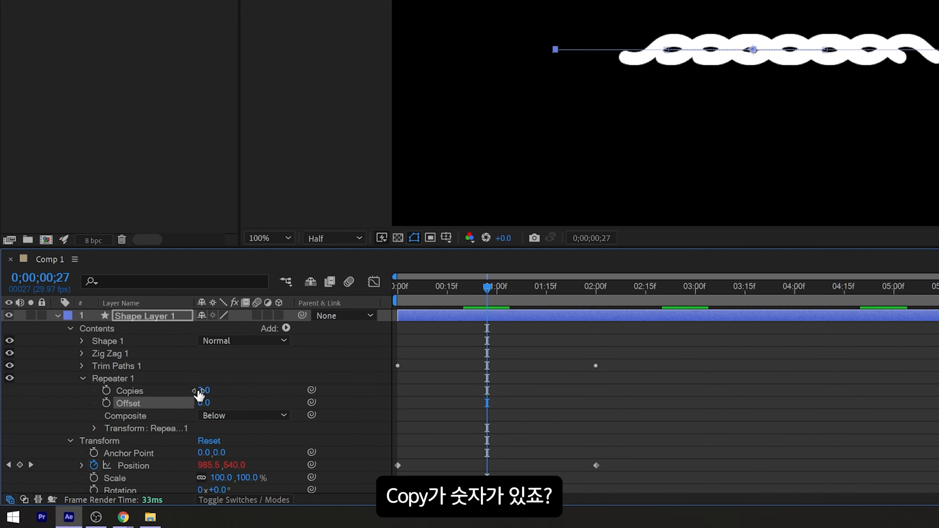
# Try a higher number of Copies for Repeater 1 and return it to 3
pyautogui.moveTo(203, 390); pyautogui.dragTo(196, 390)
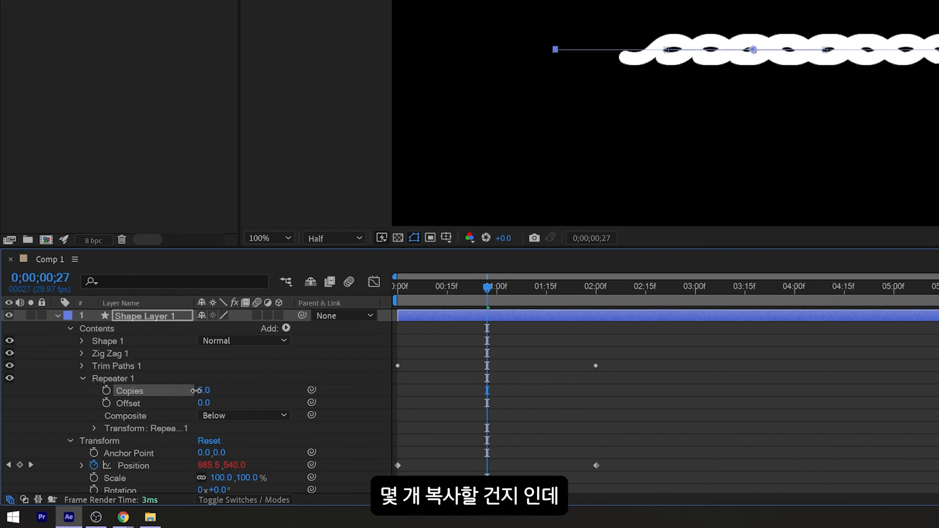
pyautogui.click(212, 391)
pyautogui.click(247, 391)
pyautogui.click(161, 403)
pyautogui.click(178, 429)
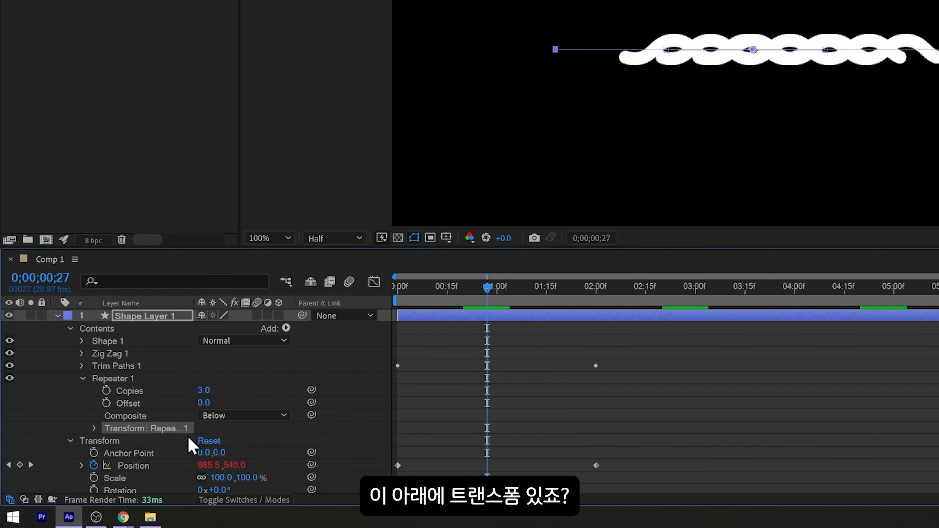
# In Repeater 1's Transform, set the X Position to 0 and raise the Y Position to stack the waves vertically
pyautogui.click(100, 428)
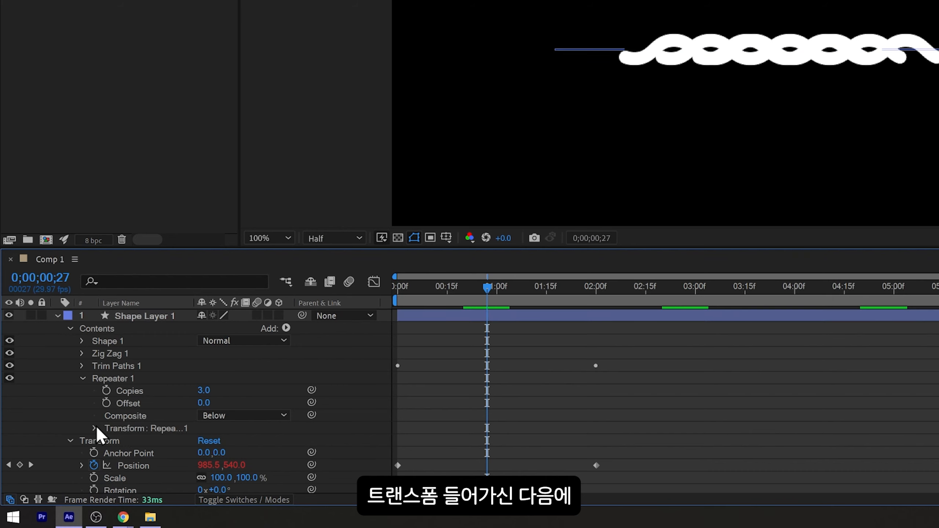
pyautogui.click(95, 428)
pyautogui.scroll(-2, 307, 472)
pyautogui.click(204, 362)
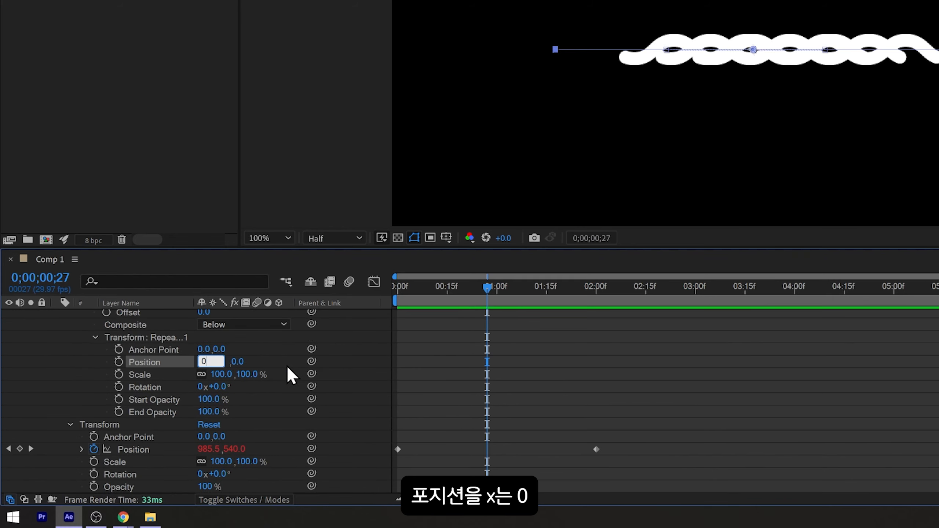
pyautogui.press('Return')
pyautogui.moveTo(236, 362); pyautogui.dragTo(270, 347)
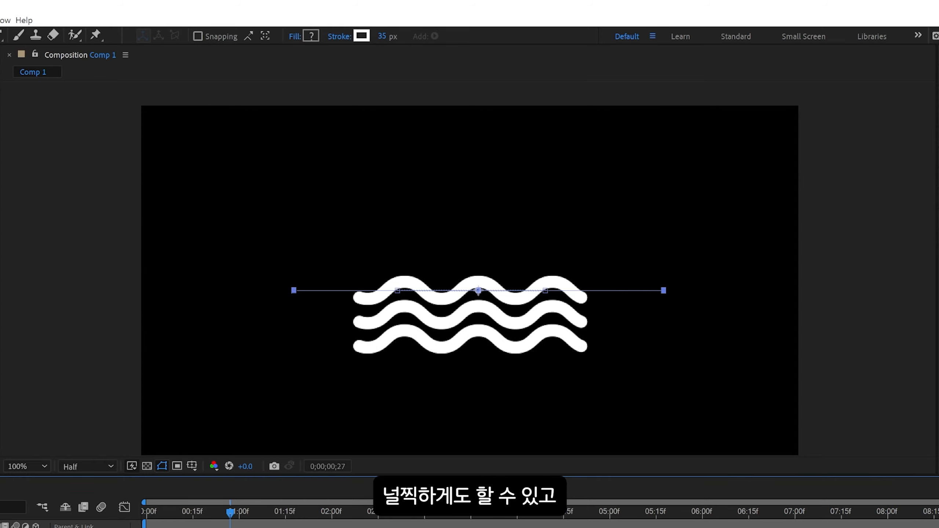
# Preview the stacked waves from the first frame and widen the vertical spacing between the repeated copies
pyautogui.press('Home')
pyautogui.press('space')
pyautogui.press('space')
pyautogui.moveTo(212, 346)
pyautogui.mouseDown()
pyautogui.moveTo(222, 346)
pyautogui.moveTo(197, 347)
pyautogui.mouseUp()
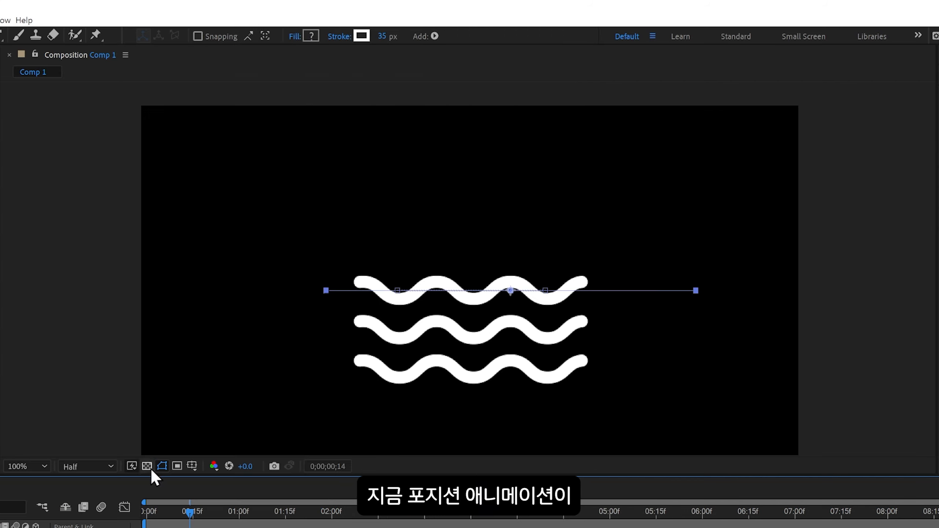
# Try moving the stacked waves up and to the left in the composition, and undo the move
pyautogui.moveTo(492, 283); pyautogui.dragTo(418, 236)
pyautogui.hotkey('ctrl', 'z')
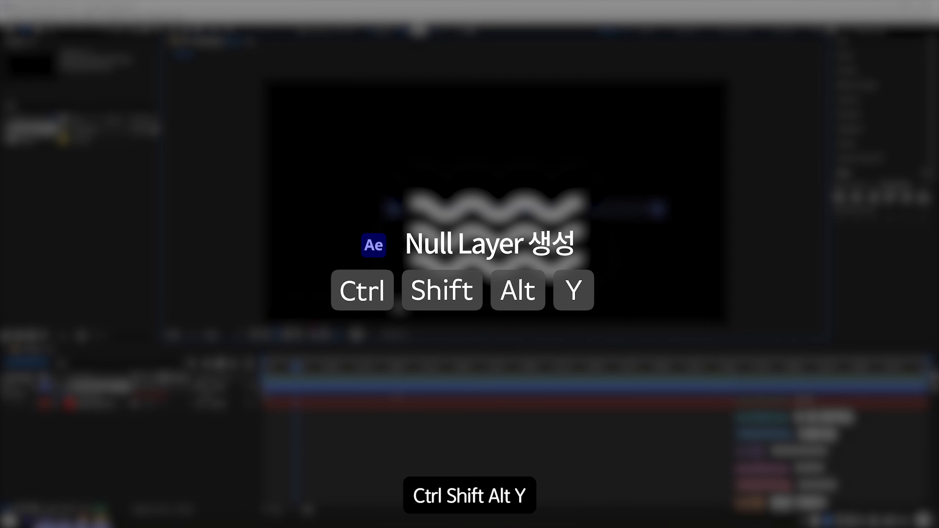
# Create a null layer and parent Shape Layer 1 to Null 1
pyautogui.hotkey('ctrl', 'shift', 'alt', 'y')
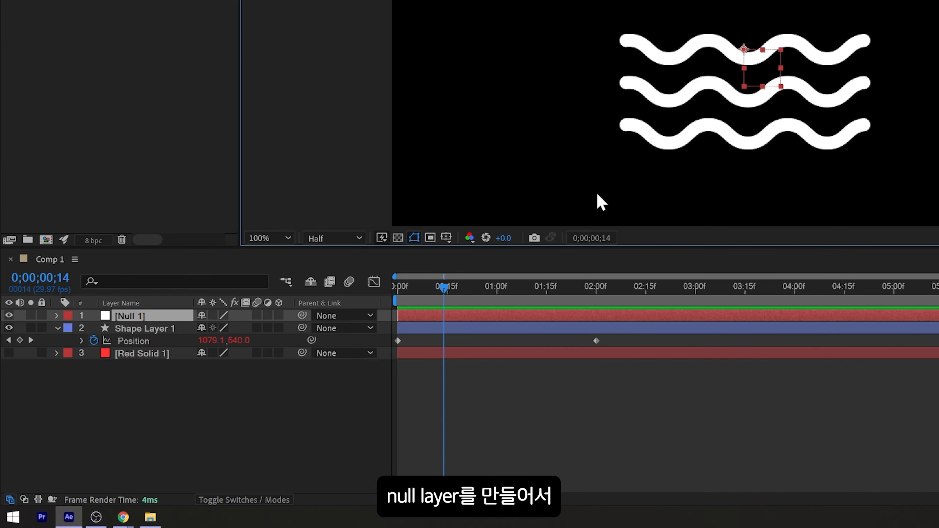
pyautogui.moveTo(302, 327); pyautogui.dragTo(162, 320)
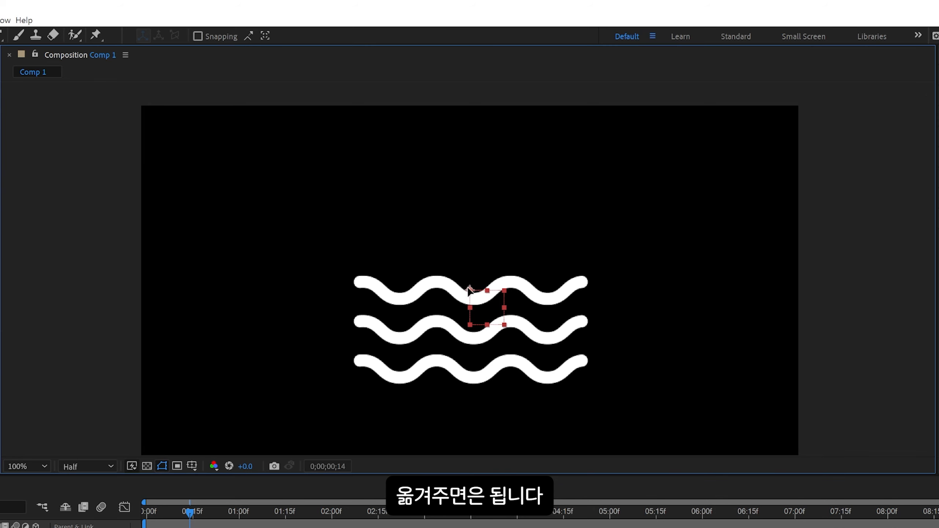
# Move the null straight up so the stacked waves sit vertically centred in the composition, and preview from the first frame
pyautogui.moveTo(466, 283); pyautogui.dragTo(472, 253)
pyautogui.moveTo(181, 517); pyautogui.dragTo(145, 517)
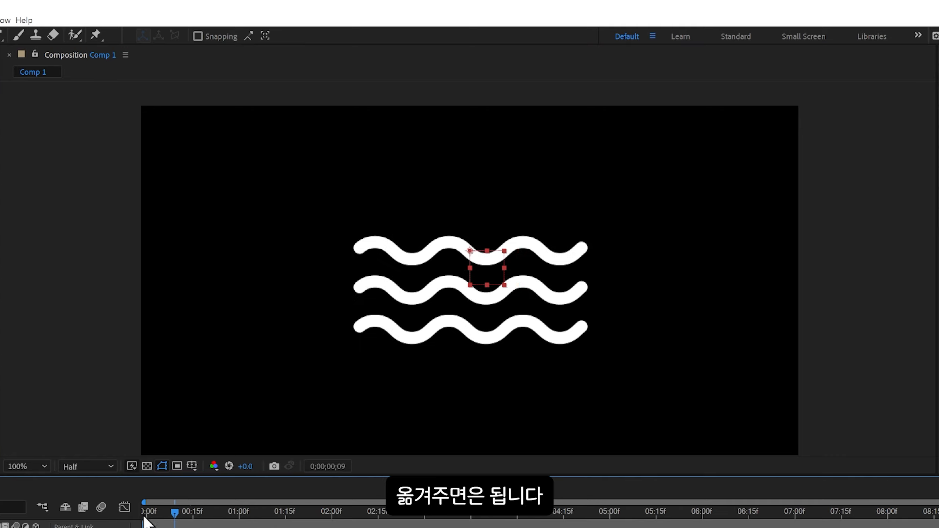
pyautogui.press('space')
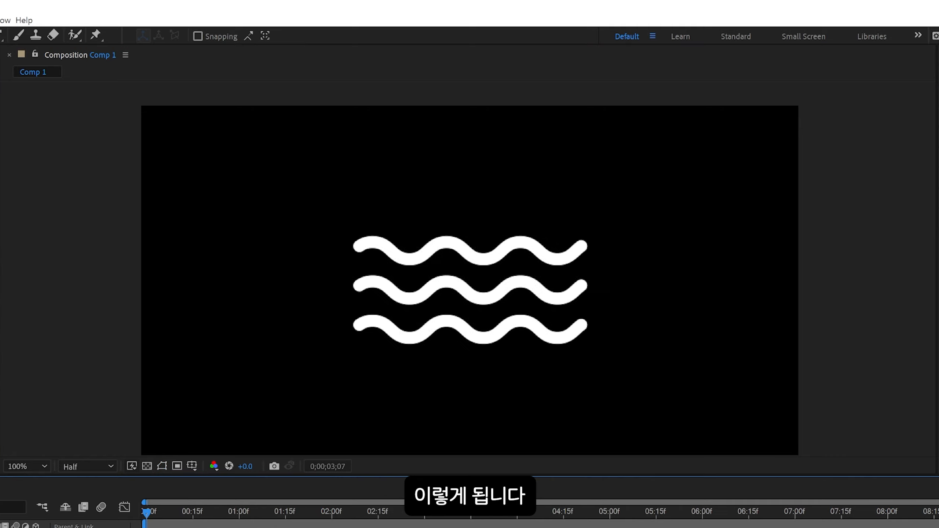
pyautogui.press('space')
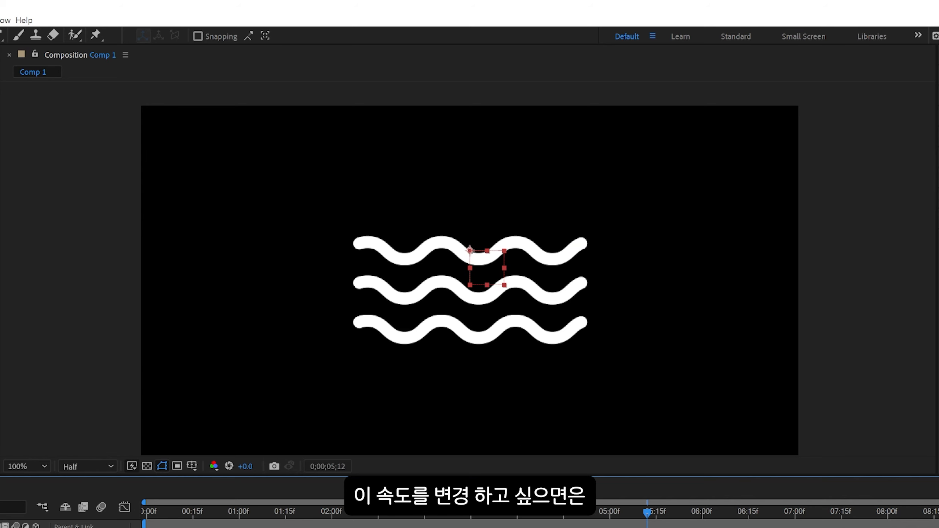
# Reveal Shape Layer 1's keyframes and move the end Offset and Position keyframes from 2 seconds to just before 1 second to speed up the waves
pyautogui.click(138, 330)
pyautogui.press('u')
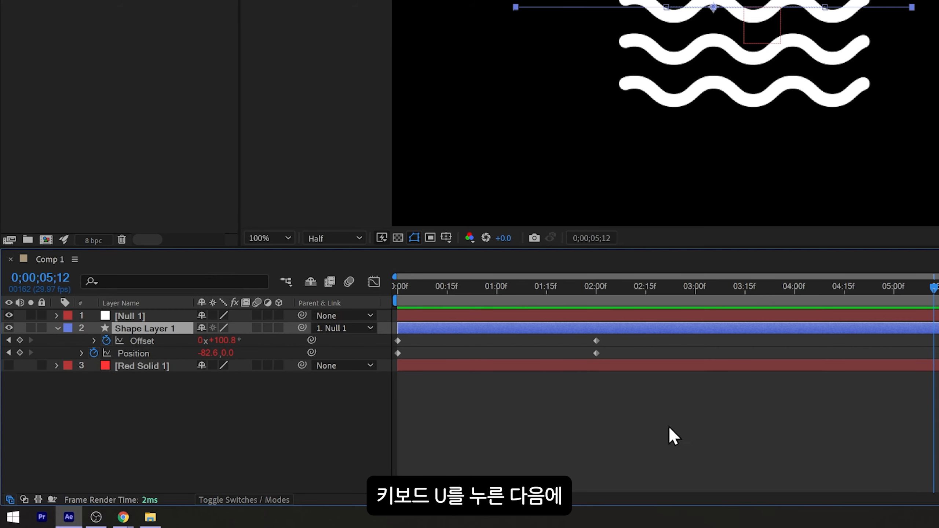
pyautogui.moveTo(640, 438); pyautogui.dragTo(481, 354)
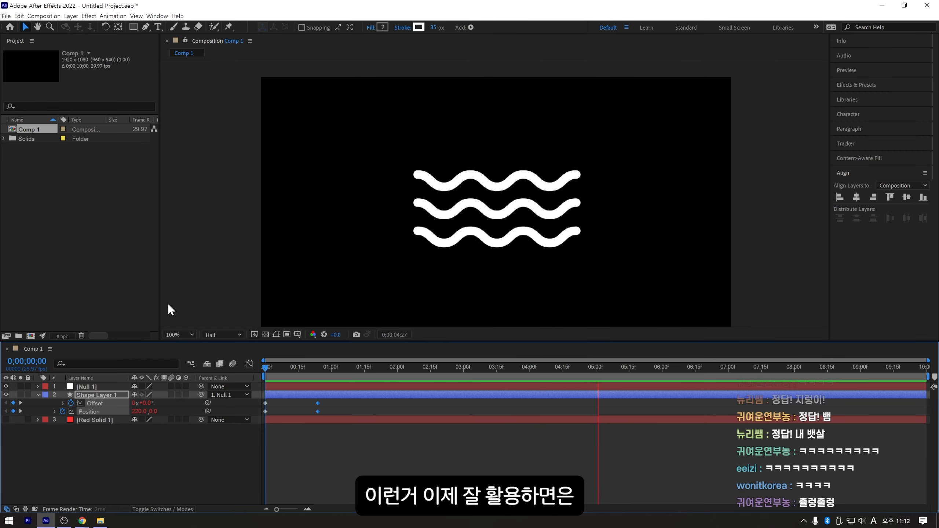
# Create a 1920 x 1080 composition named Comp 2 with the HDTV 1080 29.97 preset and add a full-frame royal blue solid
pyautogui.click(30, 336)
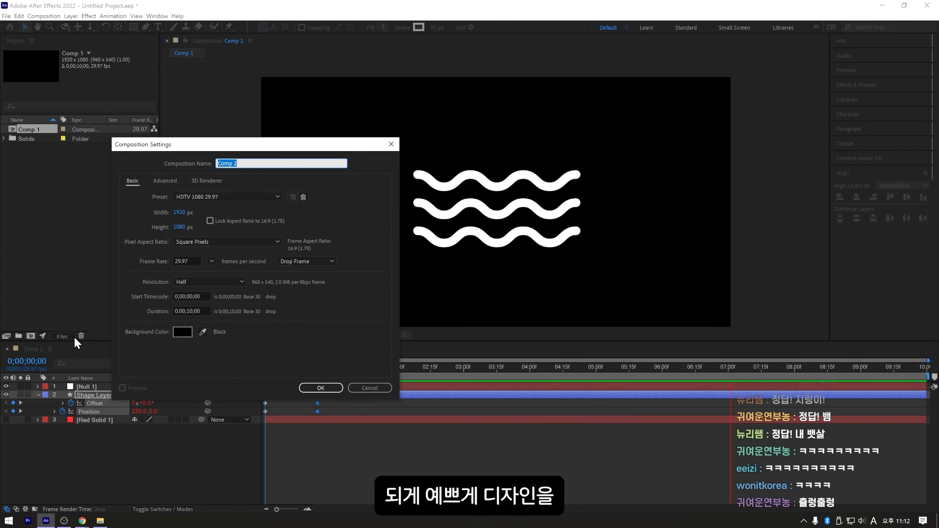
pyautogui.press('Escape')
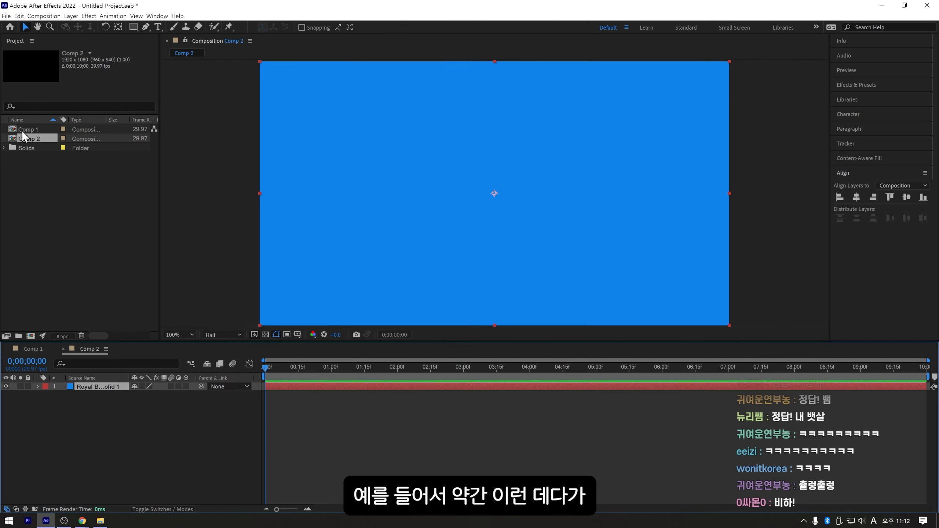
# Place Comp 1 in the lower-left corner of Comp 2, and duplicate it with the copy partly cropped at the upper-right corner
pyautogui.moveTo(23, 130); pyautogui.dragTo(290, 276)
pyautogui.hotkey('ctrl', 'd')
pyautogui.moveTo(290, 275); pyautogui.dragTo(716, 113)
pyautogui.click(314, 291)
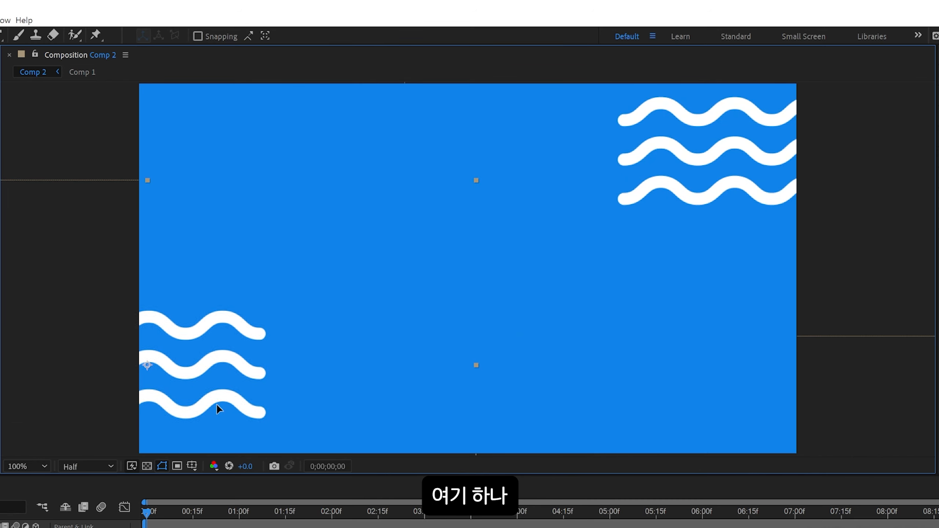
pyautogui.press('space')
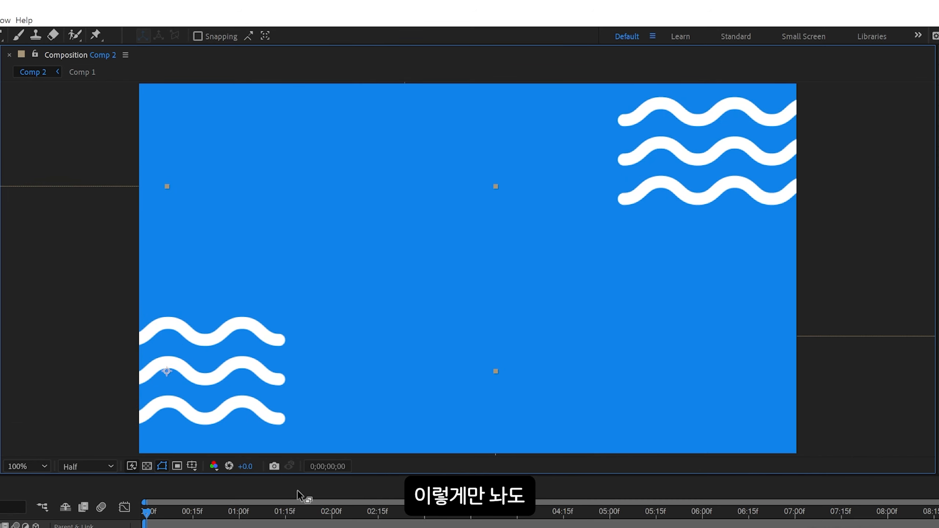
pyautogui.press('space')
# Add the white title text "수산물시장" in the centre of Comp 2 and preview the animation
pyautogui.hotkey('ctrl', 't')
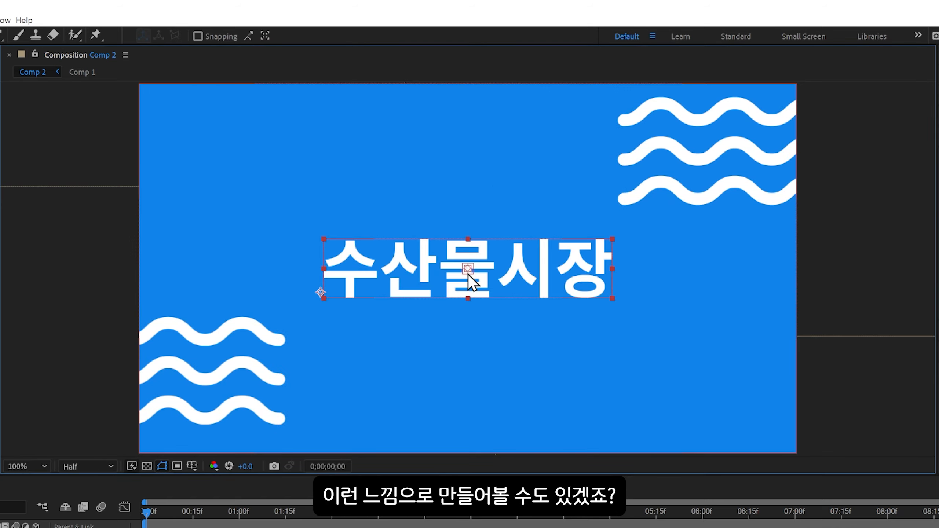
pyautogui.press('space')
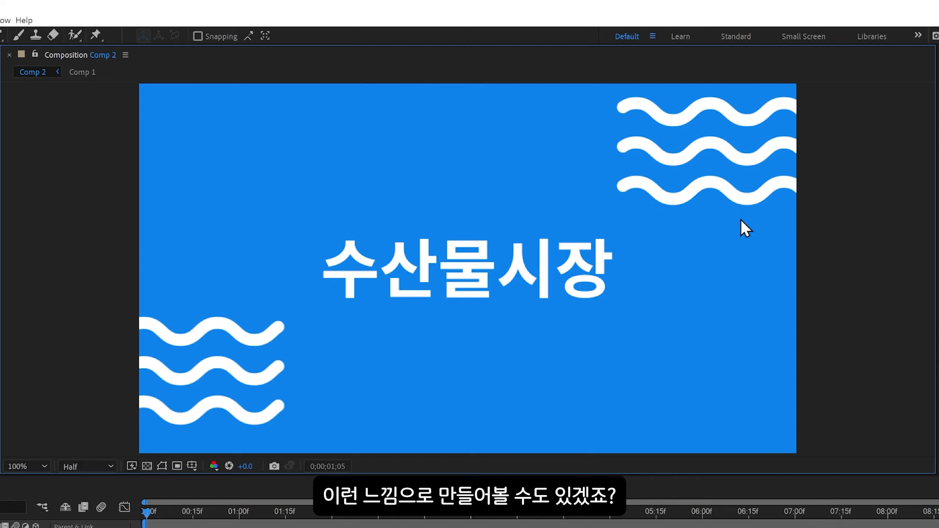
# Scale both Comp 1 layers to 74%, tilt them upward to the right, and reposition them at the frame's upper-left and lower-right edges
pyautogui.click(246, 392)
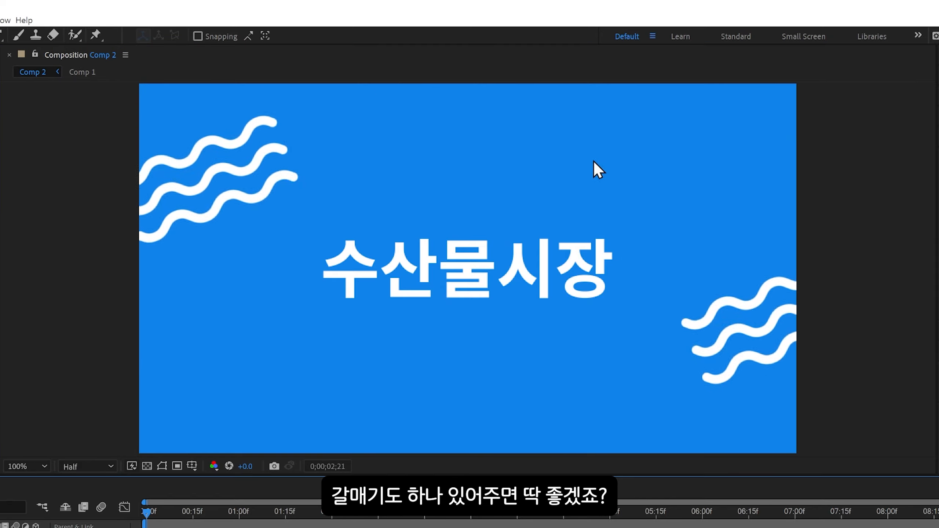
pyautogui.click(590, 409)
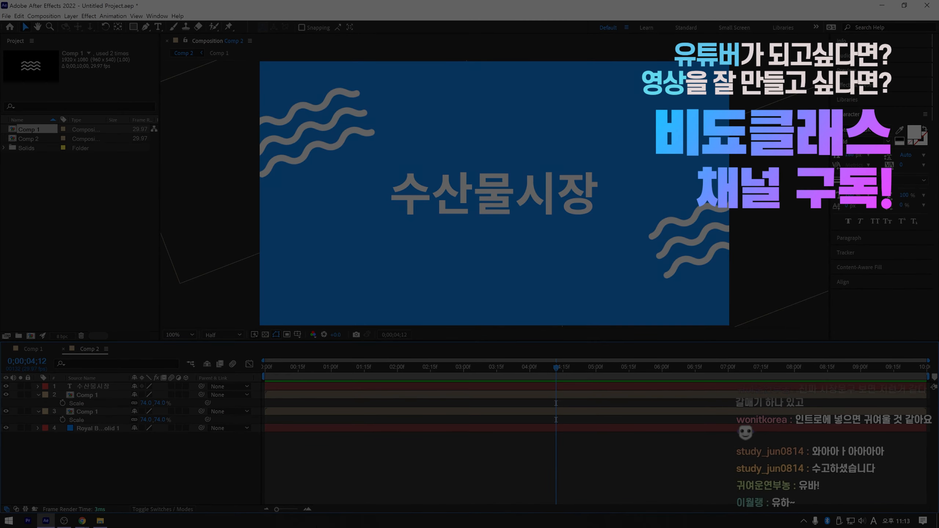
pyautogui.click(63, 521)
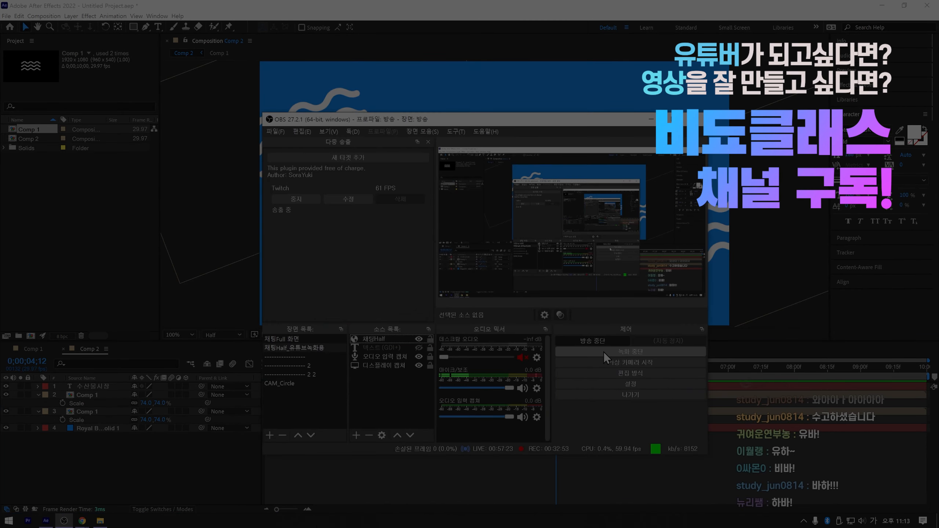